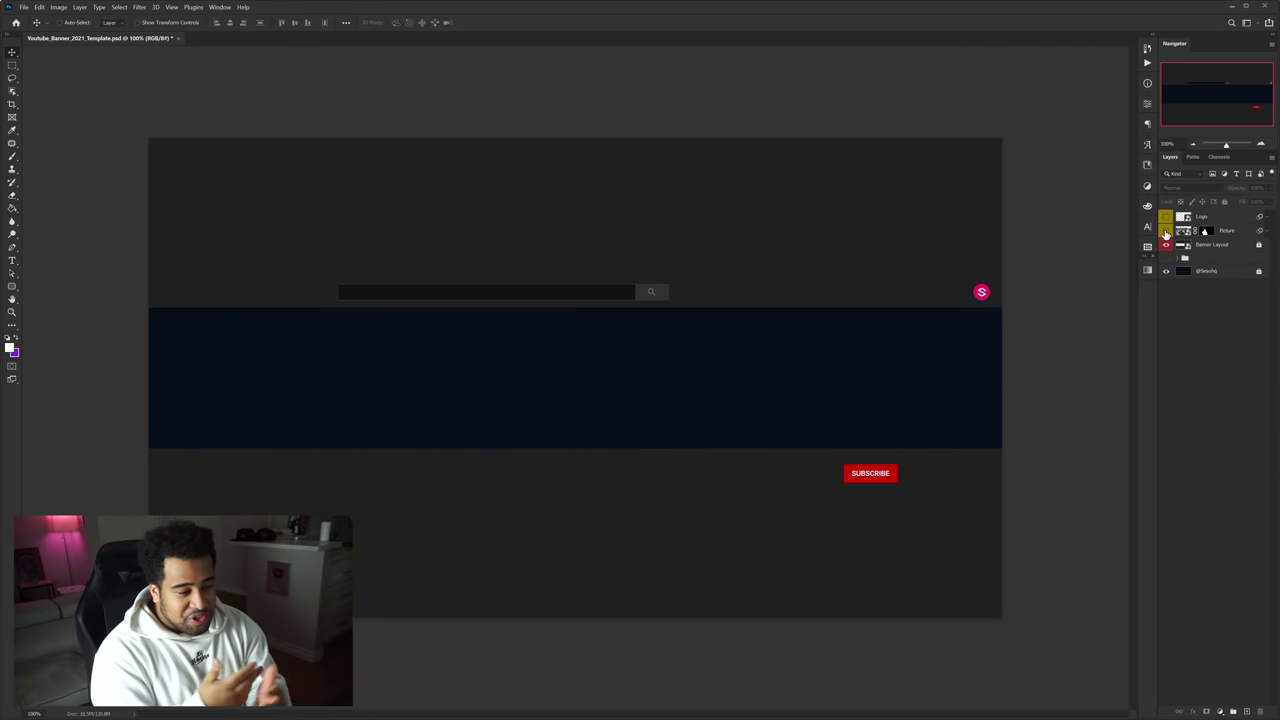
Step: Show the Picture layer and duplicate it
left_click(1165, 231)
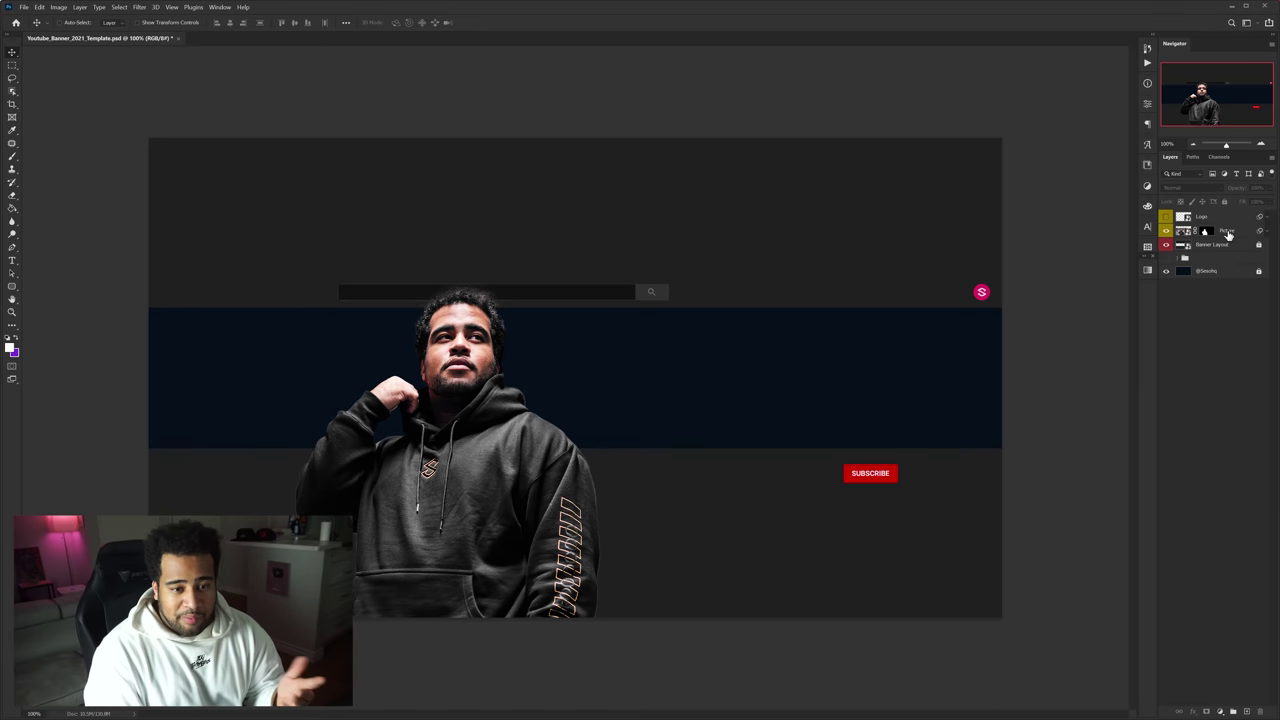
left_click(1188, 231)
key("ctrl+j")
Step: Fill the Picture copy's layer mask with white to reveal the whole photo and move it to the middle of the canvas
left_click(1206, 231)
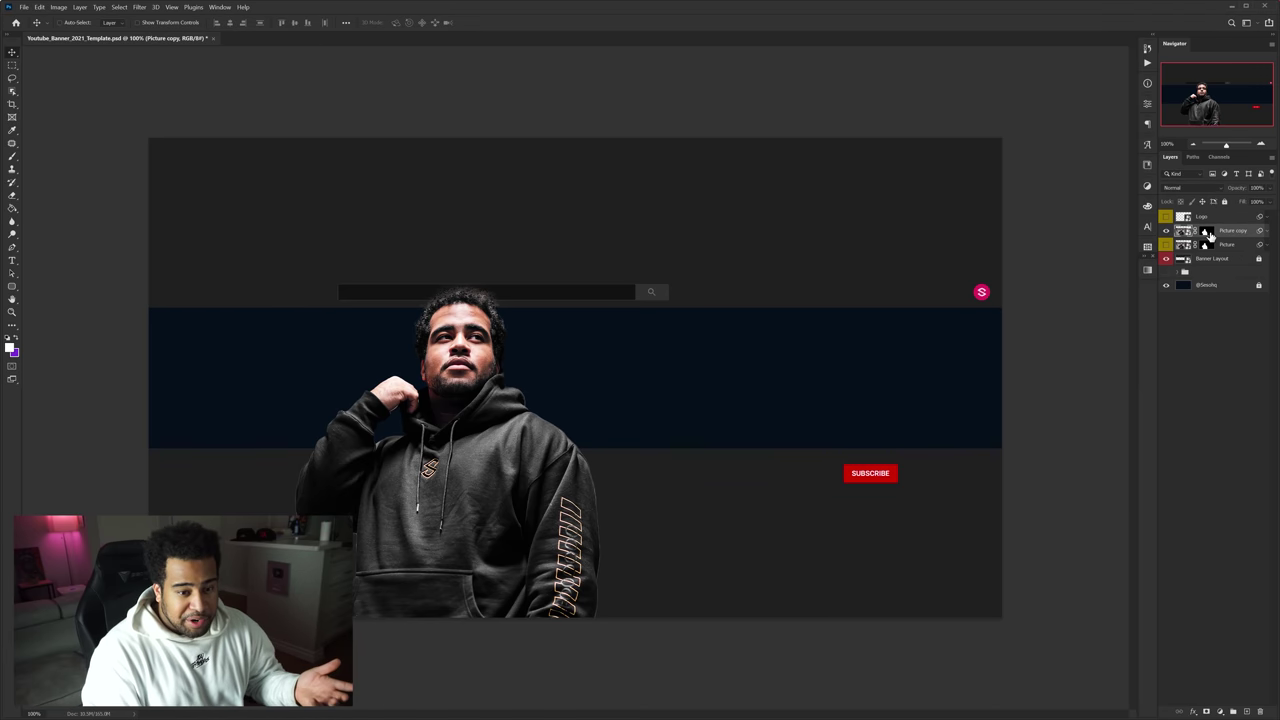
key("alt+BackSpace")
left_click_drag(733, 365, 855, 267)
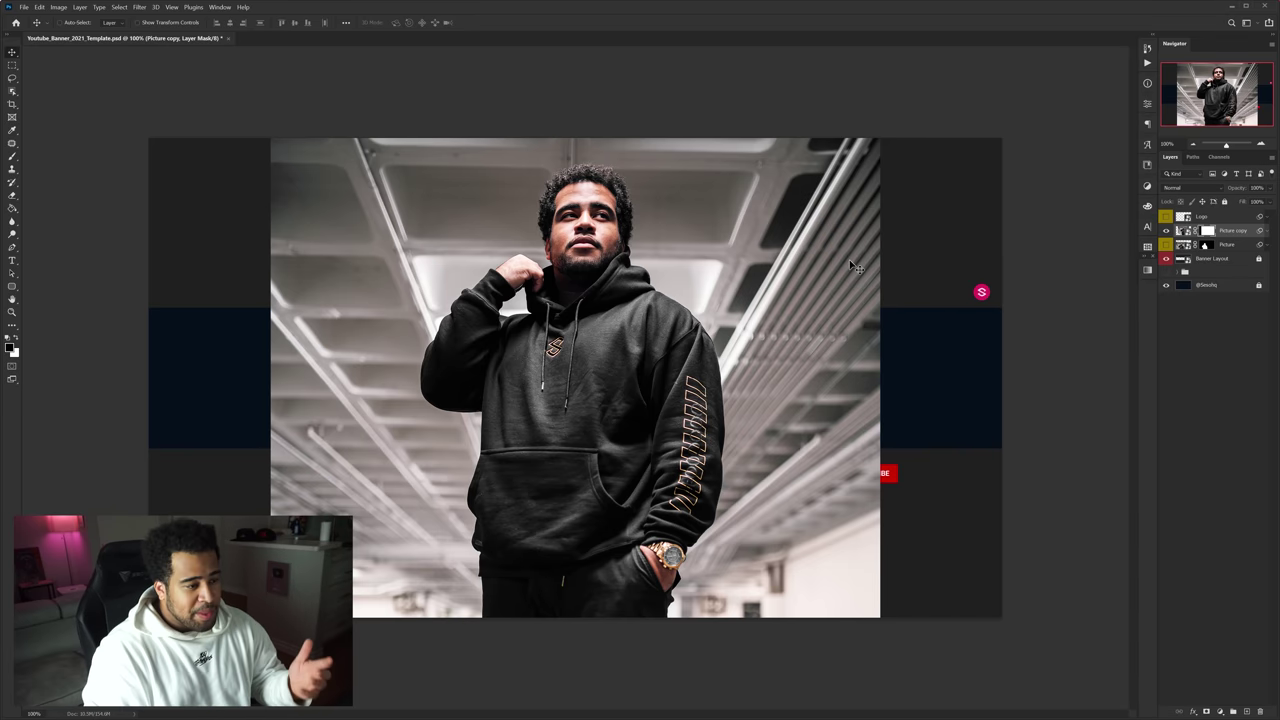
Step: Select the man in the photo using the Object Selection tool's Select Subject command
key("w")
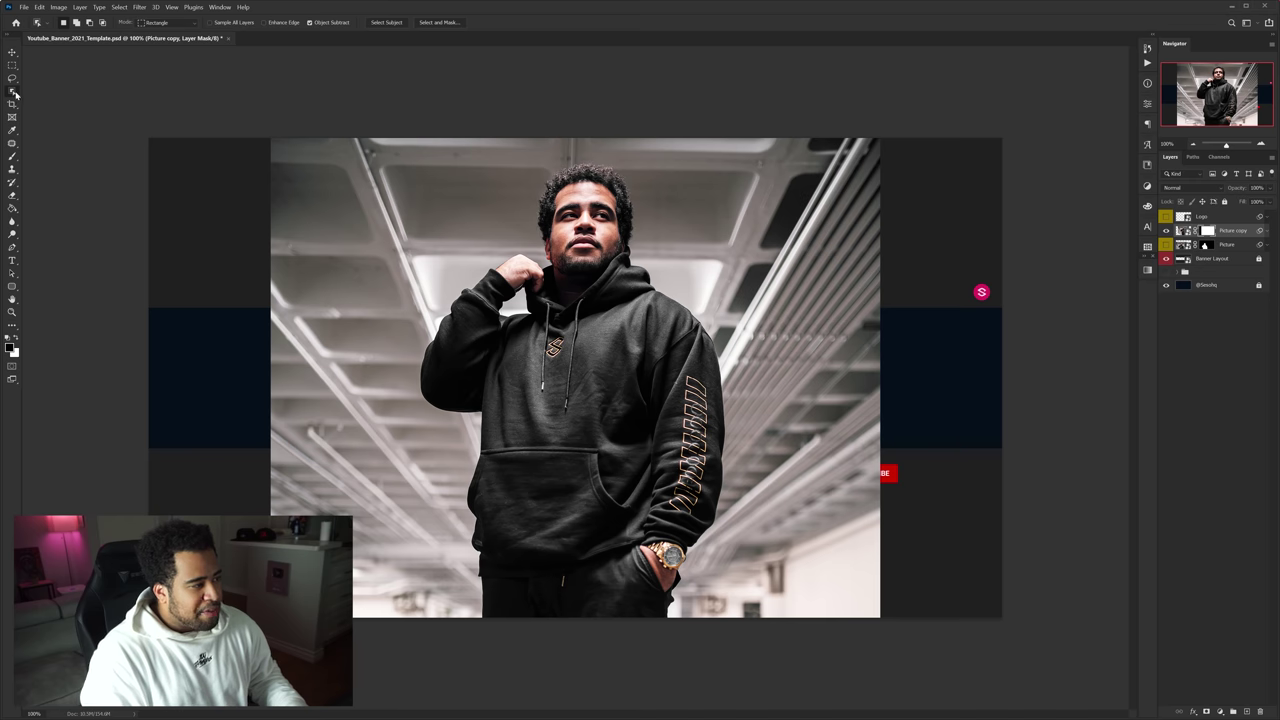
right_click(13, 92)
left_click(47, 92)
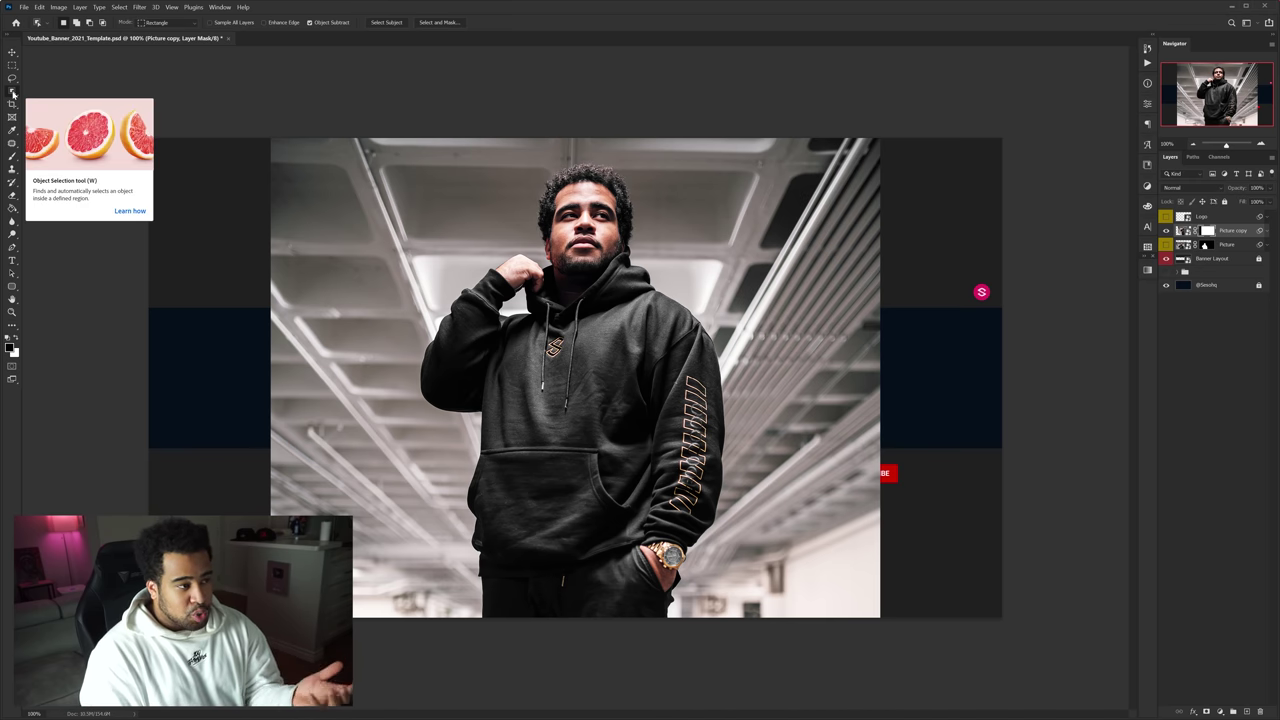
left_click(385, 22)
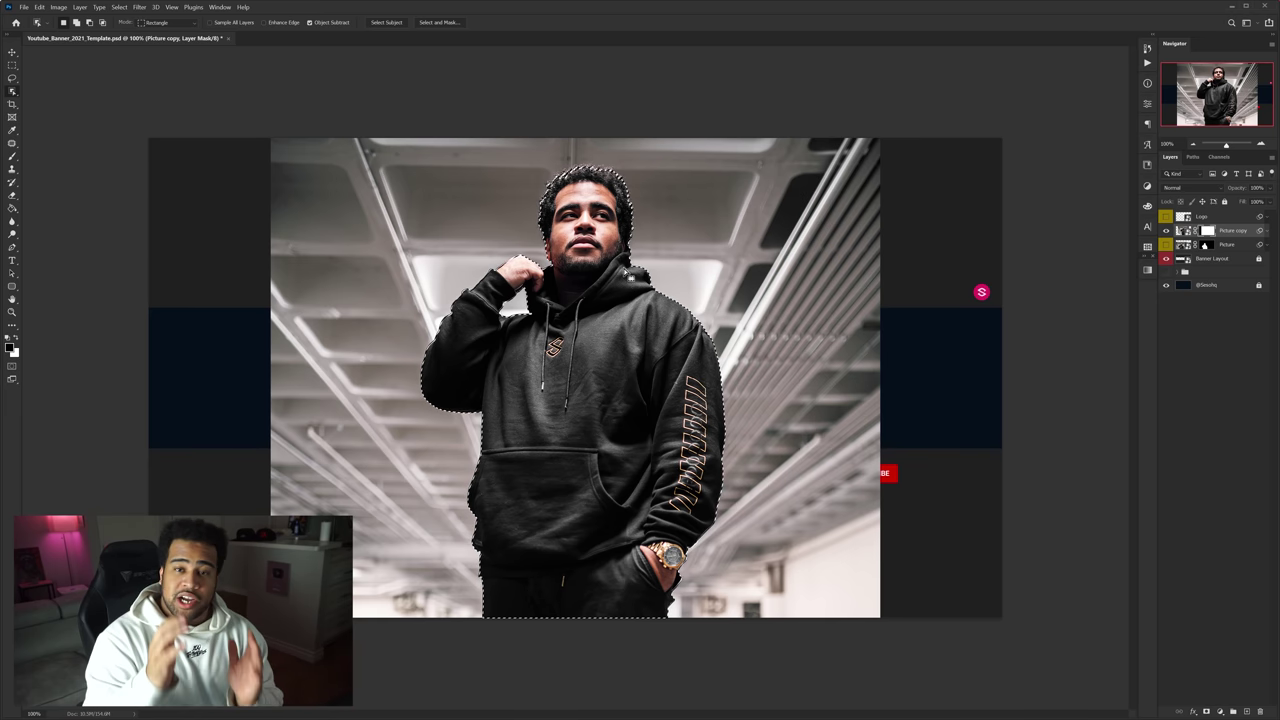
Step: Delete the Picture copy's existing layer mask and create a new one from the subject selection
right_click(1207, 227)
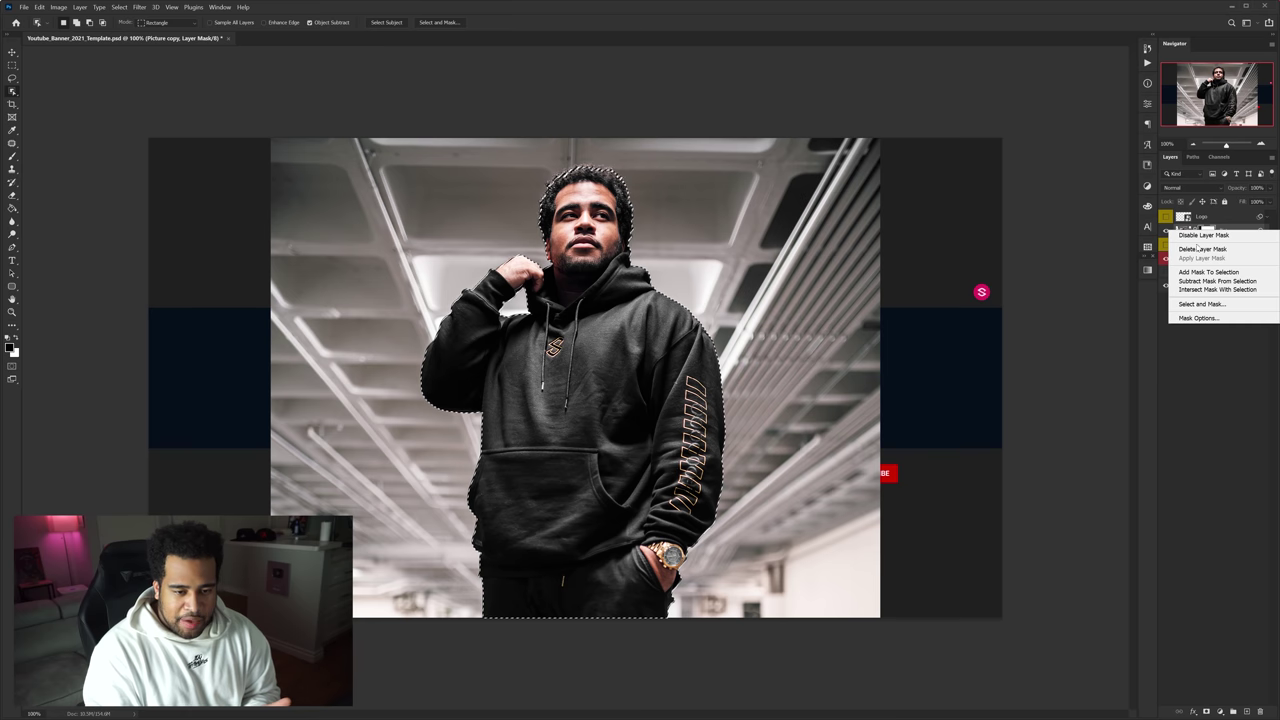
left_click(1200, 248)
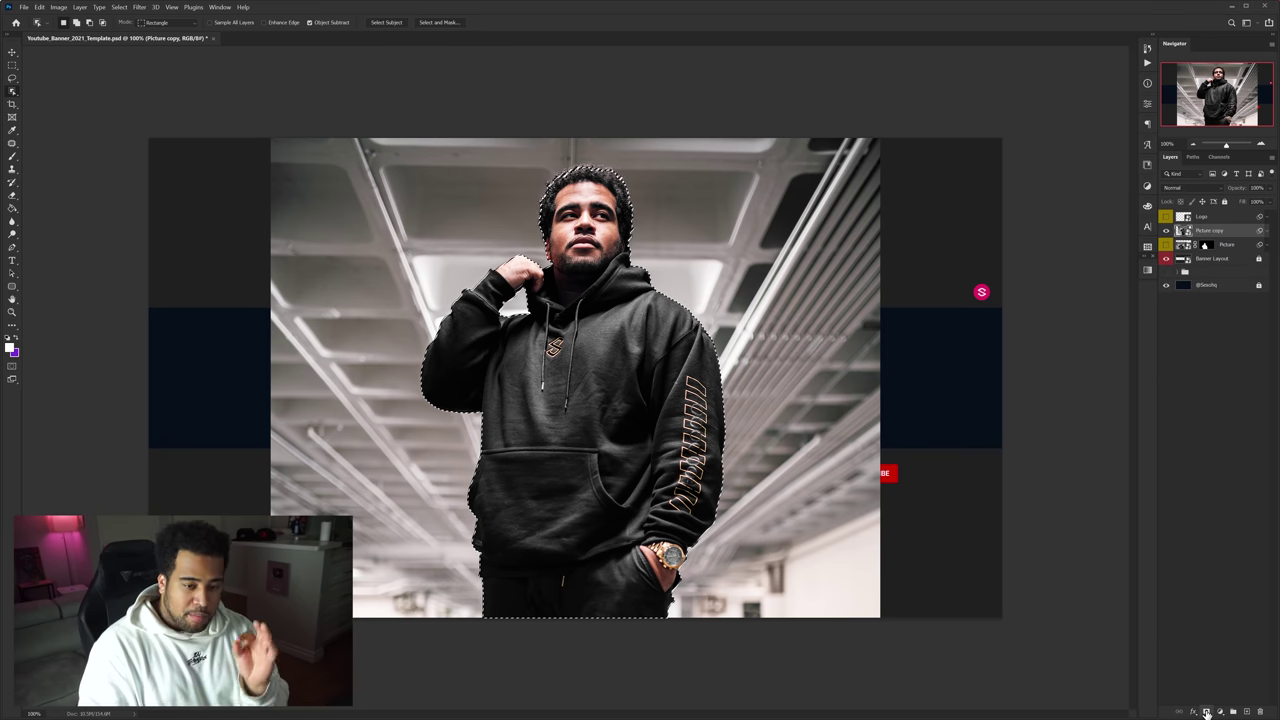
left_click(1204, 710)
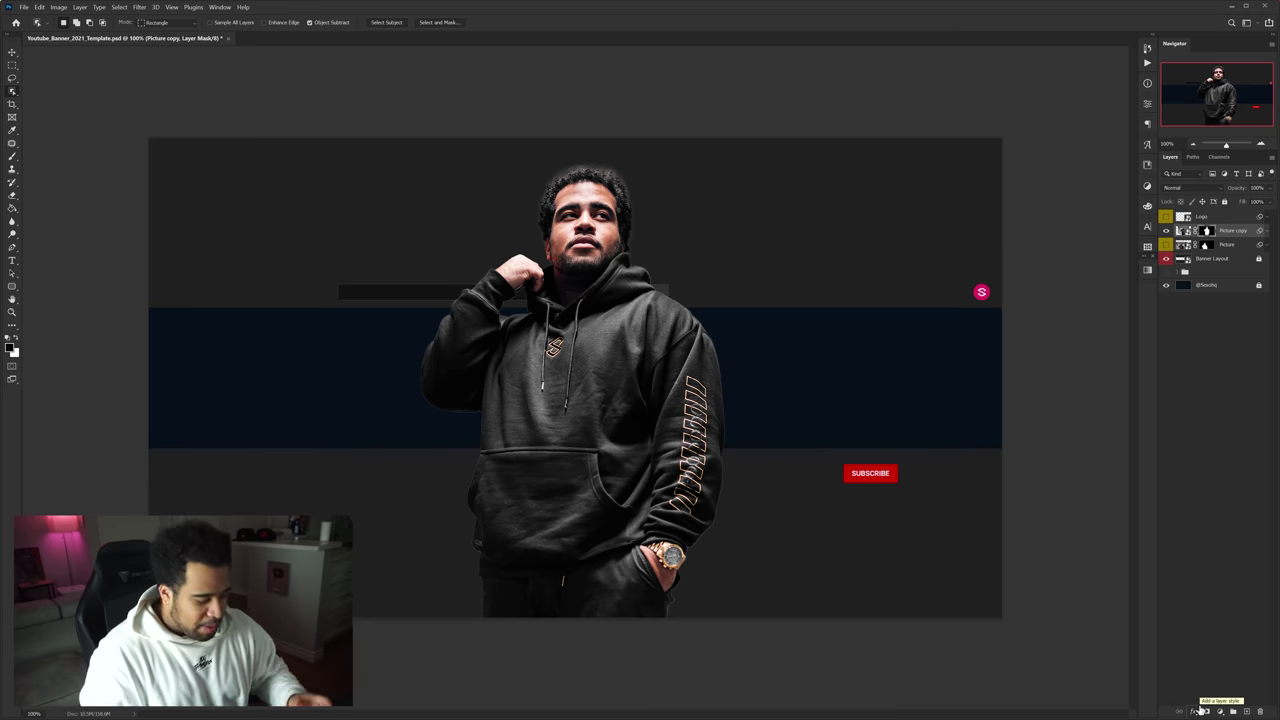
Step: Trace a short Pen tool path along the hoodie's right-hand shoulder edge and discard it
key("b")
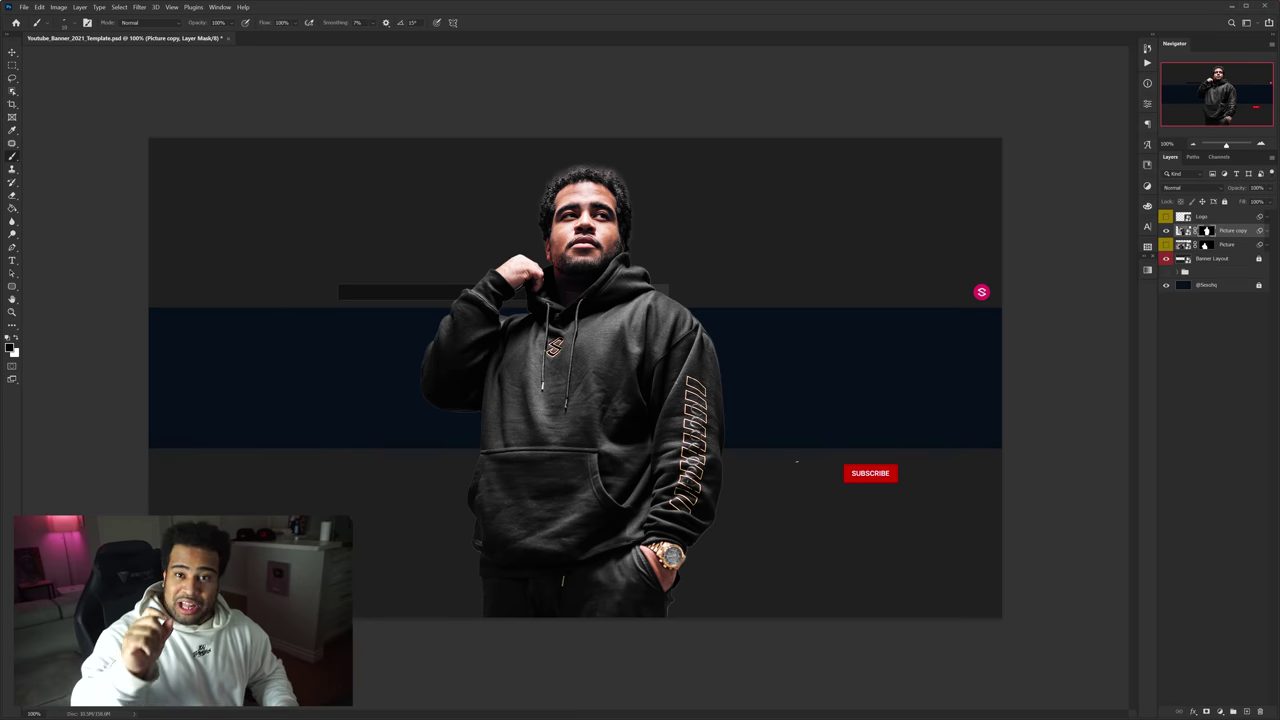
key("p")
scroll(716, 331, "up", 3)
left_click(656, 298)
left_click_drag(667, 318, 684, 349)
left_click_drag(696, 362, 714, 400)
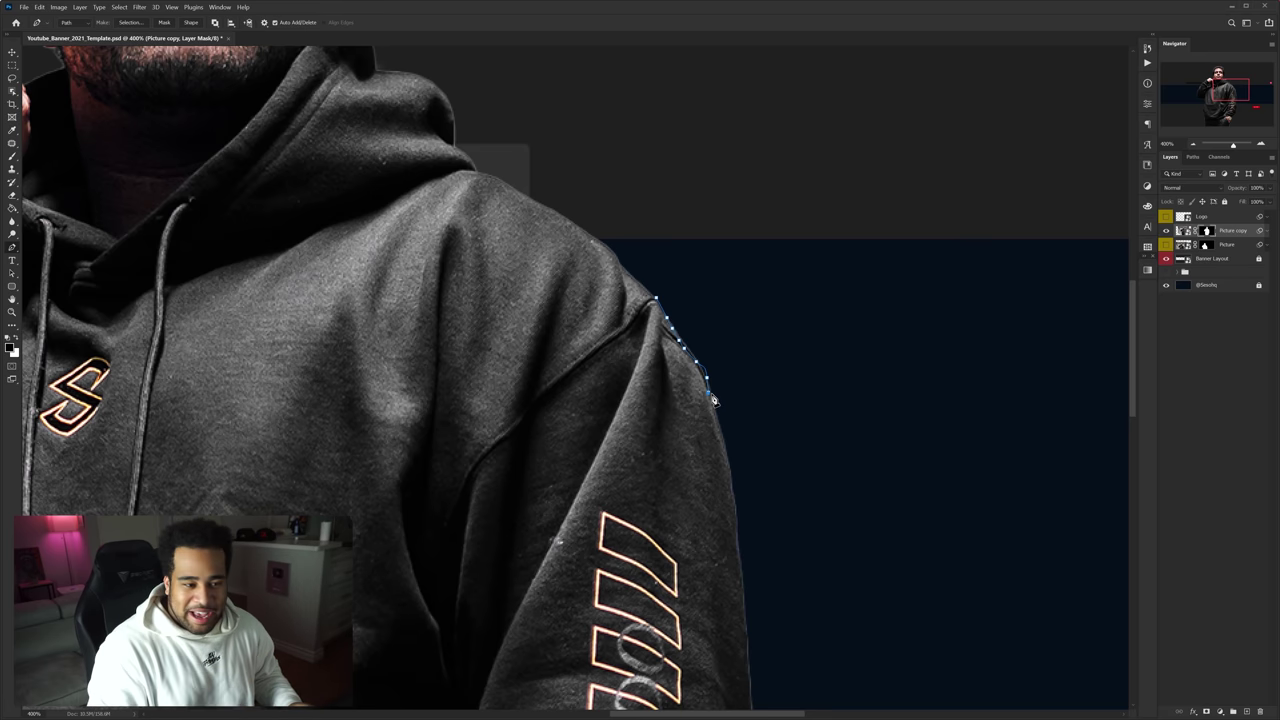
right_click(726, 316)
left_click(757, 331)
key("v")
scroll(728, 330, "down", 3)
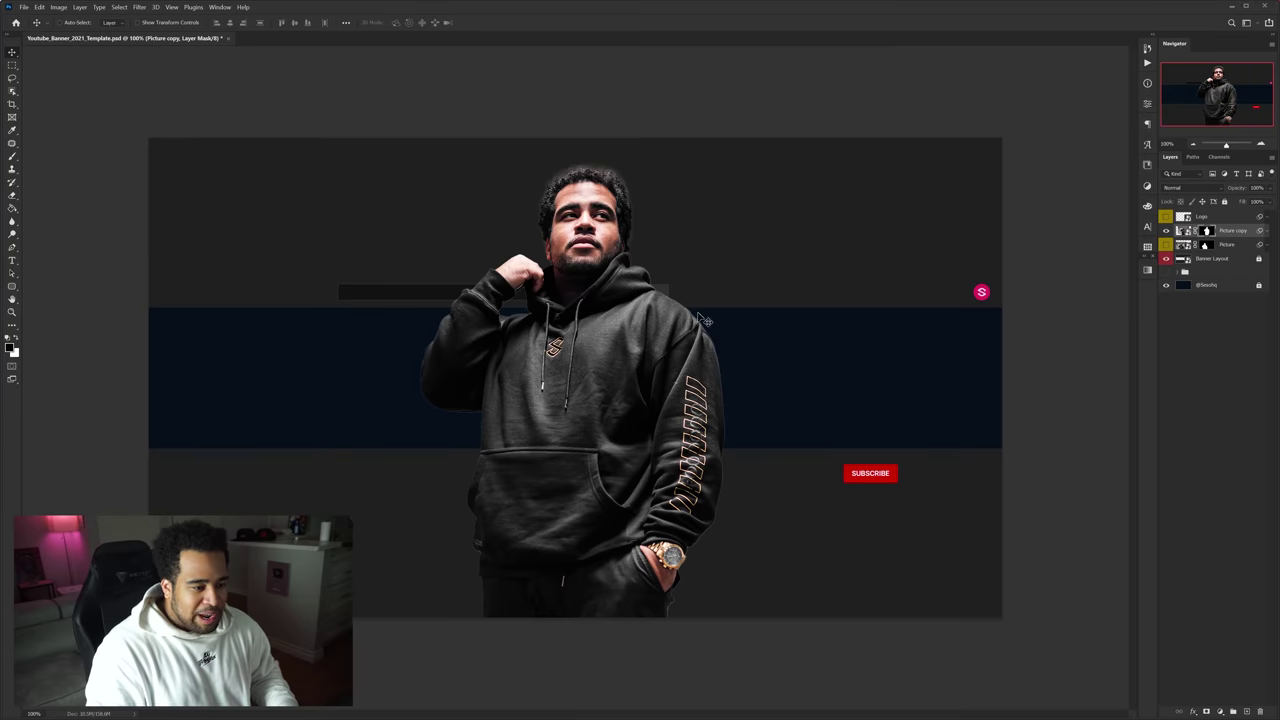
Step: Brush black on the Picture copy's mask to hide part of the hoodie's chest, and restore that area with white
scroll(703, 318, "up", 1)
key("b")
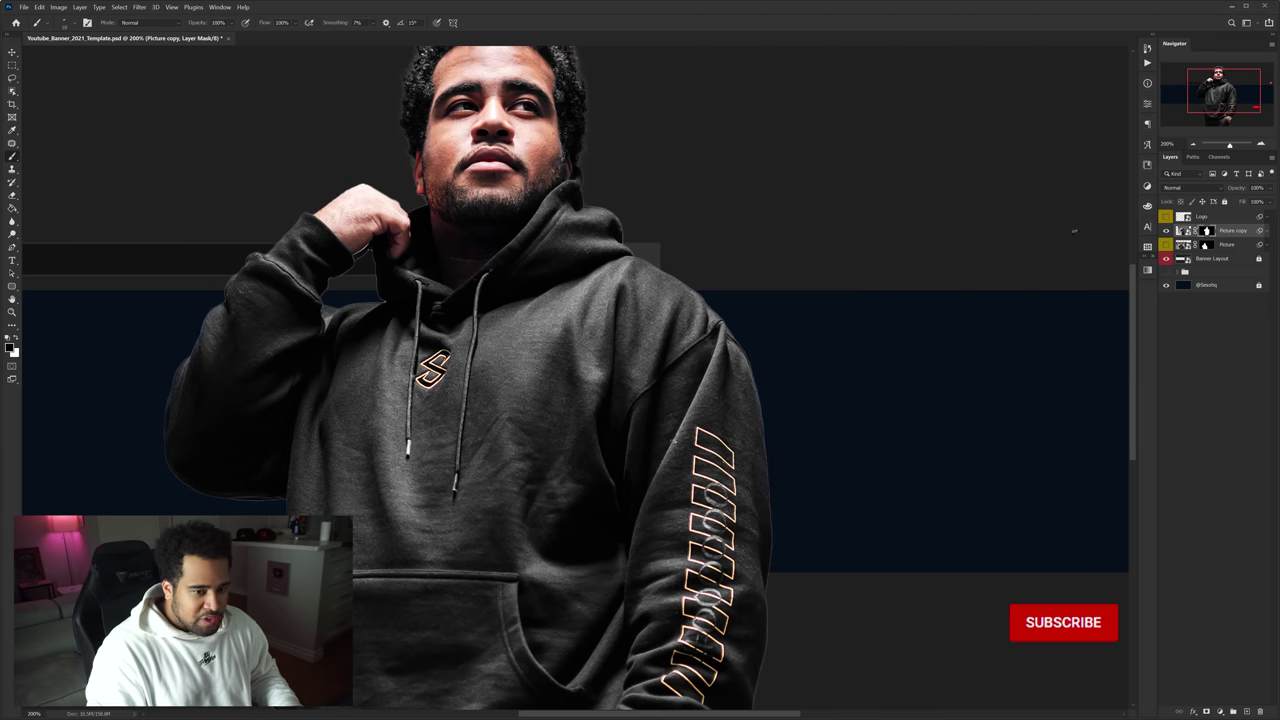
left_click(1185, 233)
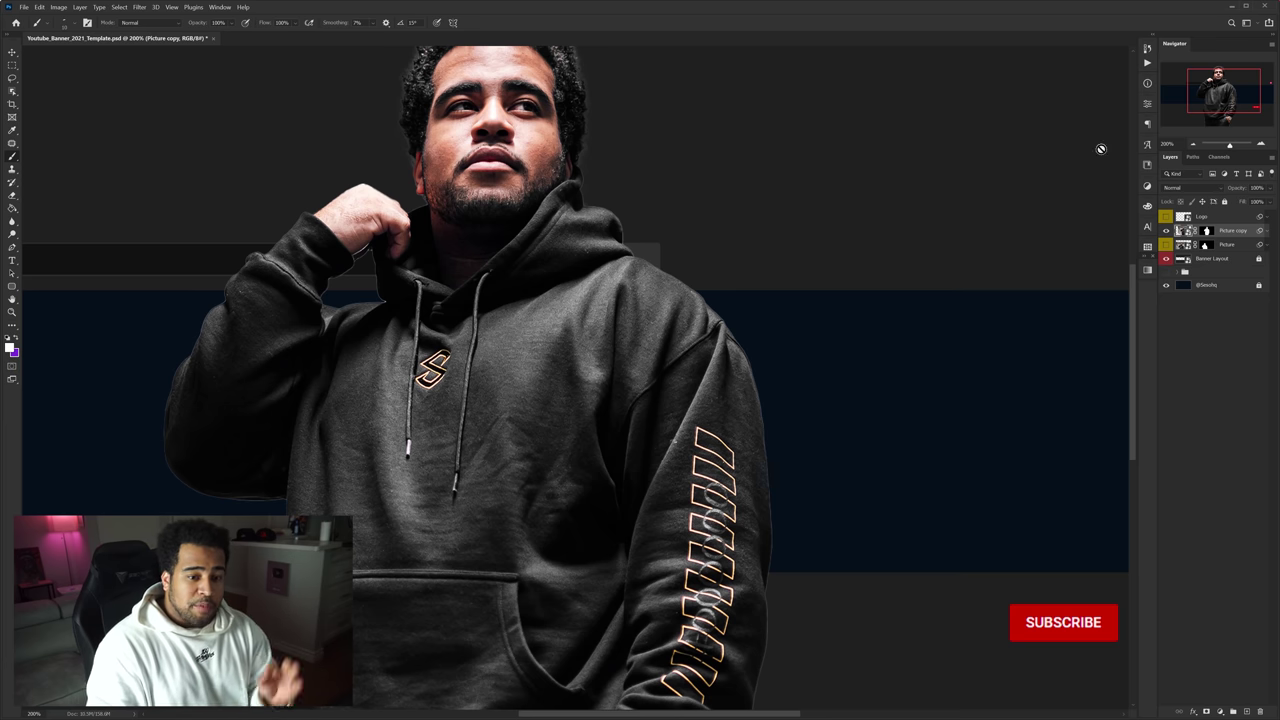
left_click(1206, 232)
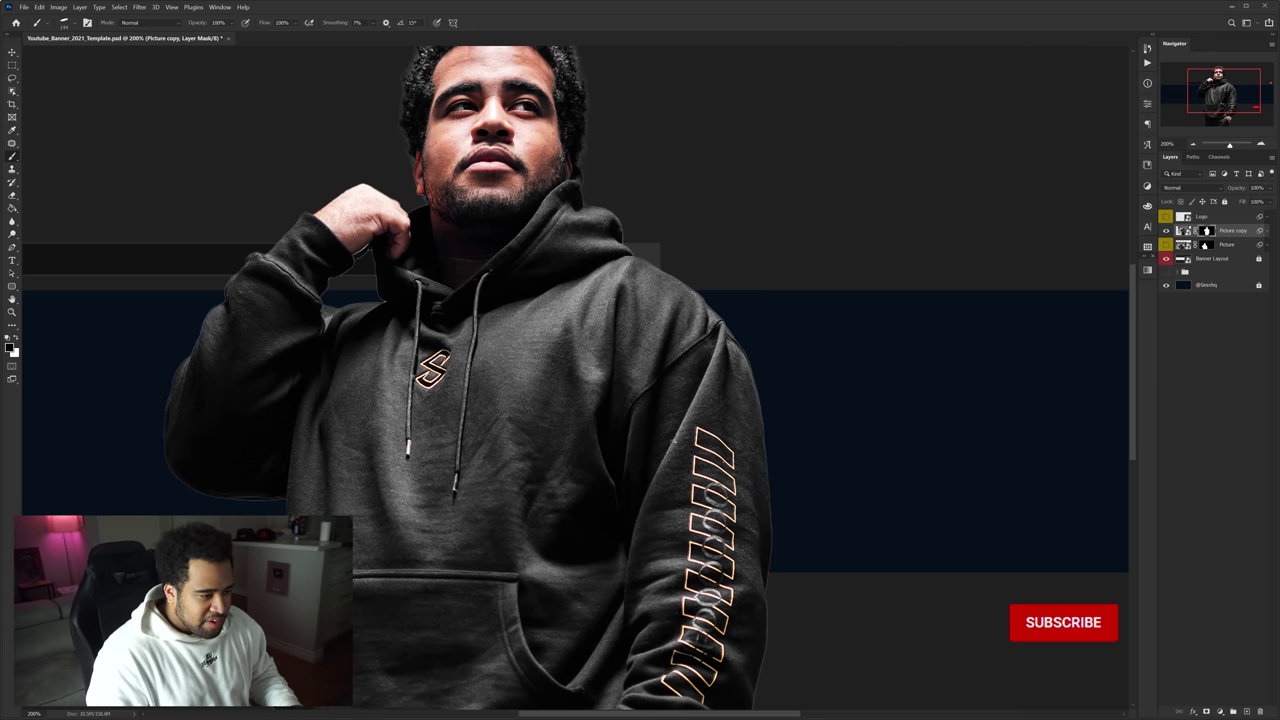
right_click(512, 324)
left_click(512, 324)
mouse_move(514, 312)
left_mouse_down()
mouse_move(580, 415)
mouse_move(583, 395)
left_mouse_up()
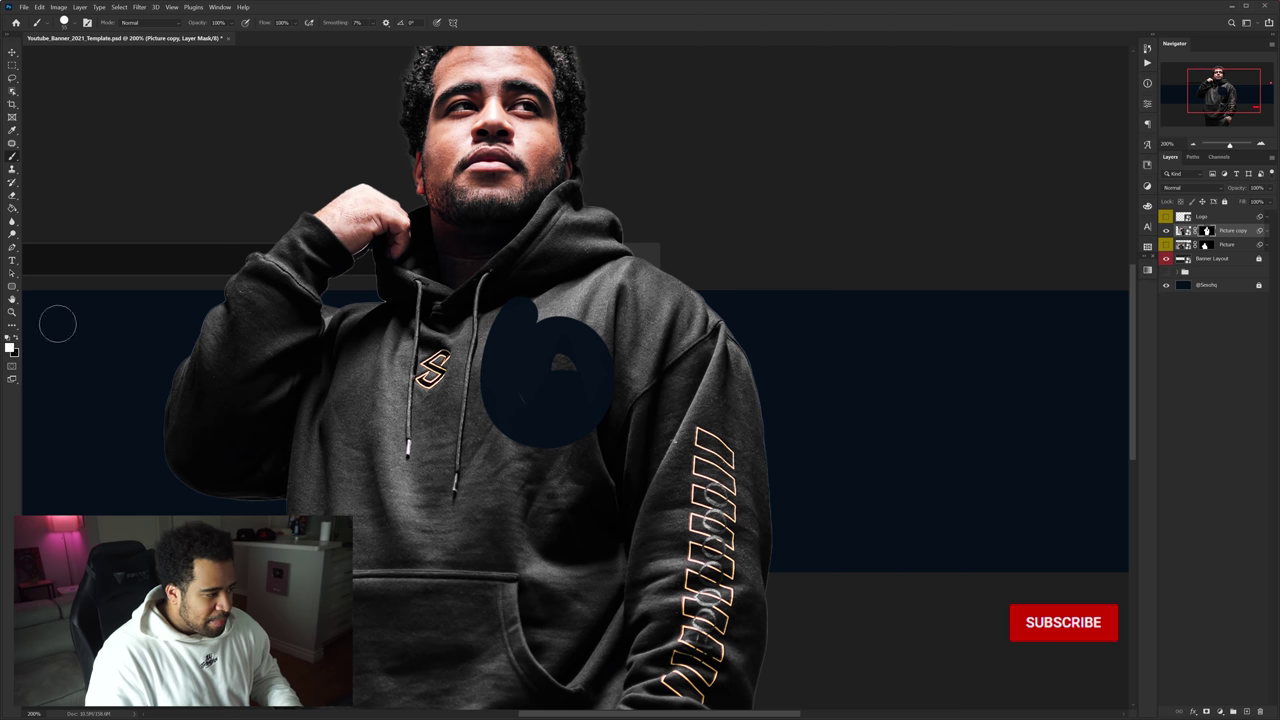
left_click(18, 341)
mouse_move(597, 380)
left_mouse_down()
mouse_move(596, 435)
mouse_move(531, 393)
mouse_move(630, 372)
mouse_move(474, 330)
mouse_move(497, 308)
mouse_move(612, 272)
left_mouse_up()
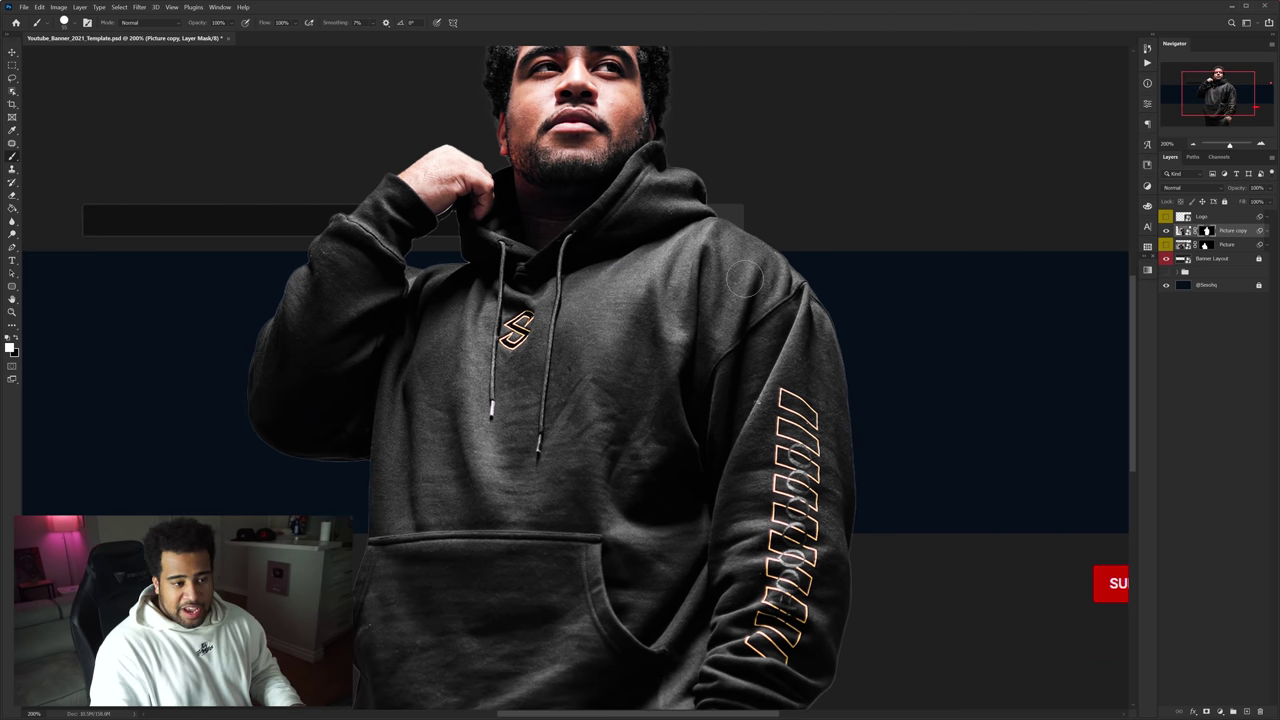
Step: Brush black on the mask over the hoodie's right-hand shoulder edge and paint the edge back with white
key("x")
scroll(849, 300, "up", 1)
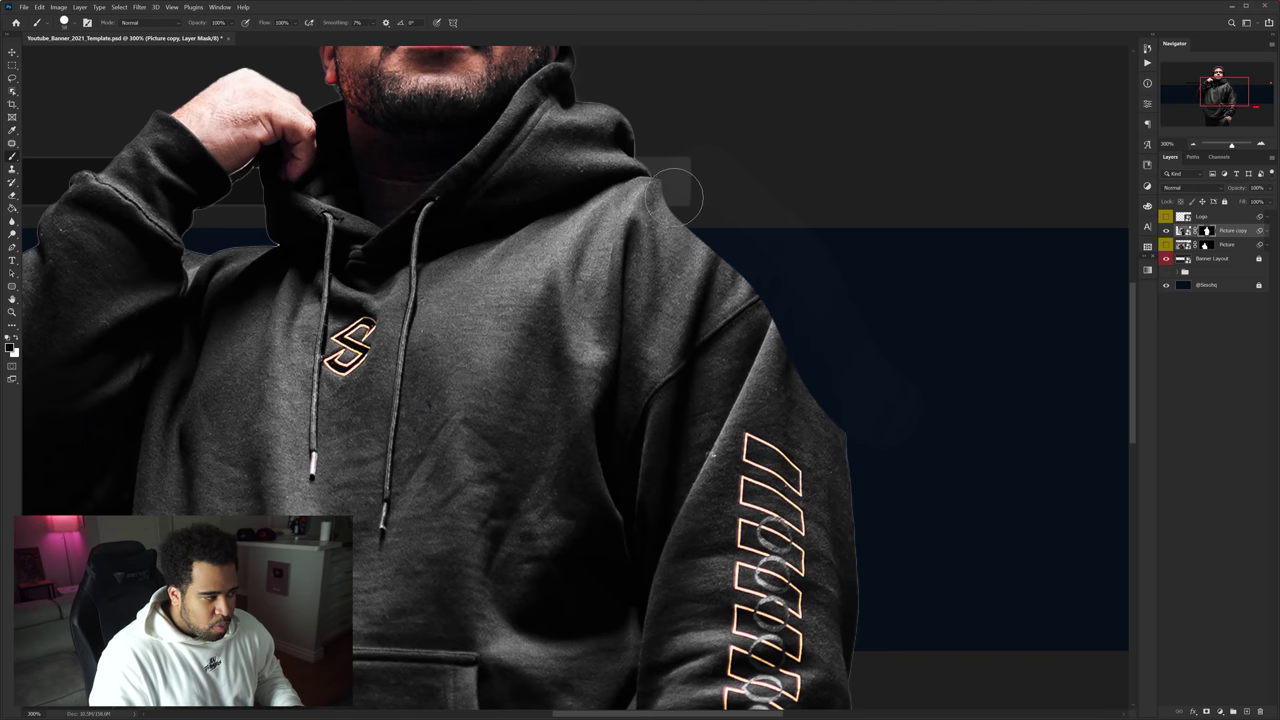
mouse_move(685, 190)
left_mouse_down()
mouse_move(779, 322)
mouse_move(839, 454)
mouse_move(730, 222)
left_mouse_up()
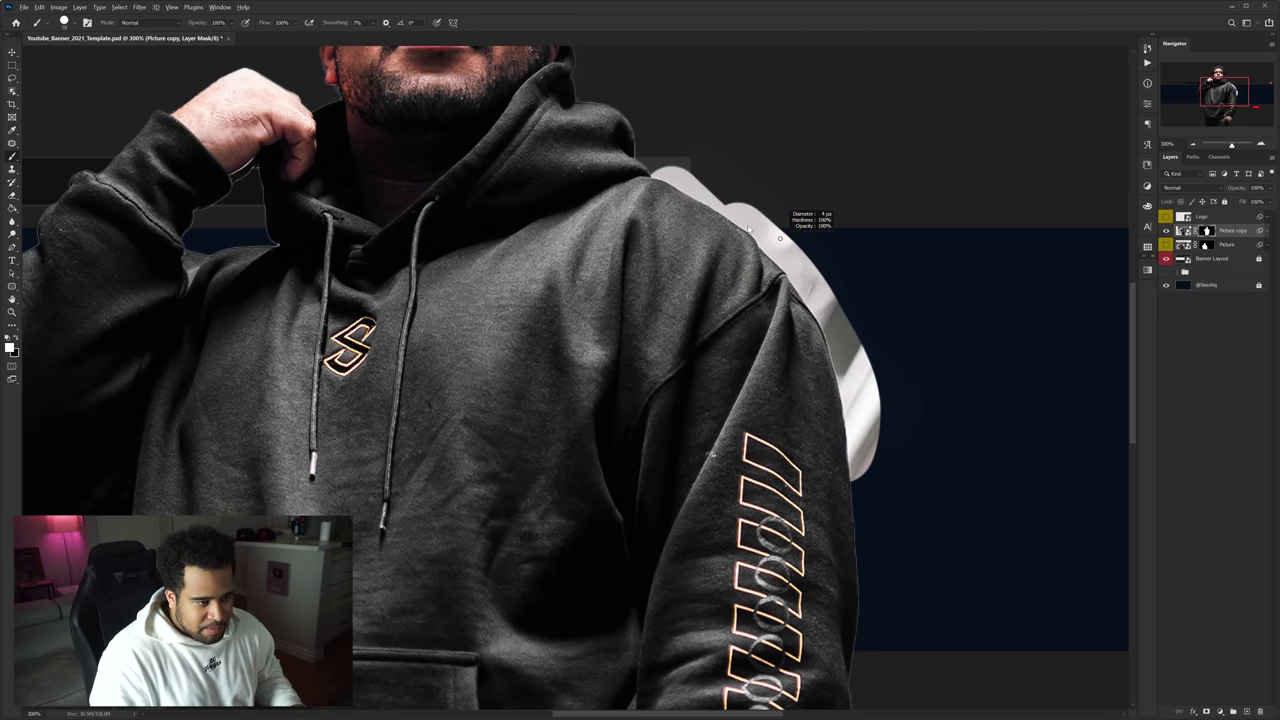
Step: Paint black on the mask along the shoulder and sleeve edge with a smaller brush to hide the exposed photo background
scroll(711, 214, "up", 1)
key("x")
mouse_move(648, 163)
left_mouse_down()
mouse_move(752, 231)
mouse_move(839, 332)
mouse_move(881, 446)
mouse_move(906, 590)
mouse_move(892, 495)
mouse_move(898, 568)
left_mouse_up()
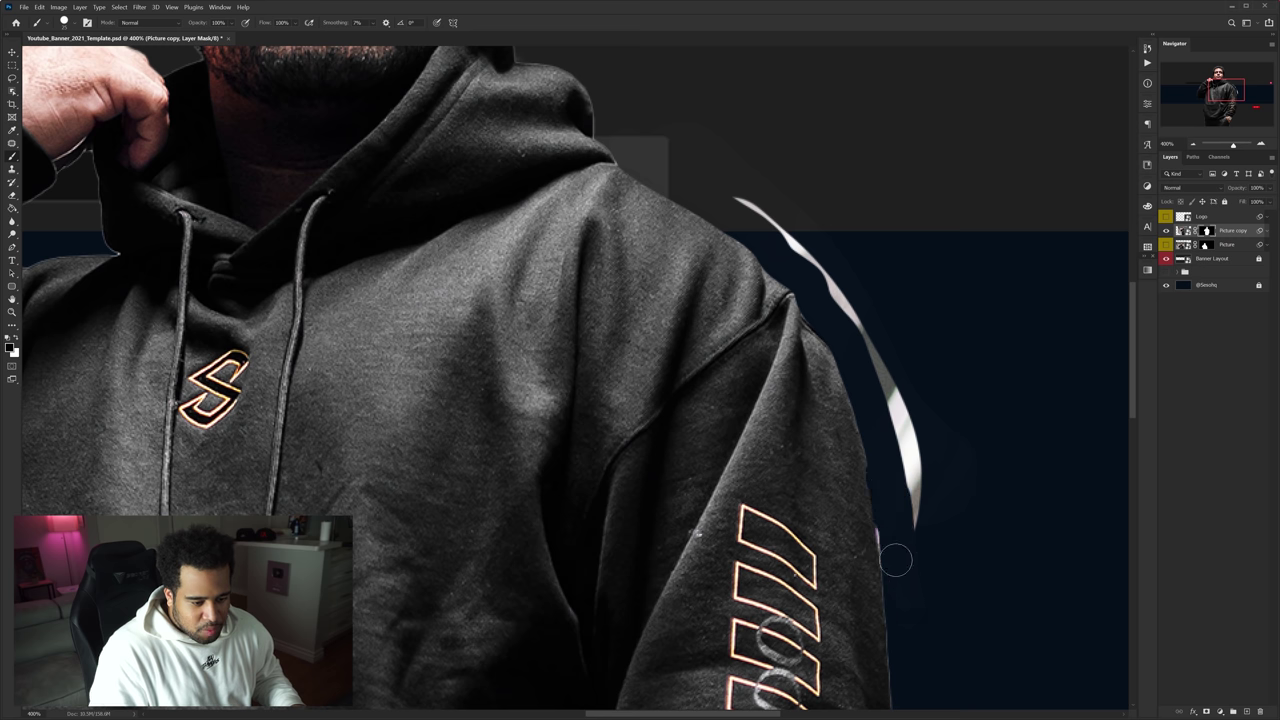
right_click(903, 509, "alt")
mouse_move(903, 509)
left_mouse_down()
mouse_move(823, 251)
mouse_move(760, 212)
left_mouse_up()
scroll(817, 237, "down", 2)
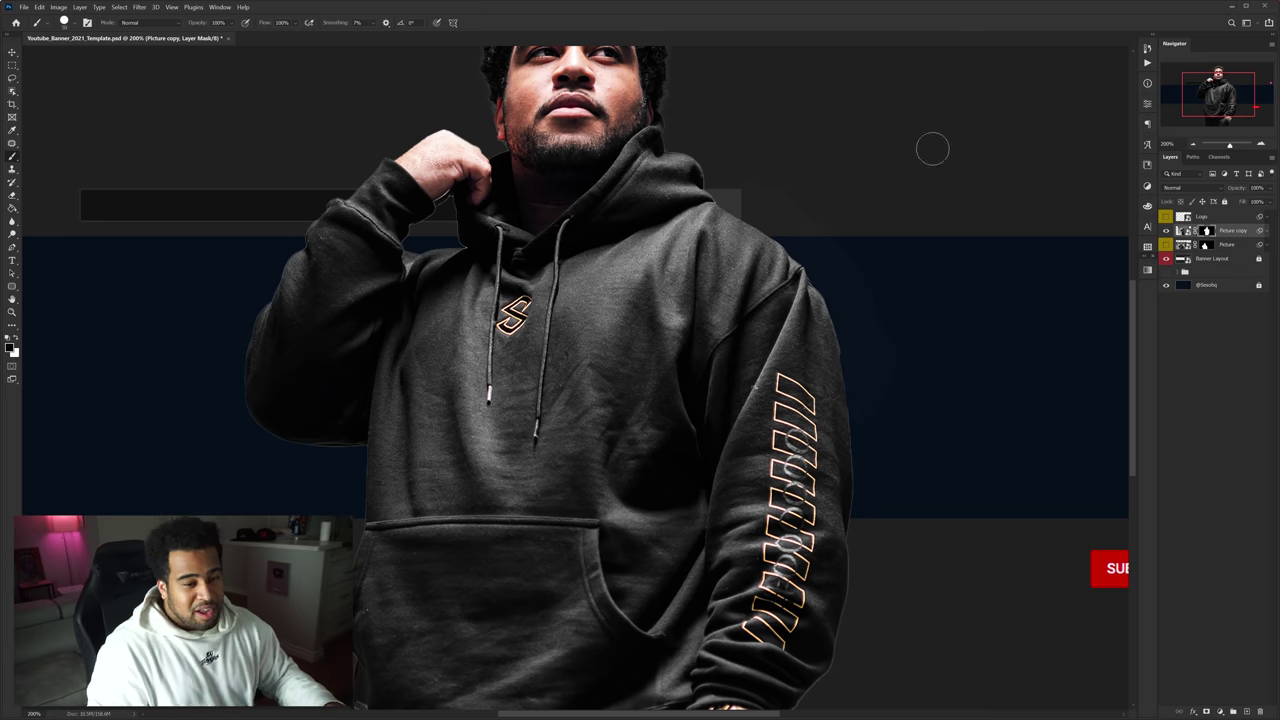
Step: Delete the Picture copy layer and show the original Picture layer
key("Delete")
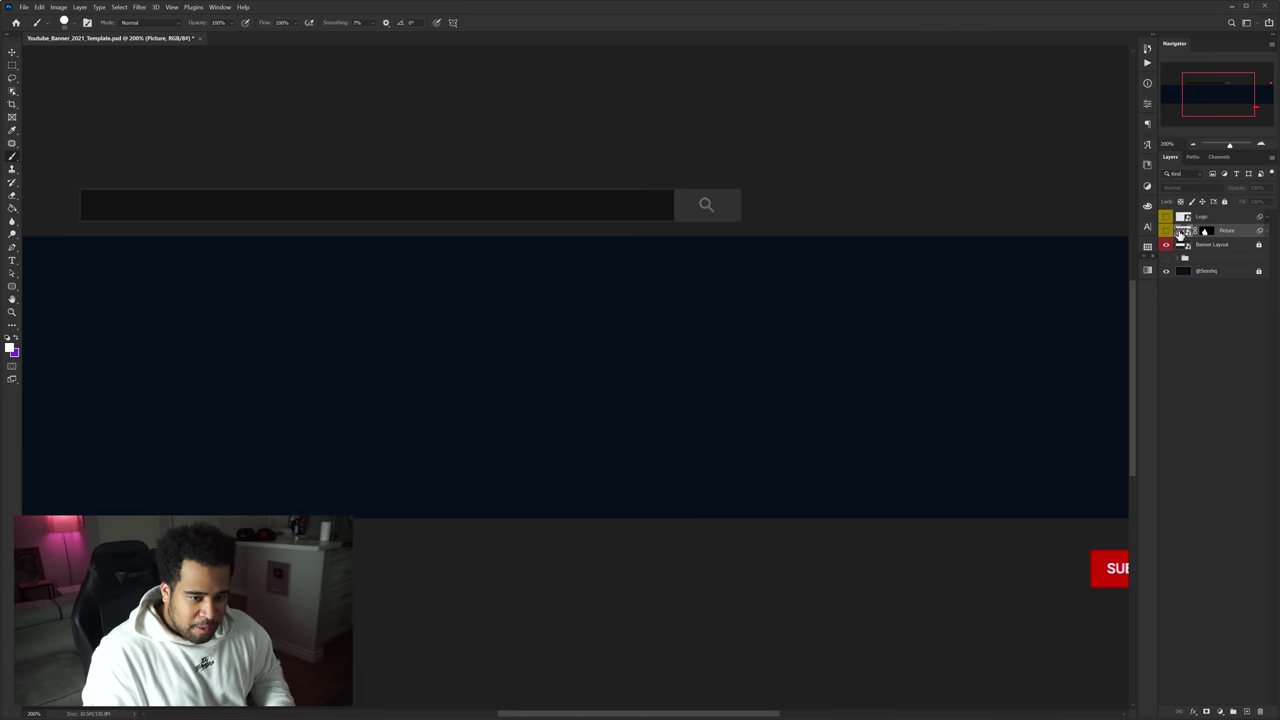
left_click(1166, 231)
scroll(591, 257, "down", 3)
key("v")
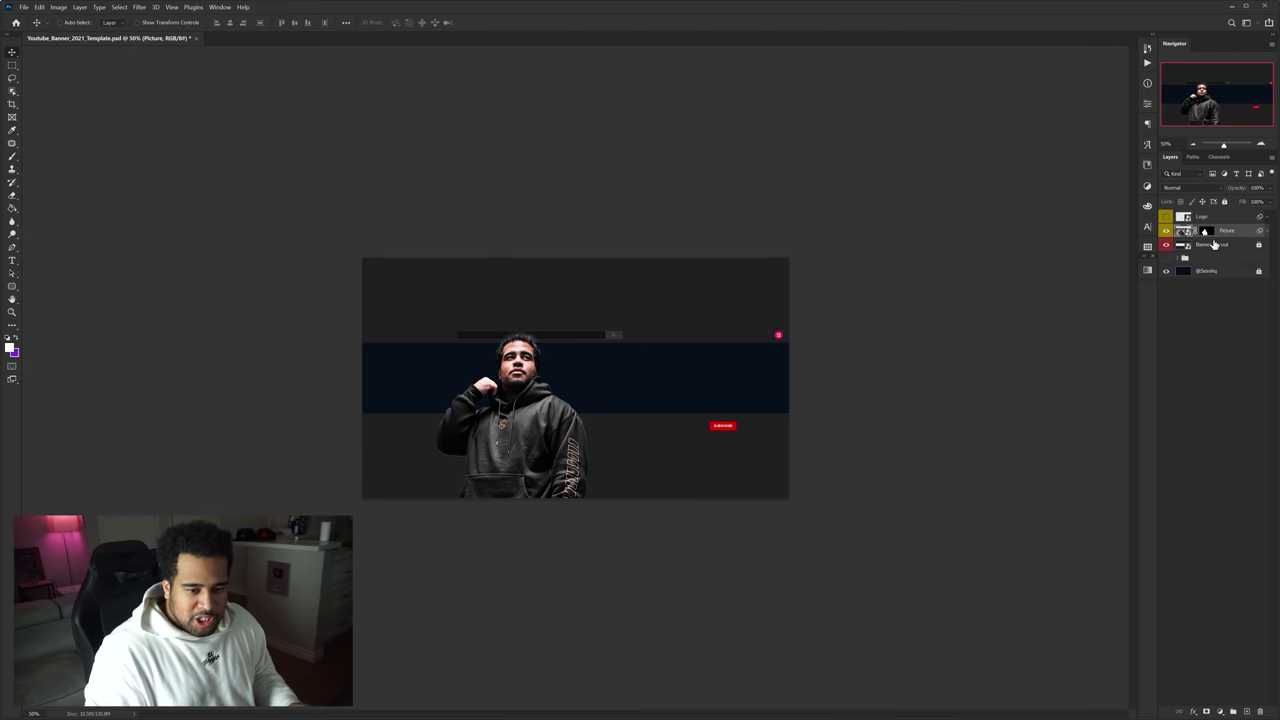
Step: Move the Picture layer below the Banner Layout layer so the portrait is cropped to the banner strip
left_click_drag(1200, 230, 1197, 253)
left_click(1215, 261)
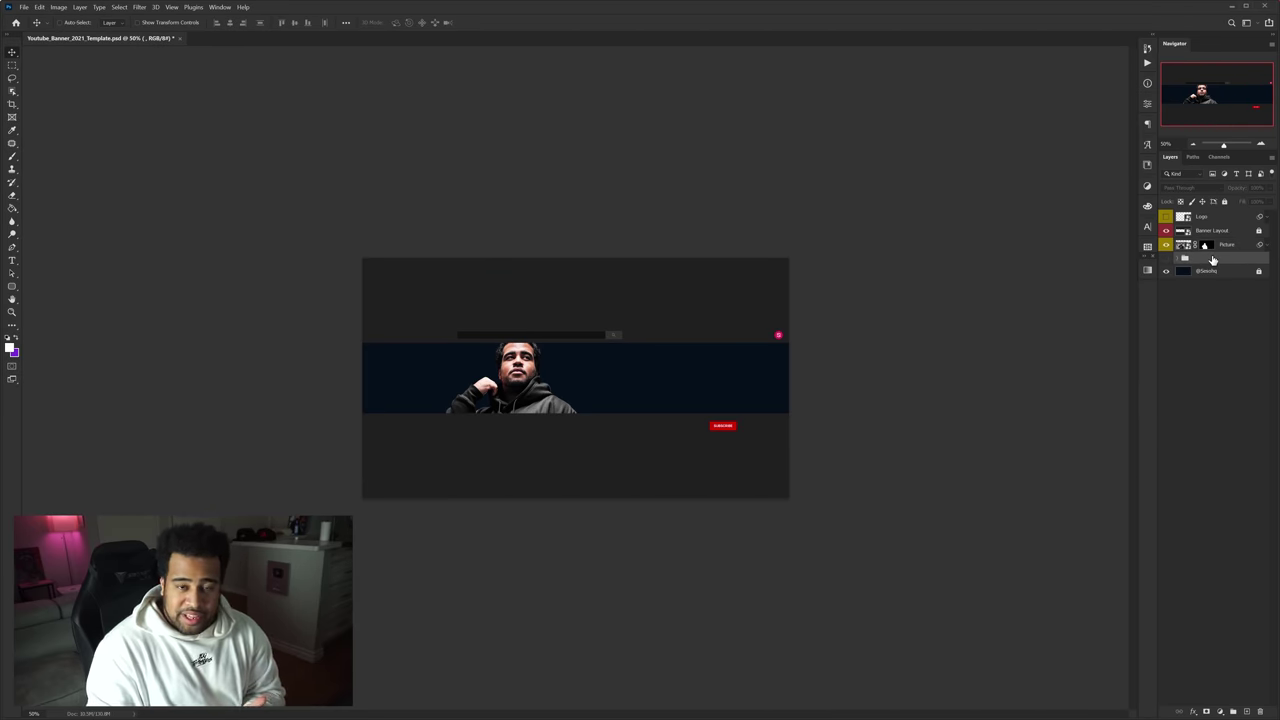
left_click(1212, 232)
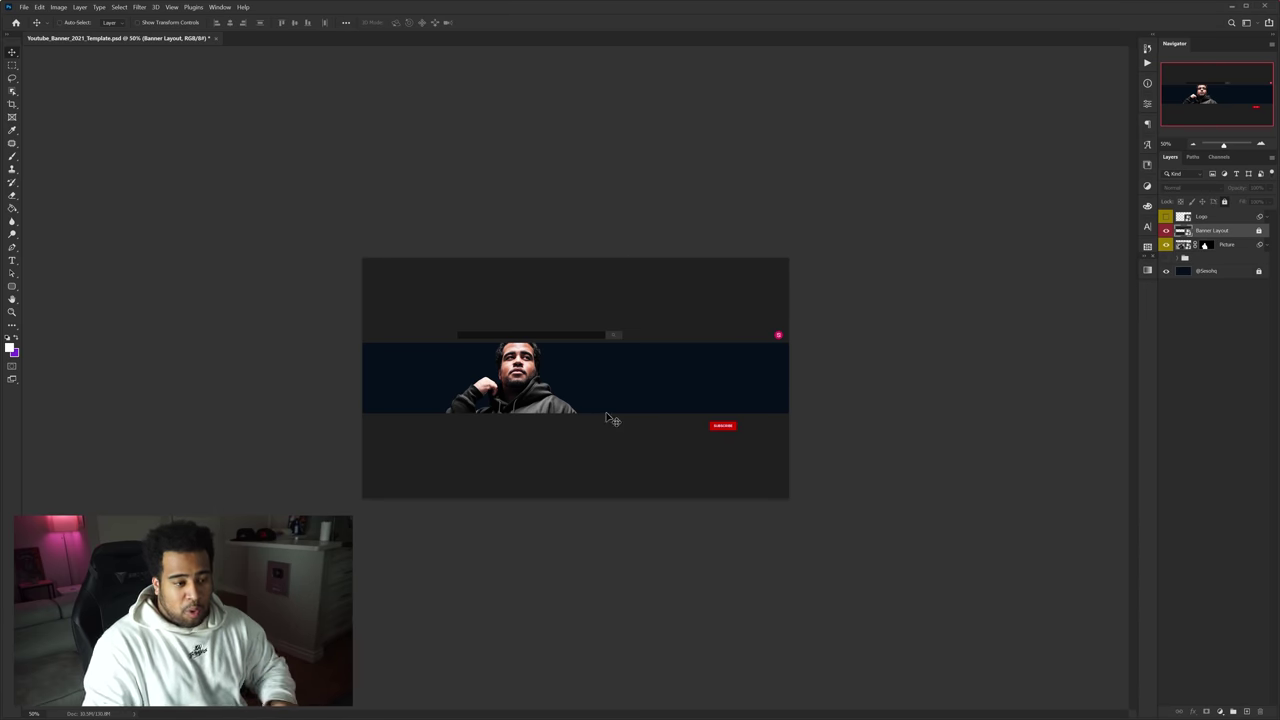
Step: Inspect the layout's profile icon and Subscribe button, and show the guides over the full banner before hiding them
scroll(770, 350, "up", 3)
left_click_drag(1091, 283, 777, 303)
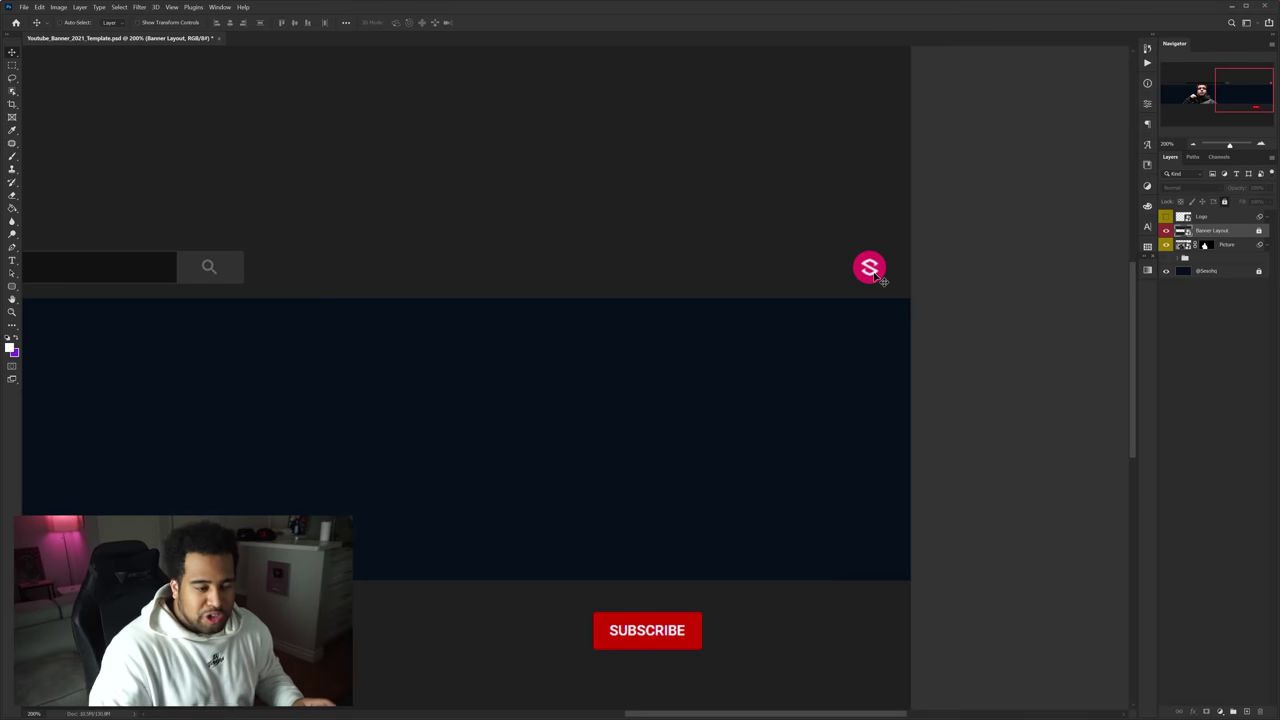
key("ctrl+minus")
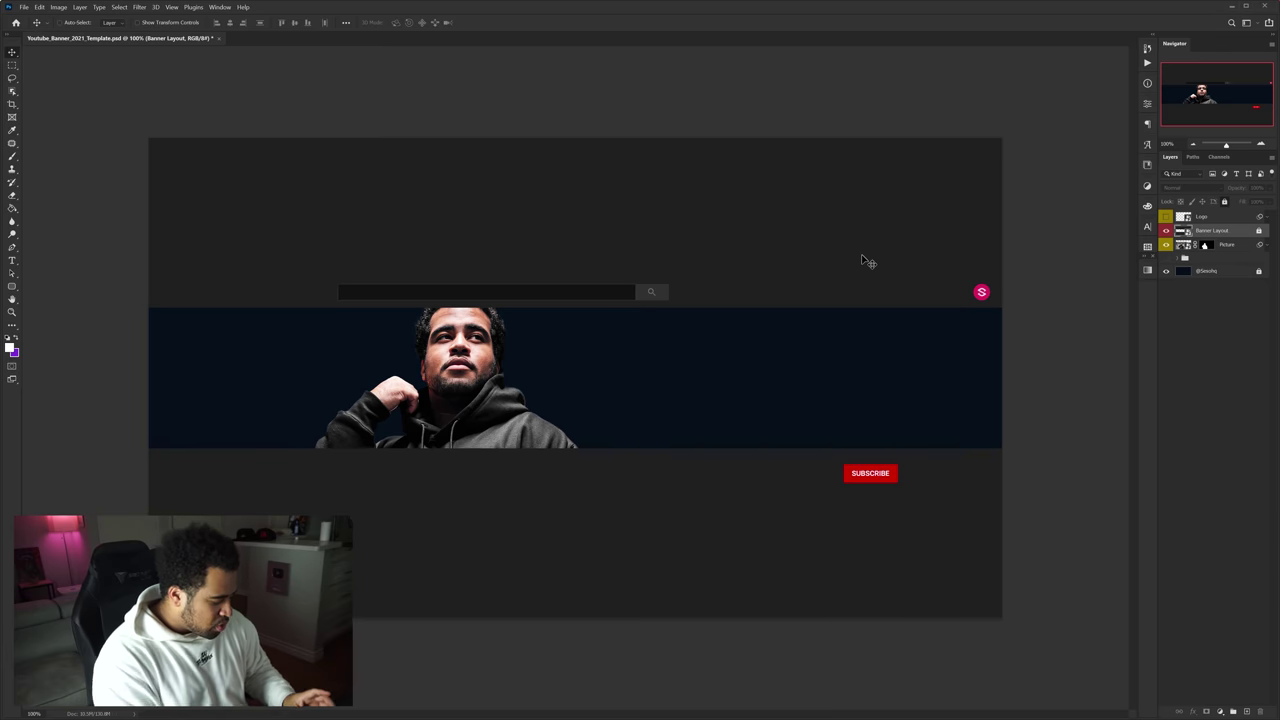
key("ctrl+semicolon")
key("ctrl+shift+h")
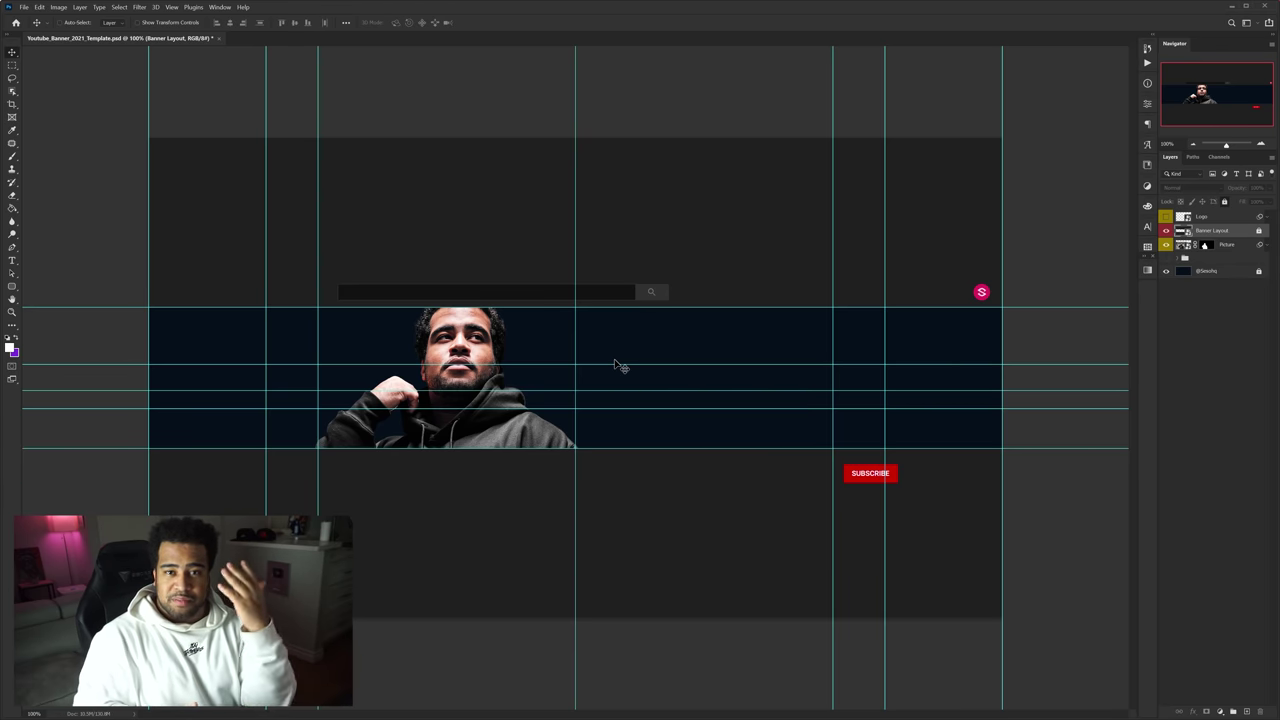
key("ctrl")
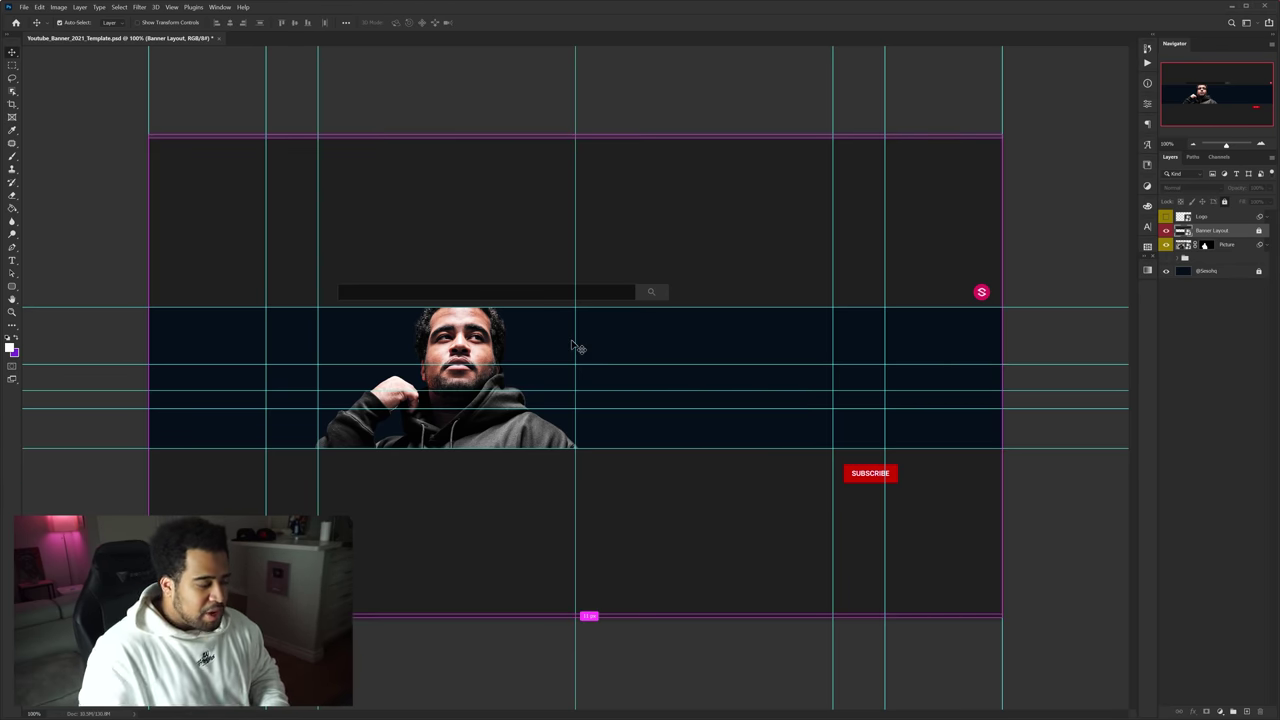
key("ctrl+semicolon")
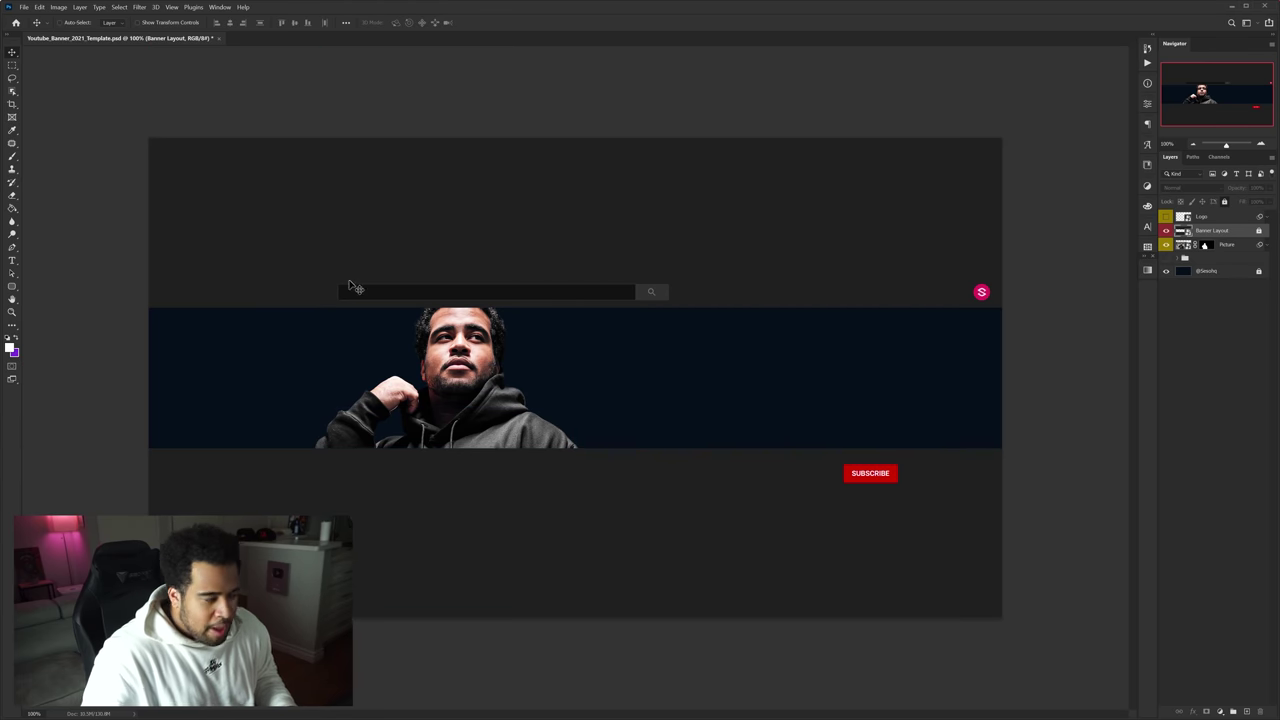
Step: Sample the banner's navy as the foreground colour and shift its hue to dark green 051b11
left_click(11, 347)
left_click(717, 347)
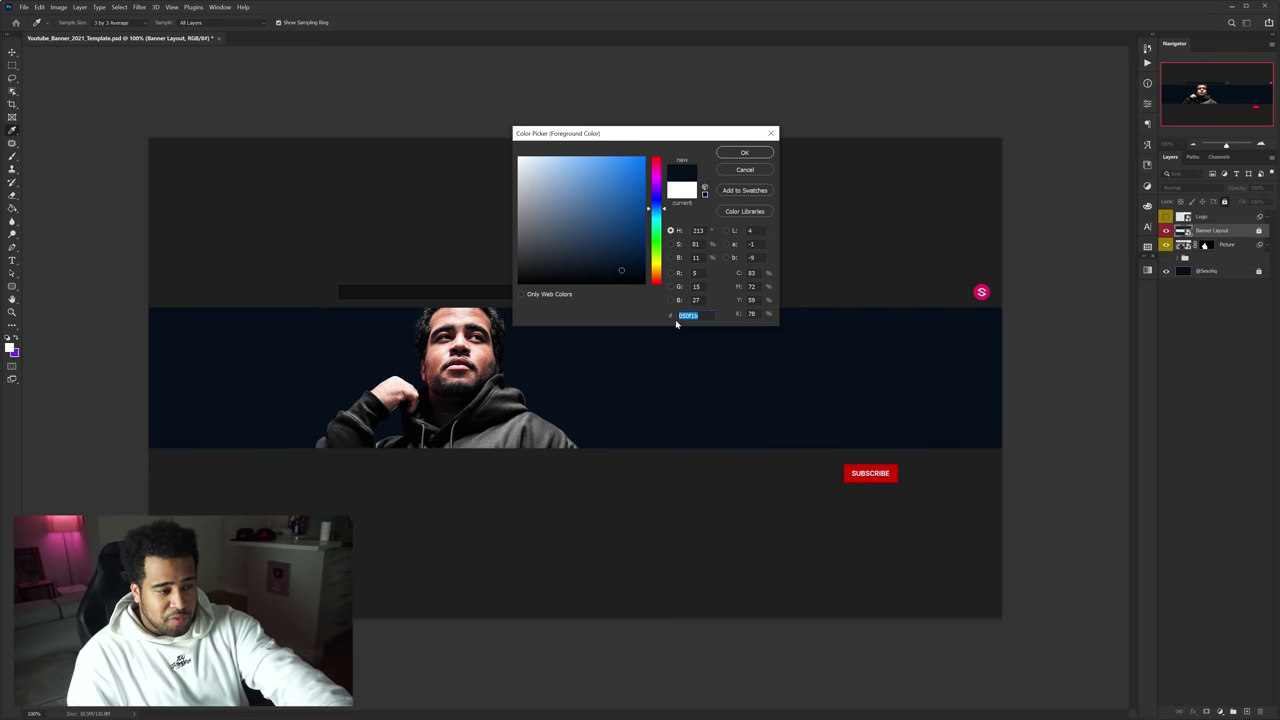
left_click(698, 316)
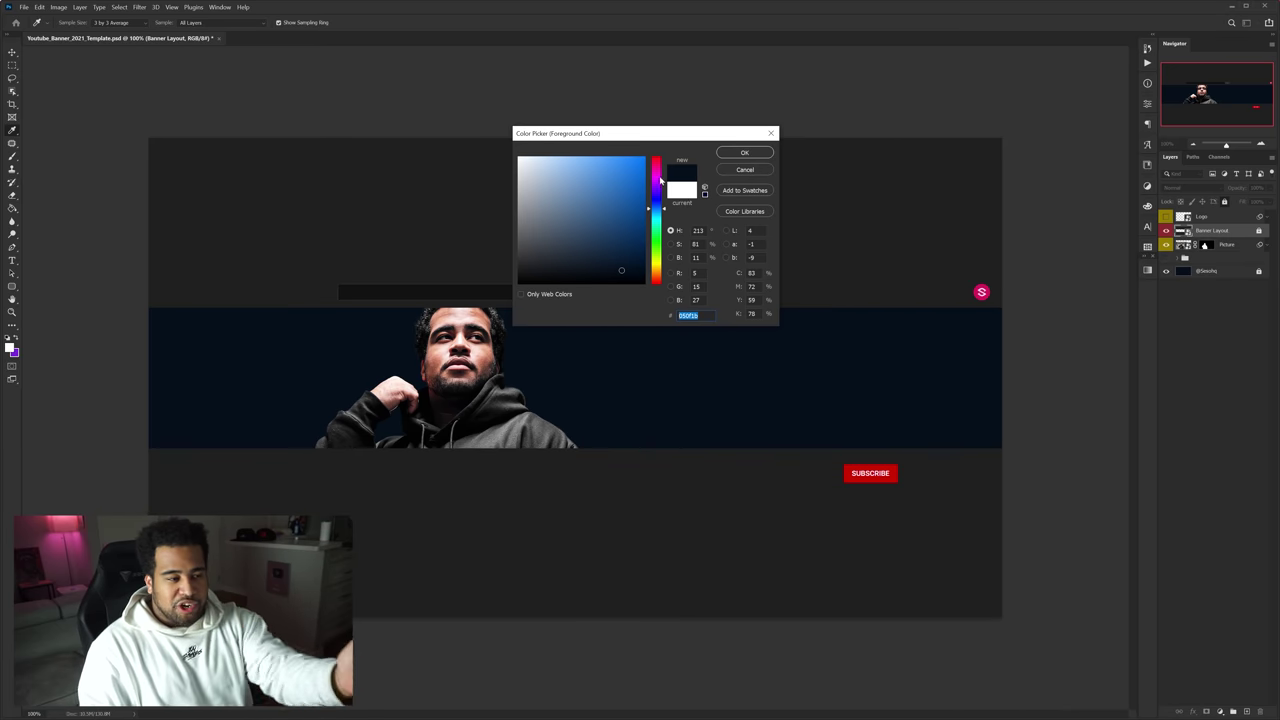
left_click_drag(660, 205, 661, 231)
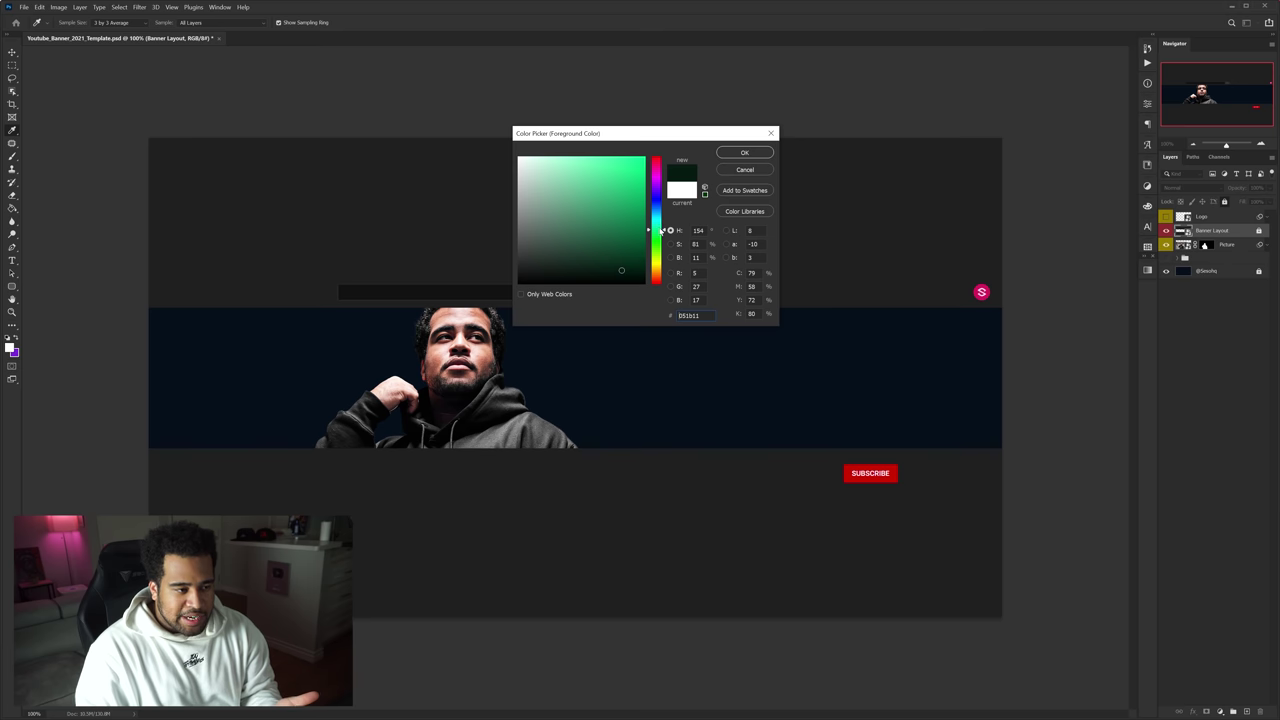
left_click(754, 153)
Step: Create a new layer directly above the locked bottom background layer and fill it with the dark green foreground colour
left_click(1215, 275)
key("ctrl+shift+n")
key("Return")
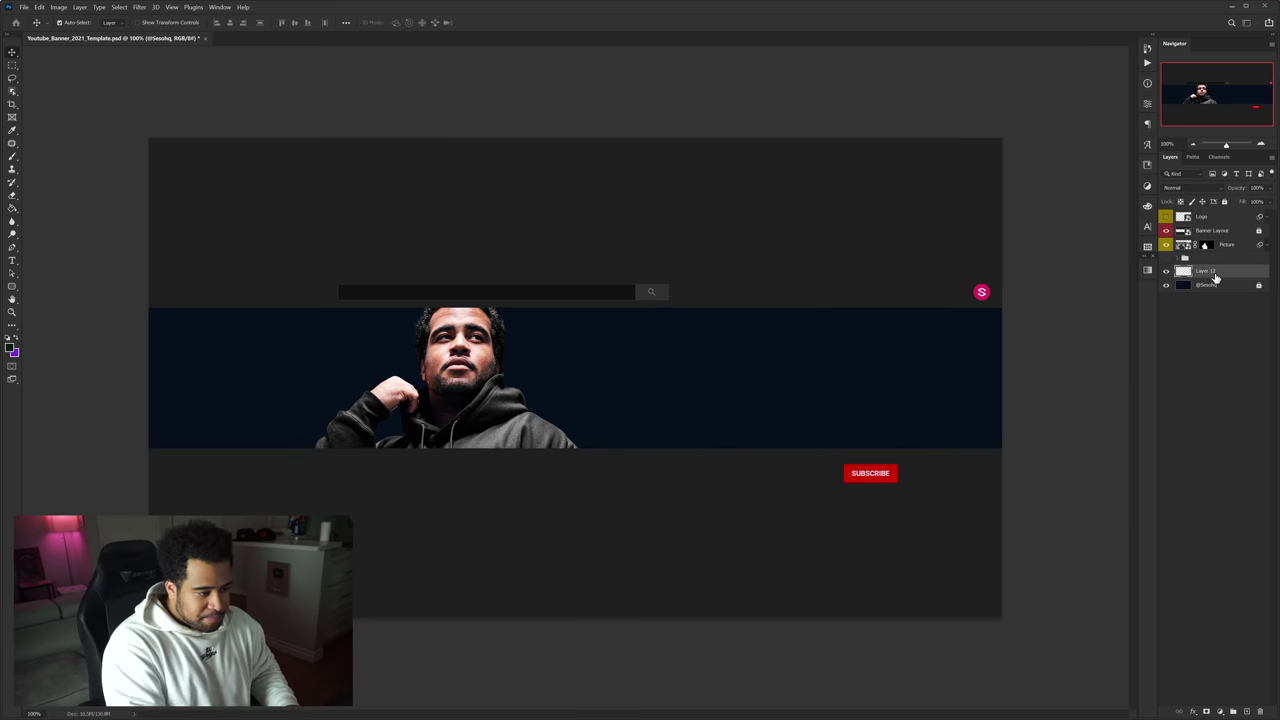
key("alt+BackSpace")
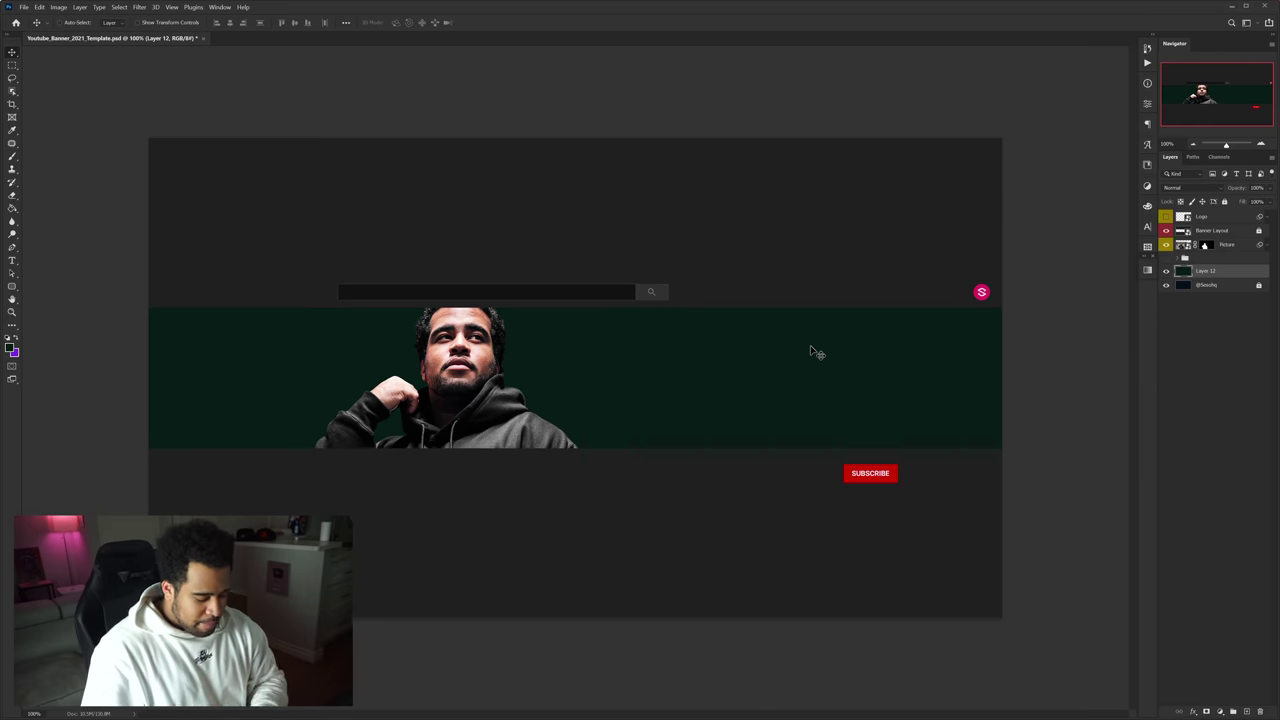
Step: Delete the dark green fill layer and place a duplicate of the Logo layer directly below Picture, hiding the original logo
key("Delete")
left_click(1165, 216)
left_click(1191, 218)
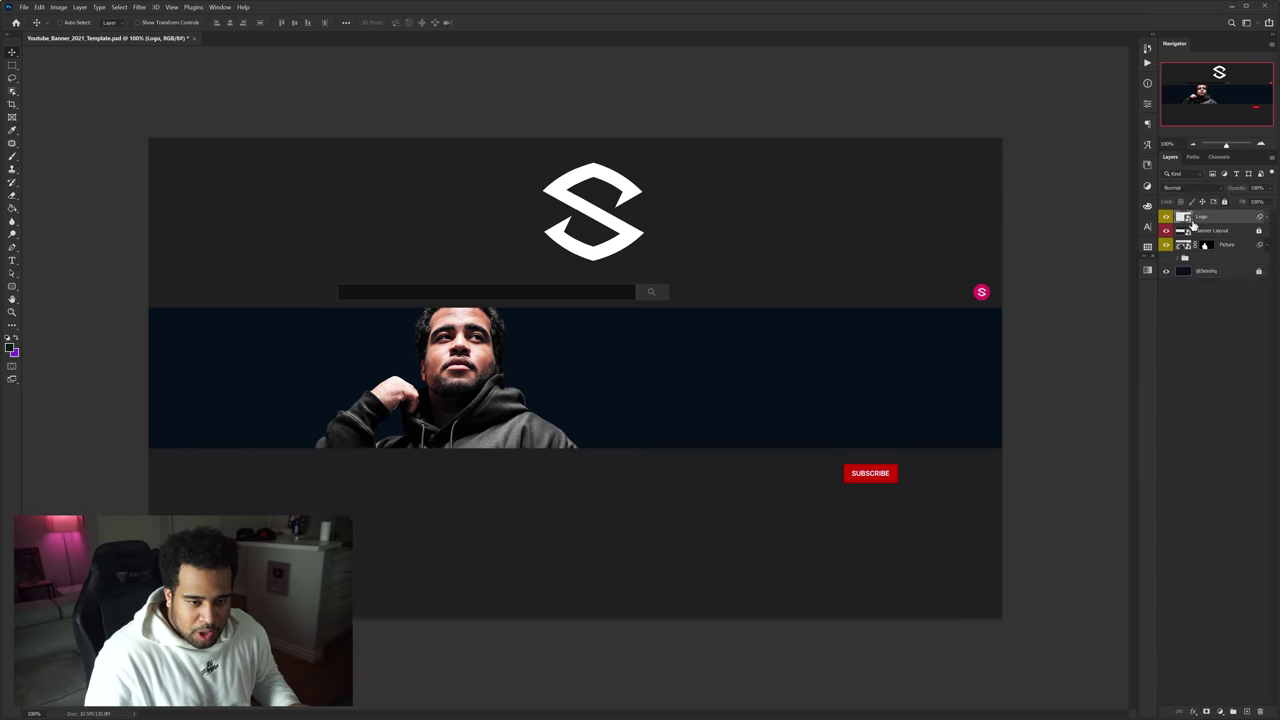
left_click_drag(1229, 218, 1216, 253)
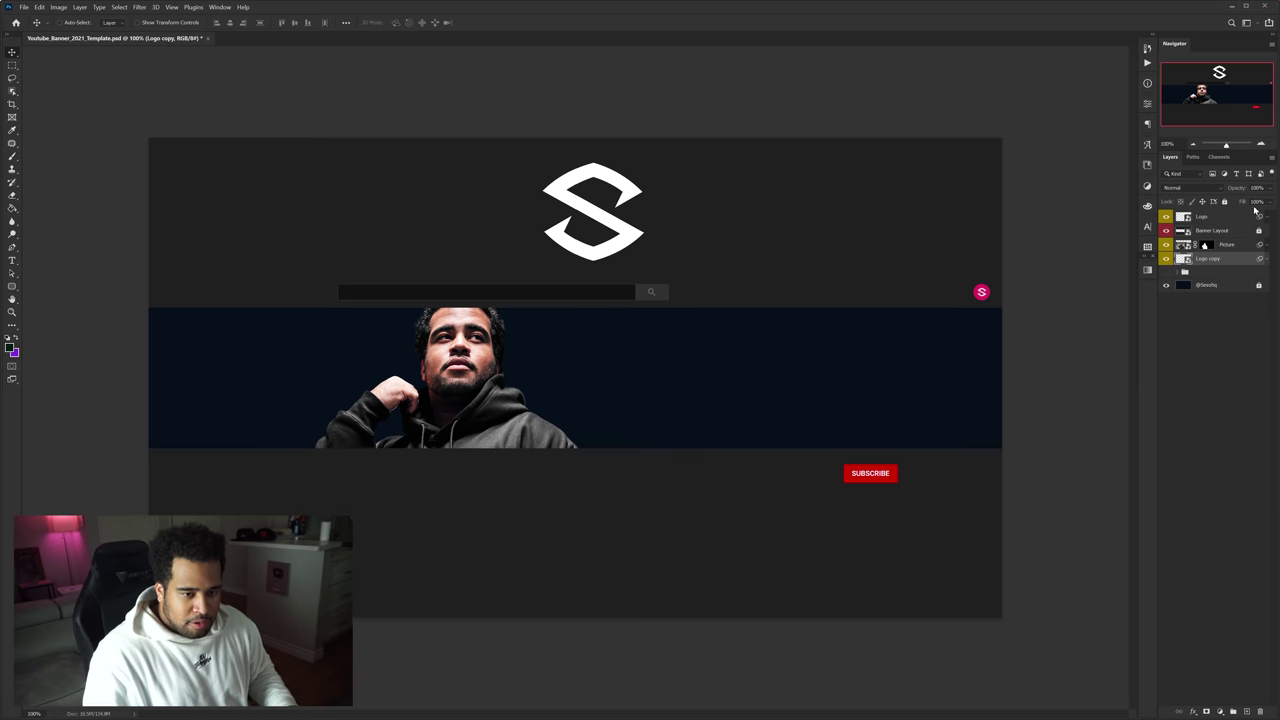
left_click(1166, 217)
Step: Enlarge the Logo copy beyond the banner strip, tilt it slightly counterclockwise and centre it behind the portrait
left_click_drag(692, 234, 628, 345)
key("ctrl+t")
left_click_drag(755, 296, 757, 335)
left_click_drag(586, 362, 578, 361)
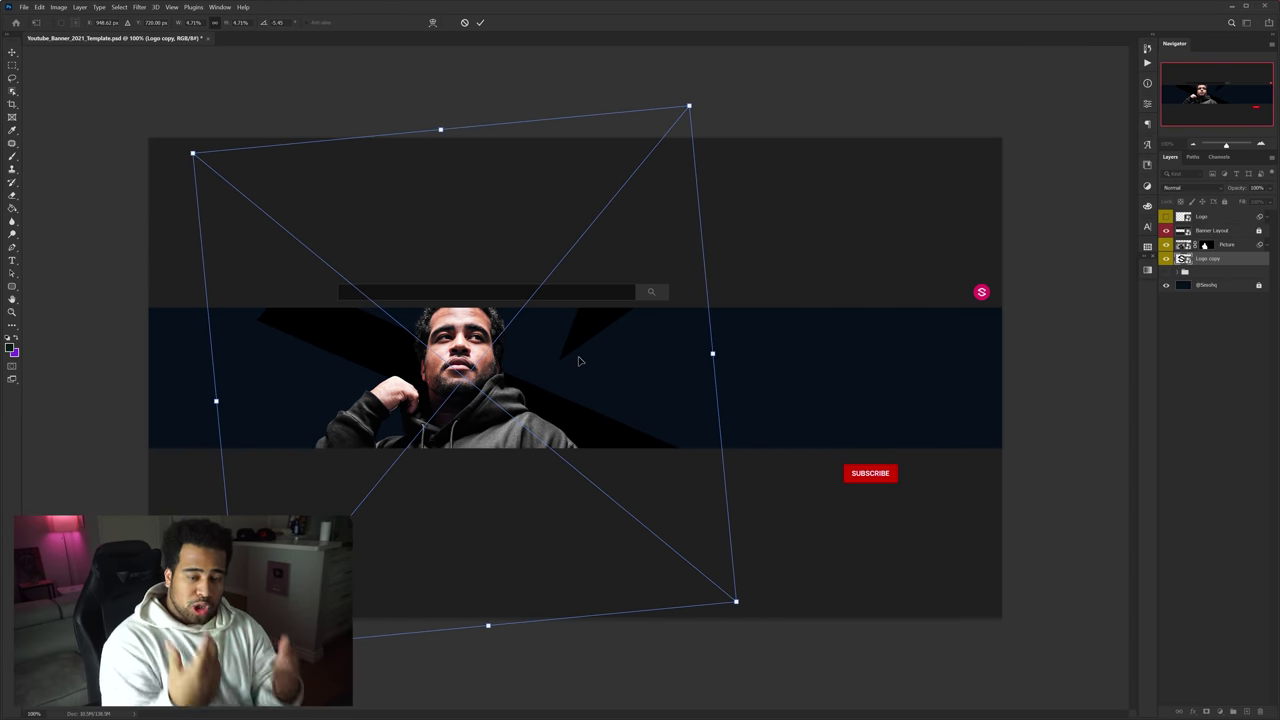
key("Return")
key("ctrl+t")
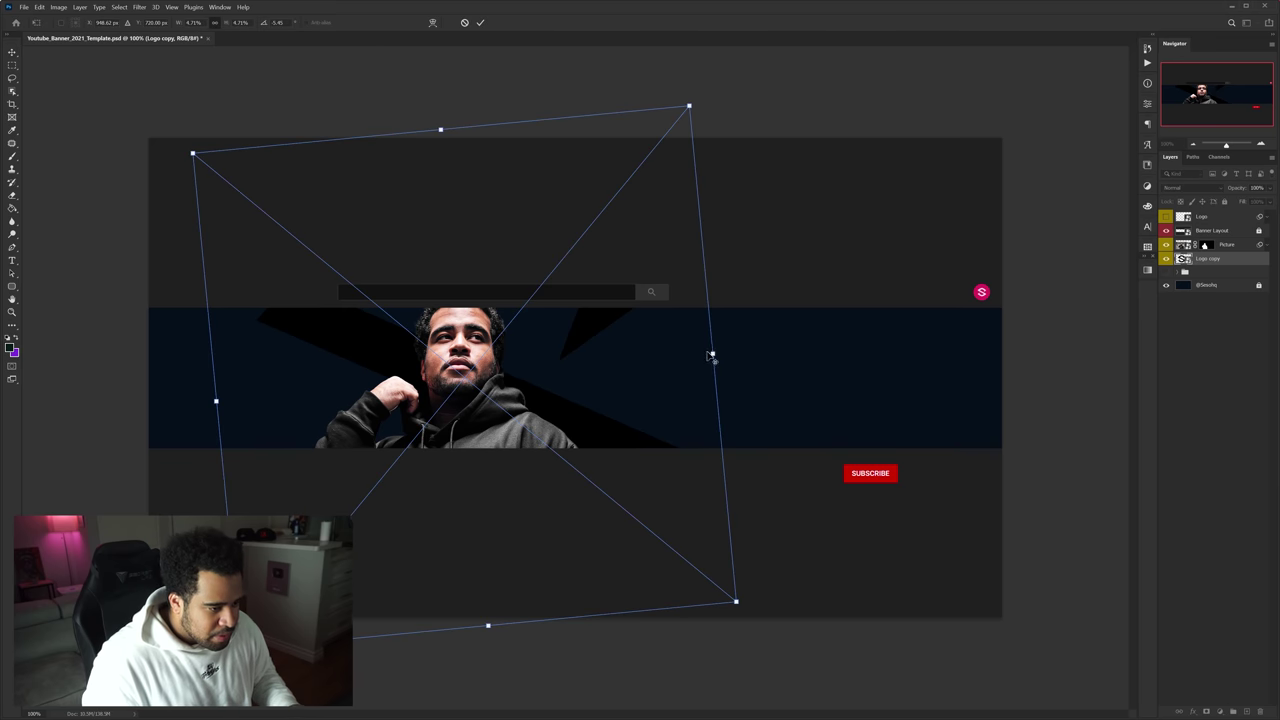
key("Return")
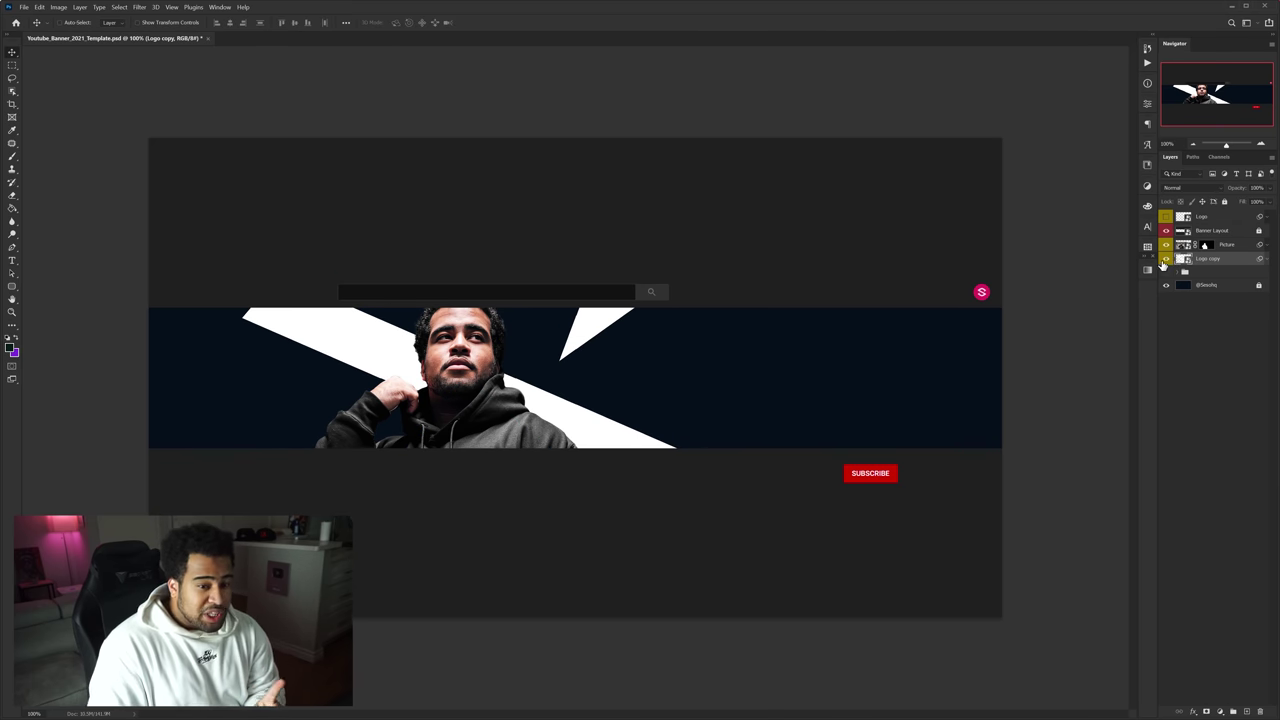
Step: Hide the Logo copy and duplicate the Picture layer directly above the original
left_click(1165, 259)
left_click(1165, 245)
left_click(1165, 245)
left_click_drag(1243, 247, 1238, 236, "alt")
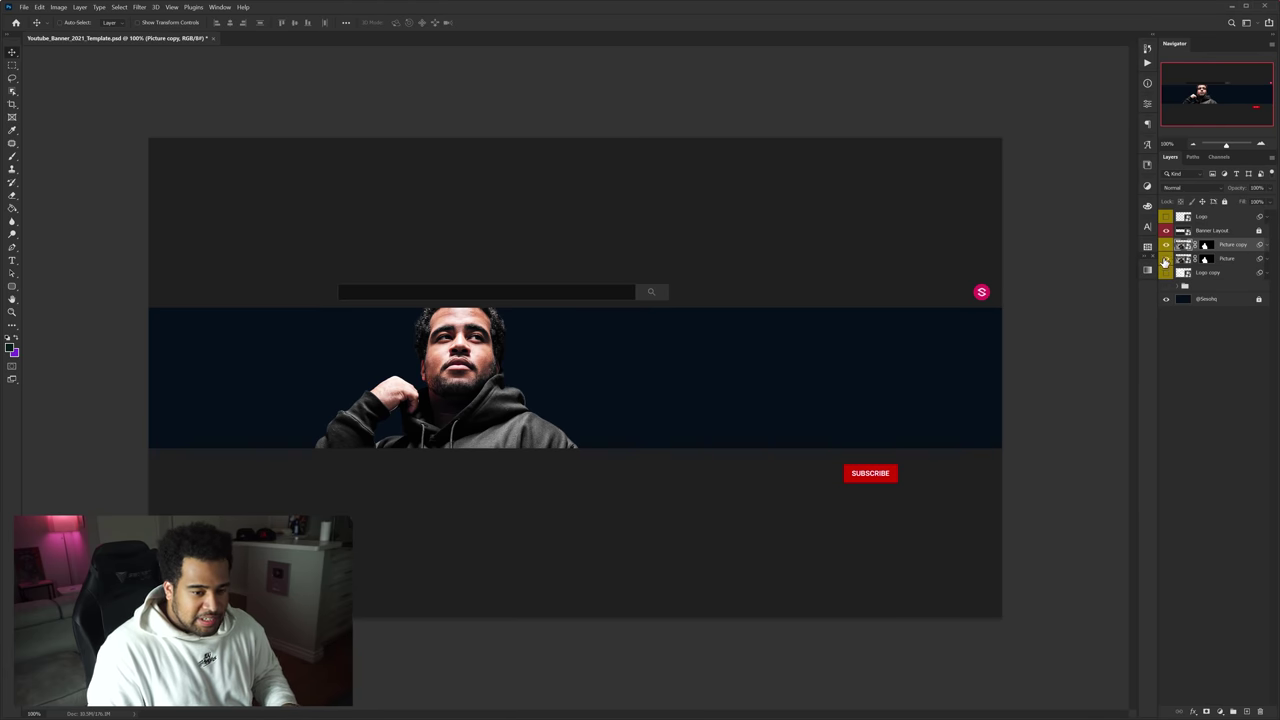
Step: Scale the Picture copy down to about 33% so more of the figure fits inside the banner strip
key("ctrl+t")
left_click_drag(757, 689, 484, 407)
key("Return")
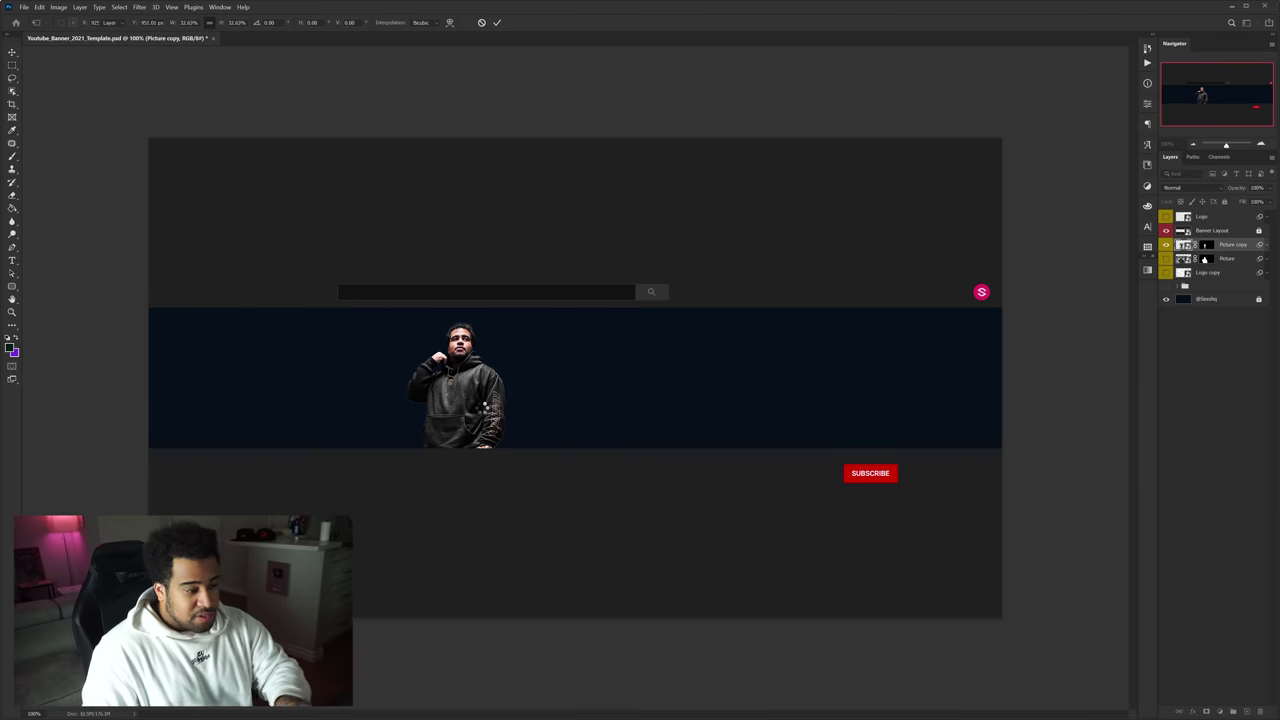
key("Return")
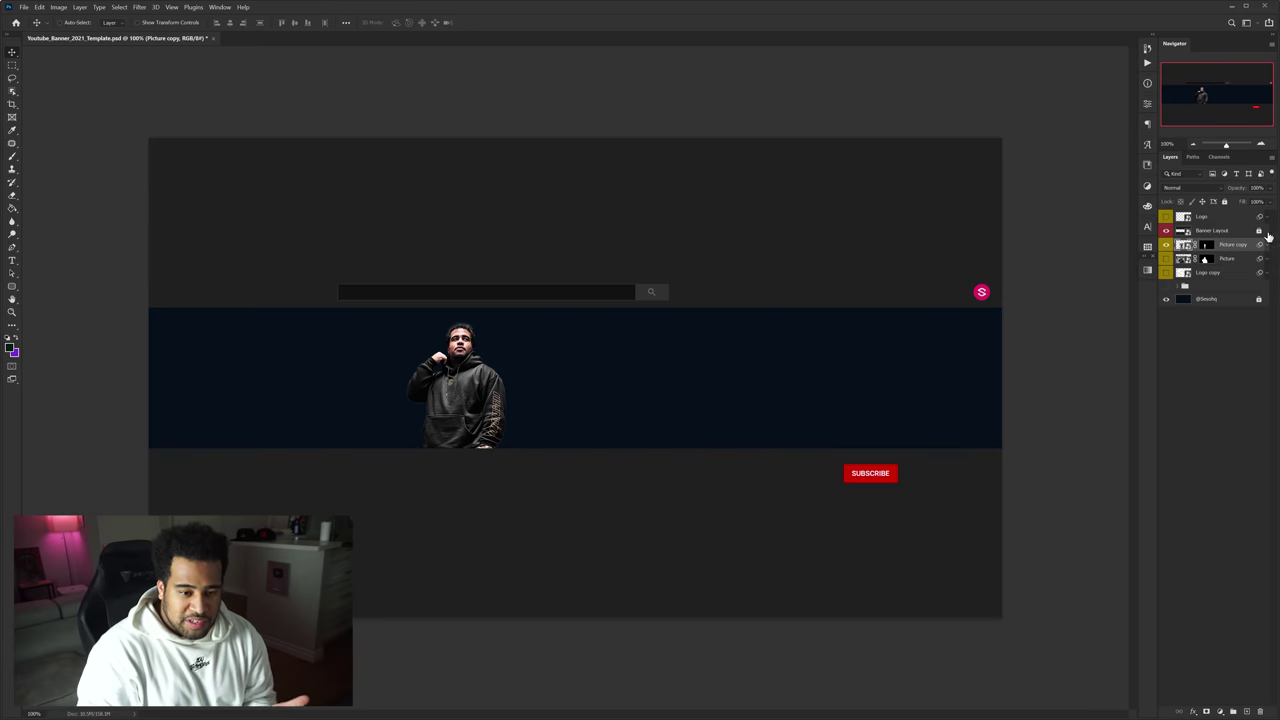
Step: Move Picture copy below Picture, compare the two portrait sizes, and leave only the large Picture layer visible
left_click(1167, 246)
left_click_drag(1237, 248, 1187, 258)
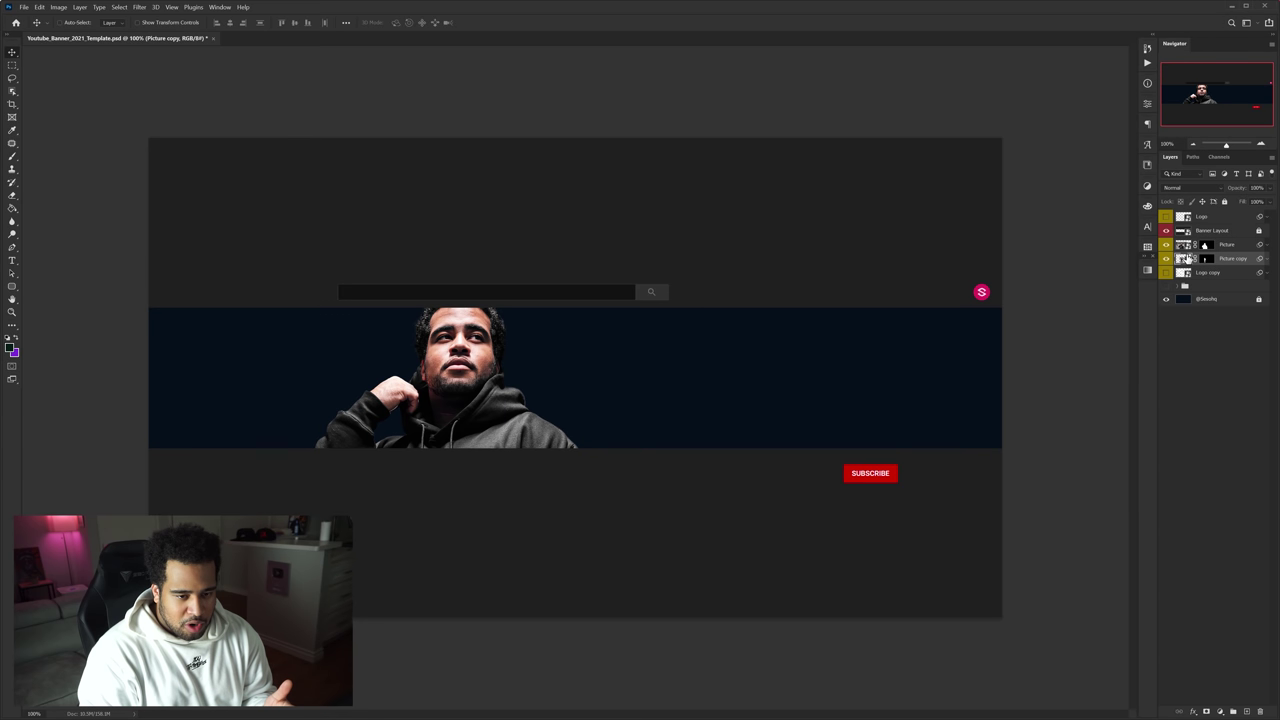
left_click(1167, 246)
left_click(1167, 246)
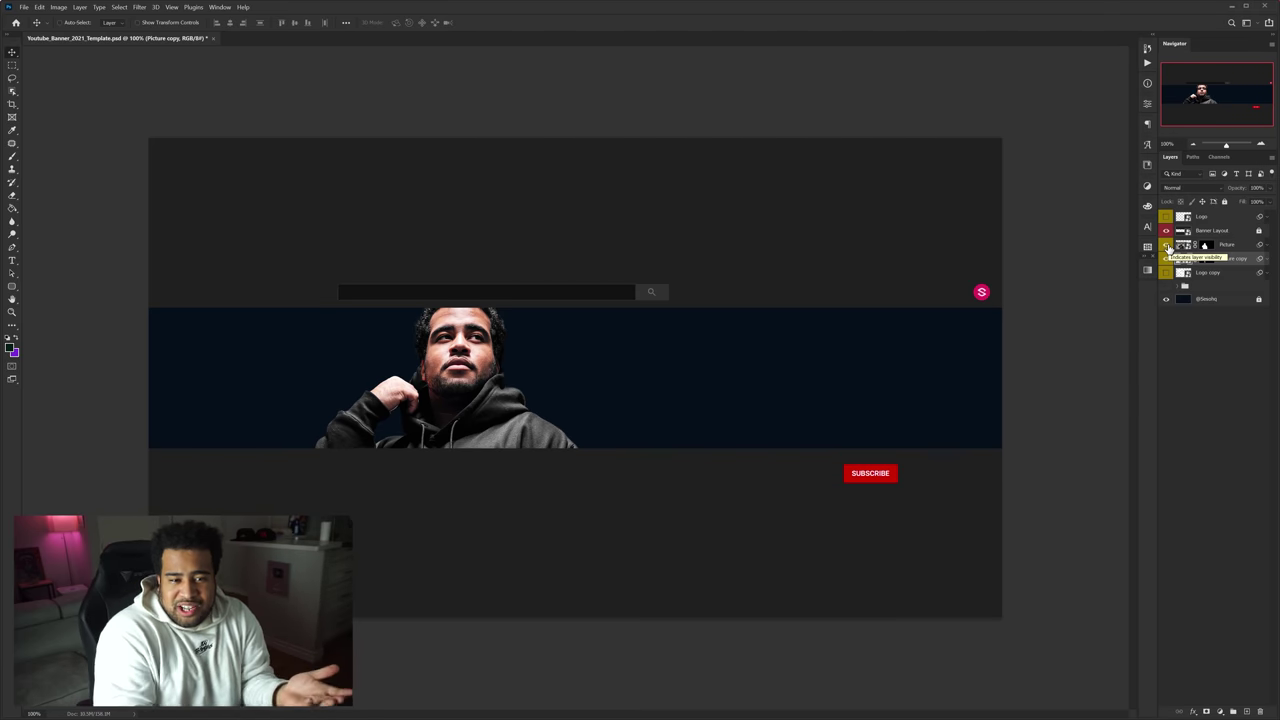
left_click(1166, 245)
left_click(1166, 258)
left_click(1166, 245)
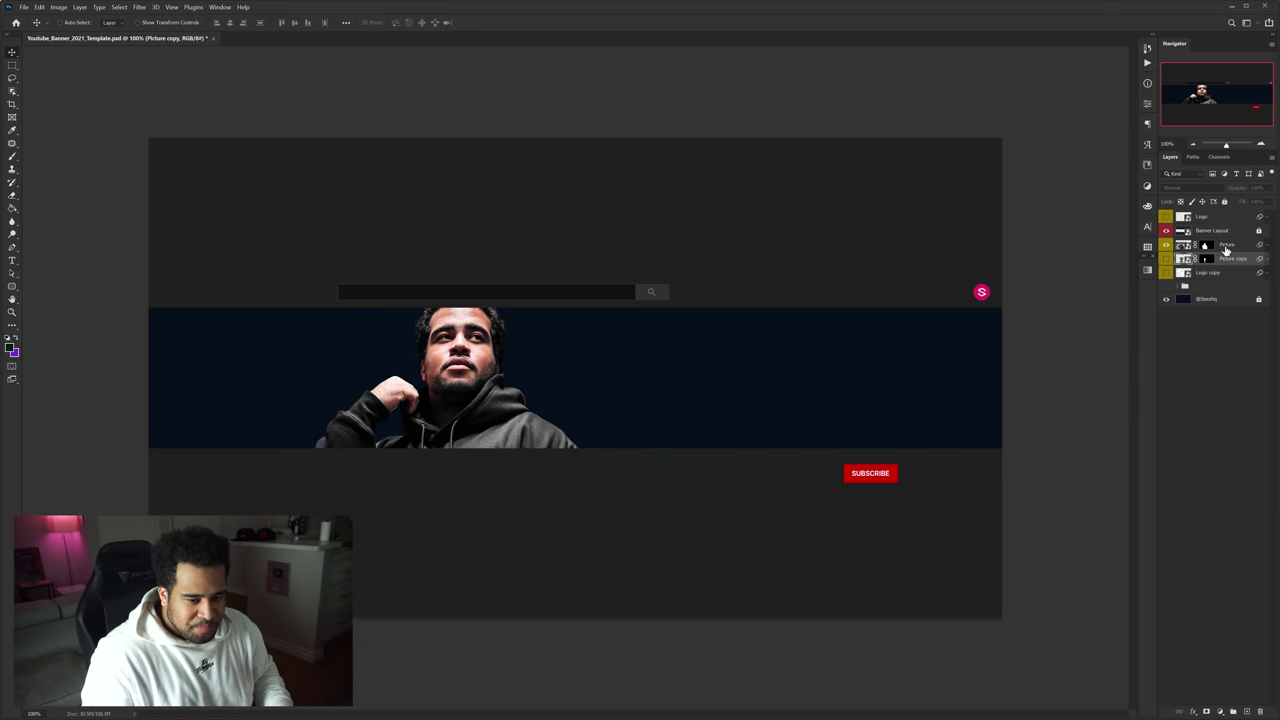
Step: Show the Logo copy and give it a Color Overlay in the profile icon's pink, da2a68
left_click(1227, 246)
scroll(487, 393, "up", 1)
left_click(1166, 272)
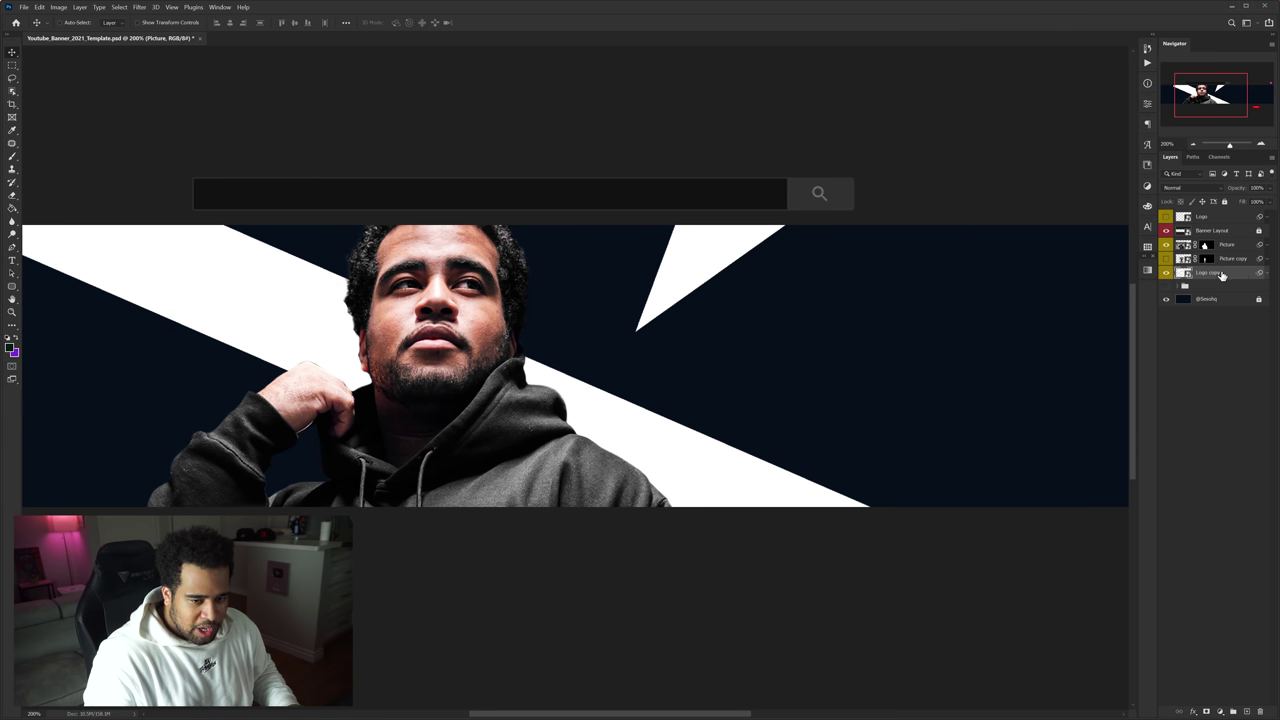
left_click(1243, 275)
left_click_drag(852, 334, 666, 323)
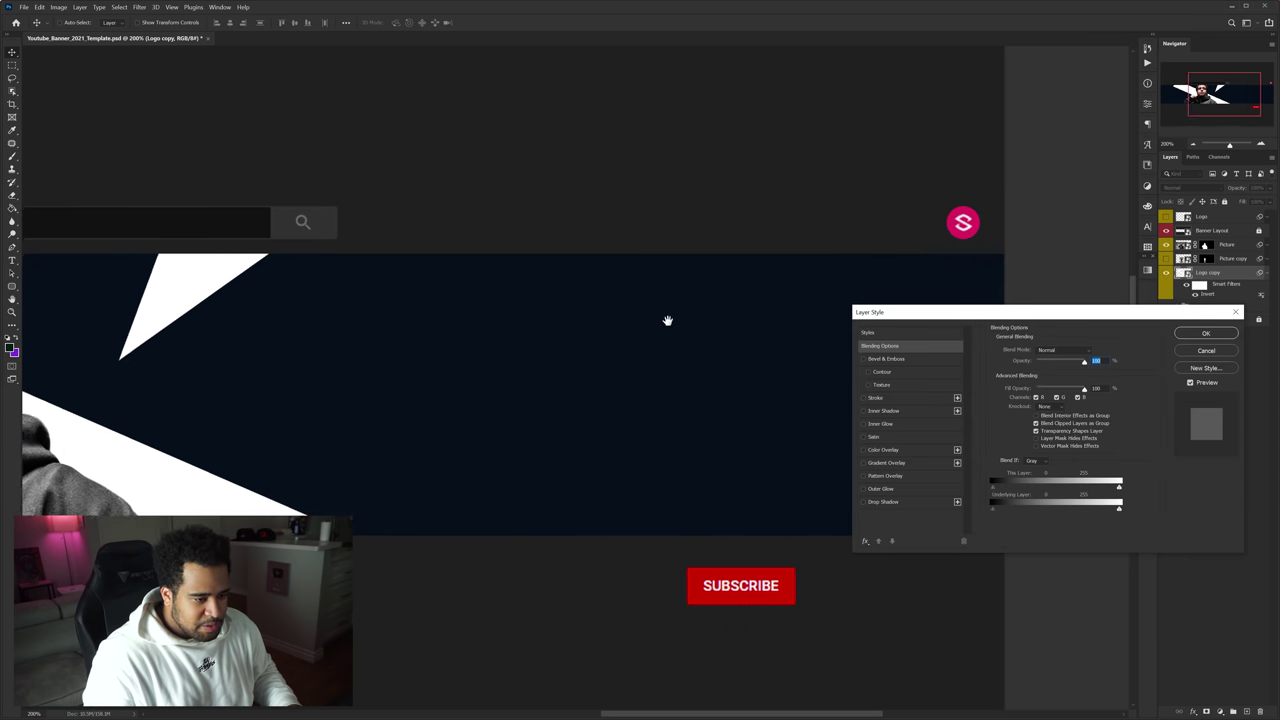
left_click(883, 449)
left_click(1094, 351)
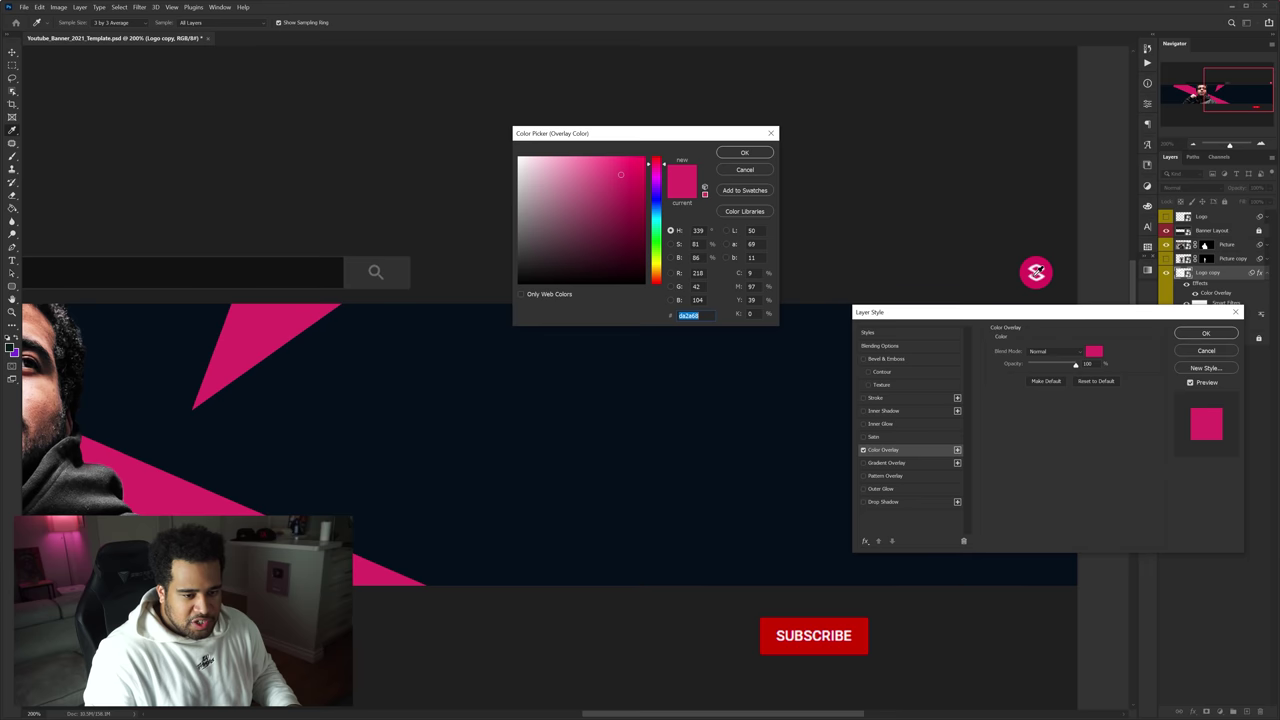
left_click(752, 160)
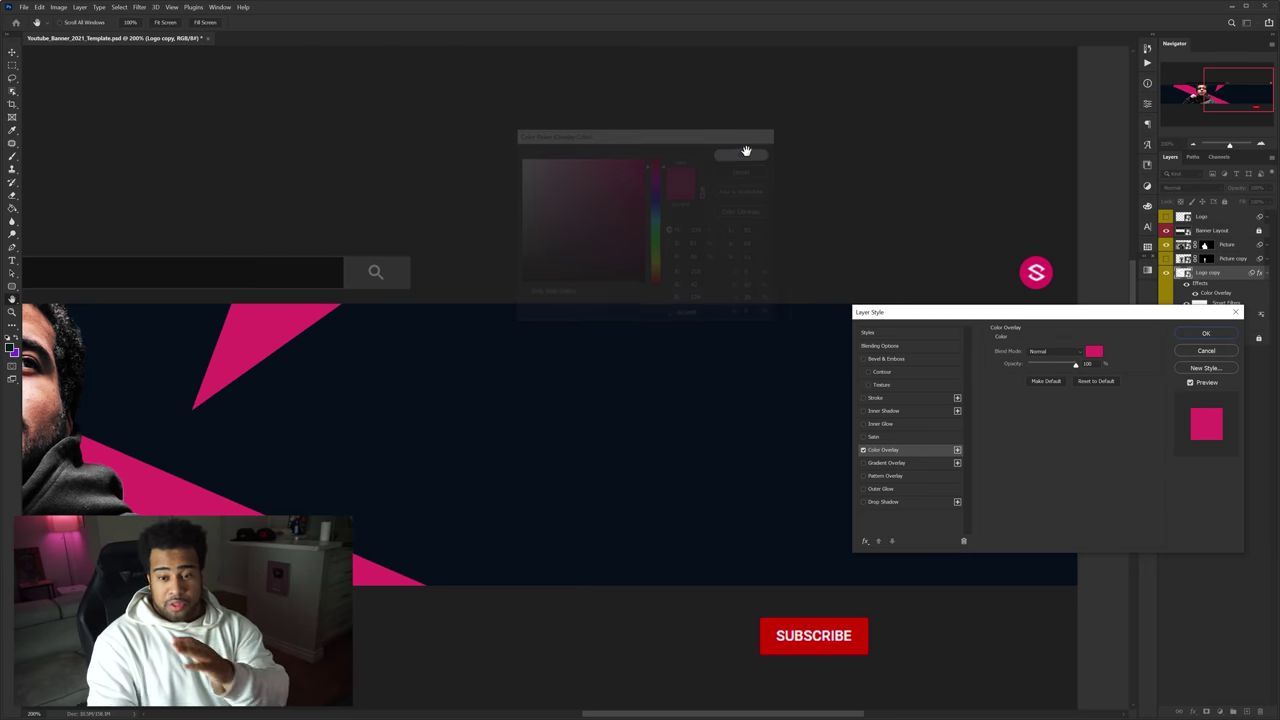
left_click(1206, 334)
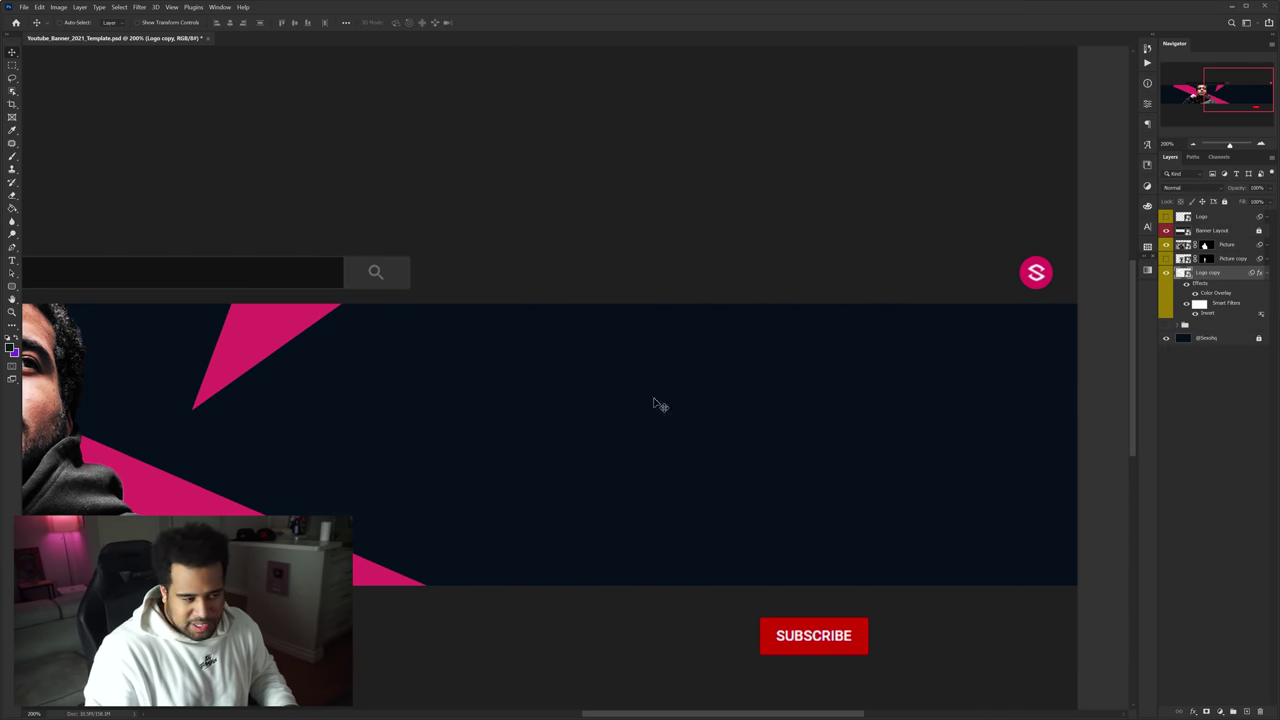
Step: Shift the pink Logo copy about 18 px to the left behind the portrait
left_click_drag(610, 405, 829, 401)
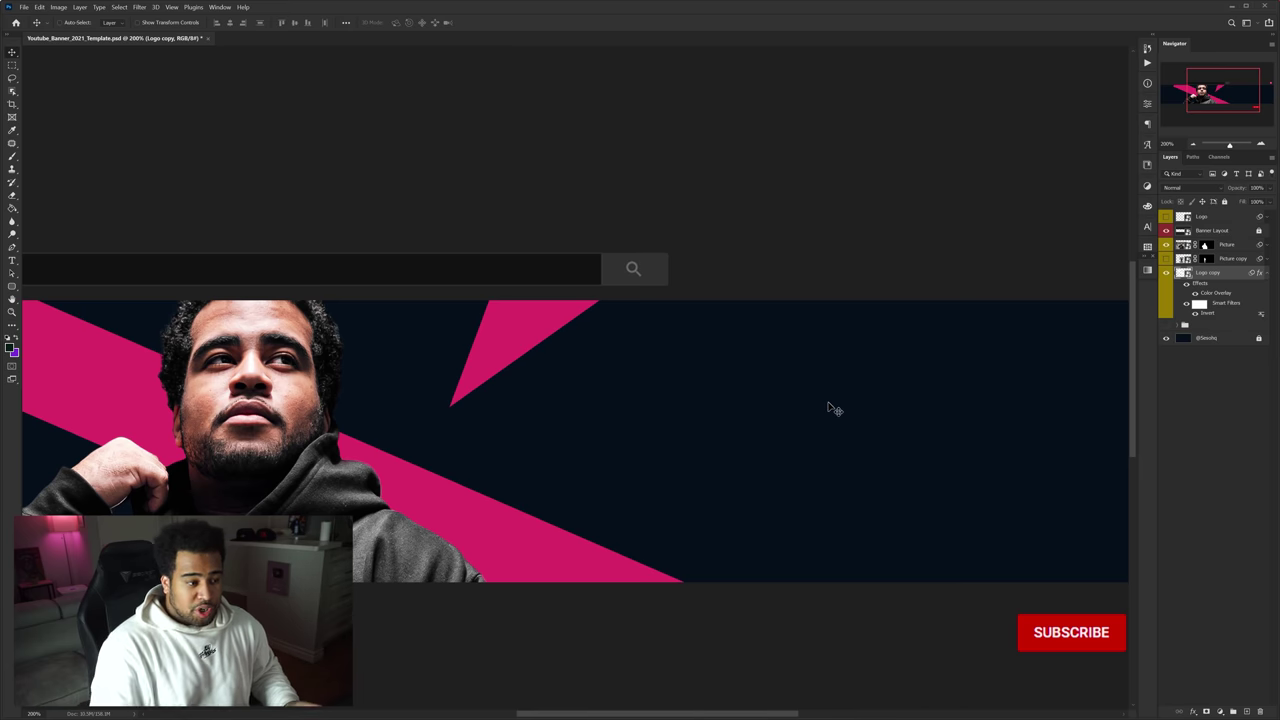
key("ctrl+minus")
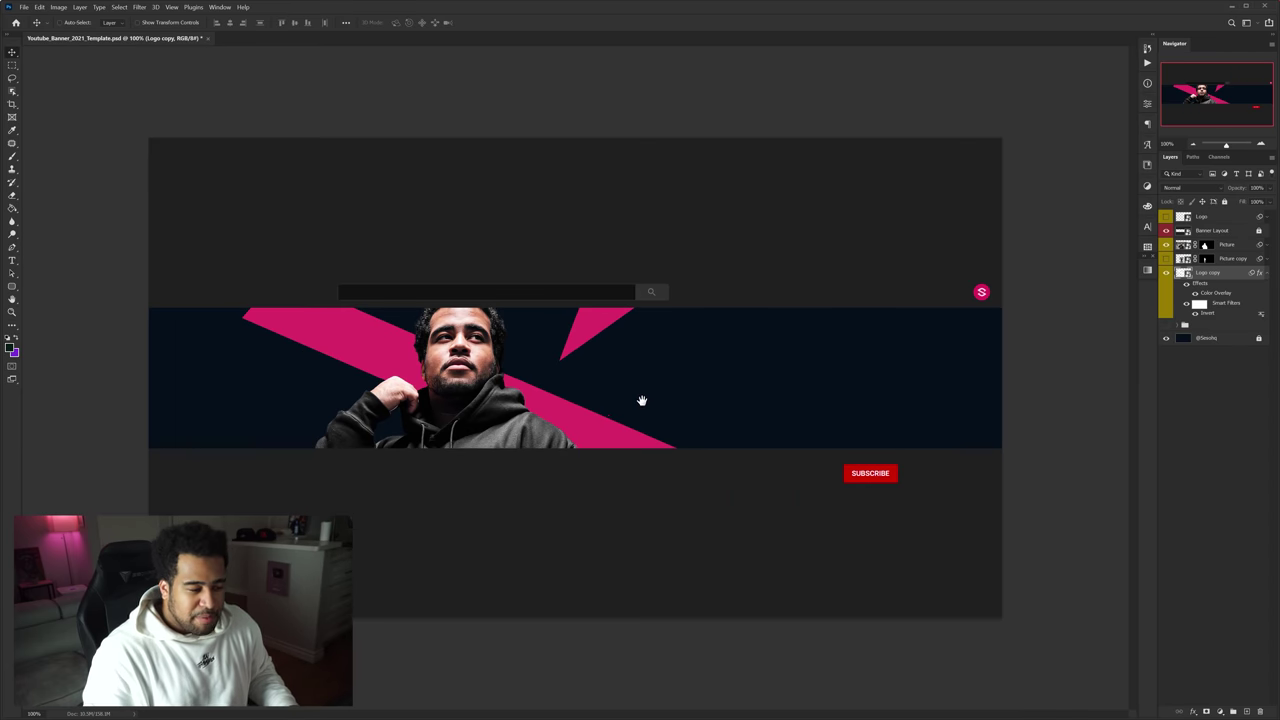
left_click_drag(592, 427, 588, 426)
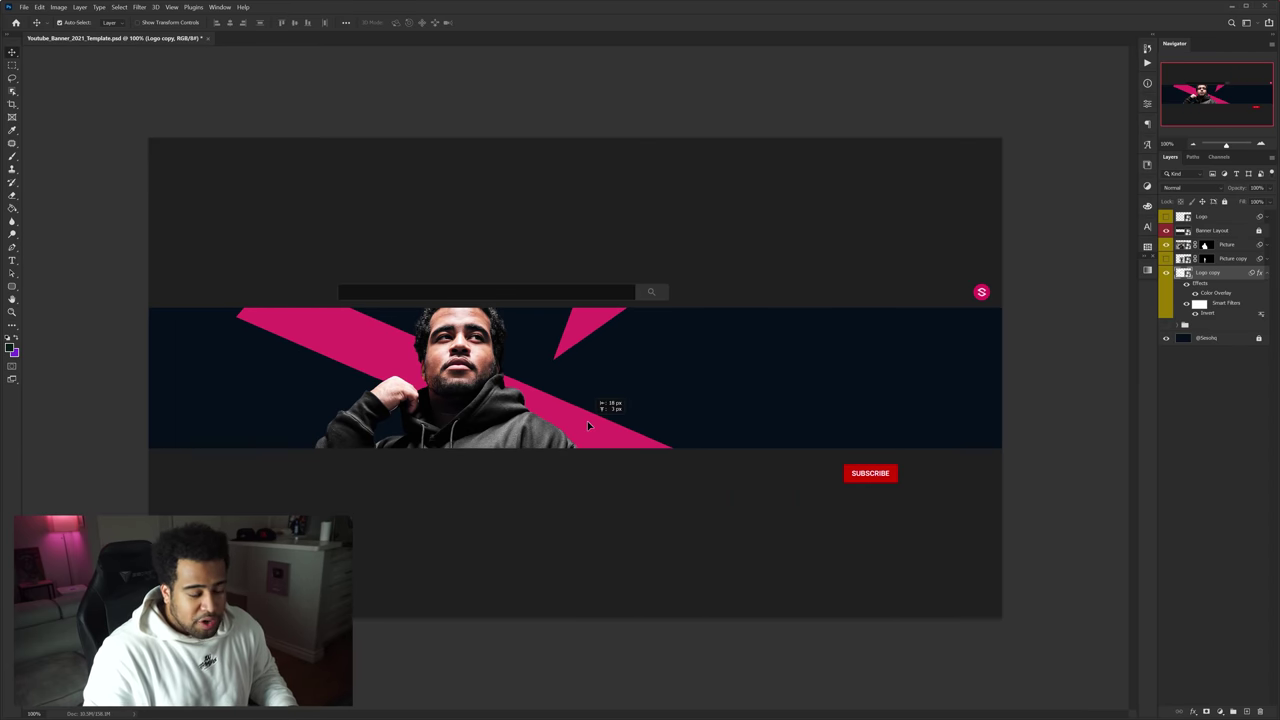
Step: Hide the Logo copy and add the text SESO in the banner strip to the right of the portrait
left_click(1167, 273)
key("t")
left_click(645, 386)
type("SESO")
key("ctrl+Return")
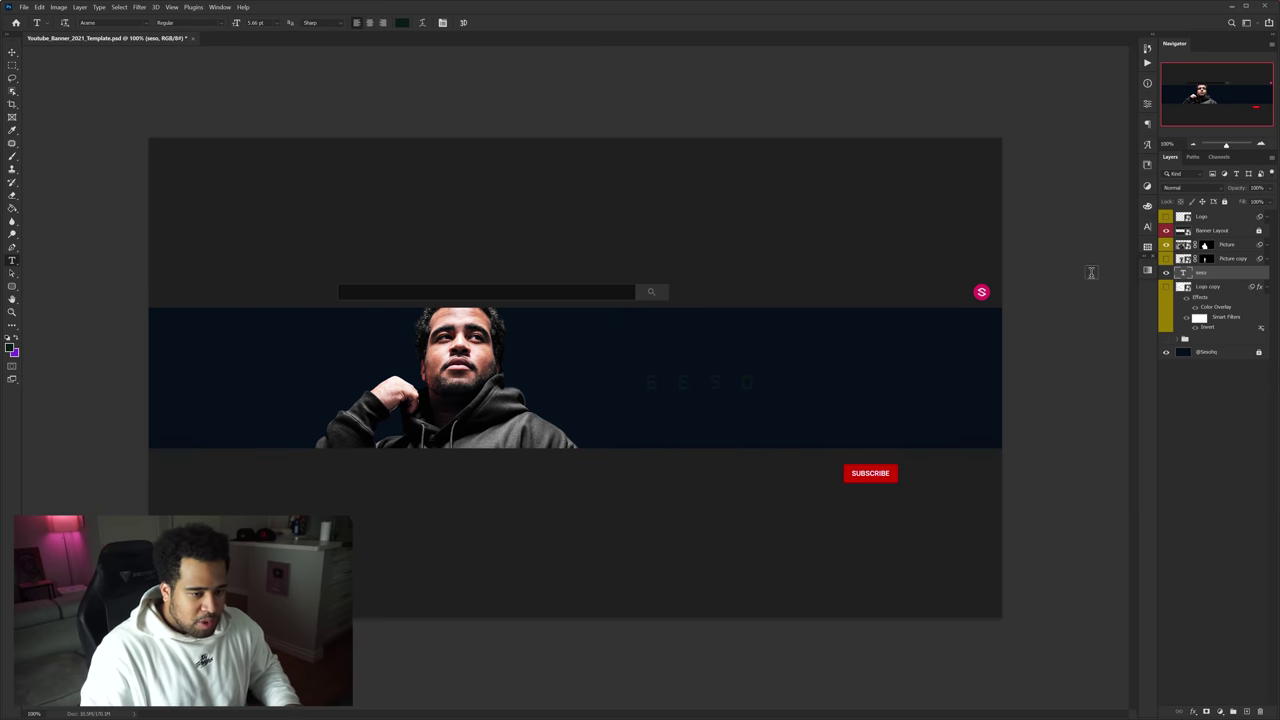
Step: Set the SESO text's tracking to 0 and its colour to bright mint green
left_click(1148, 228)
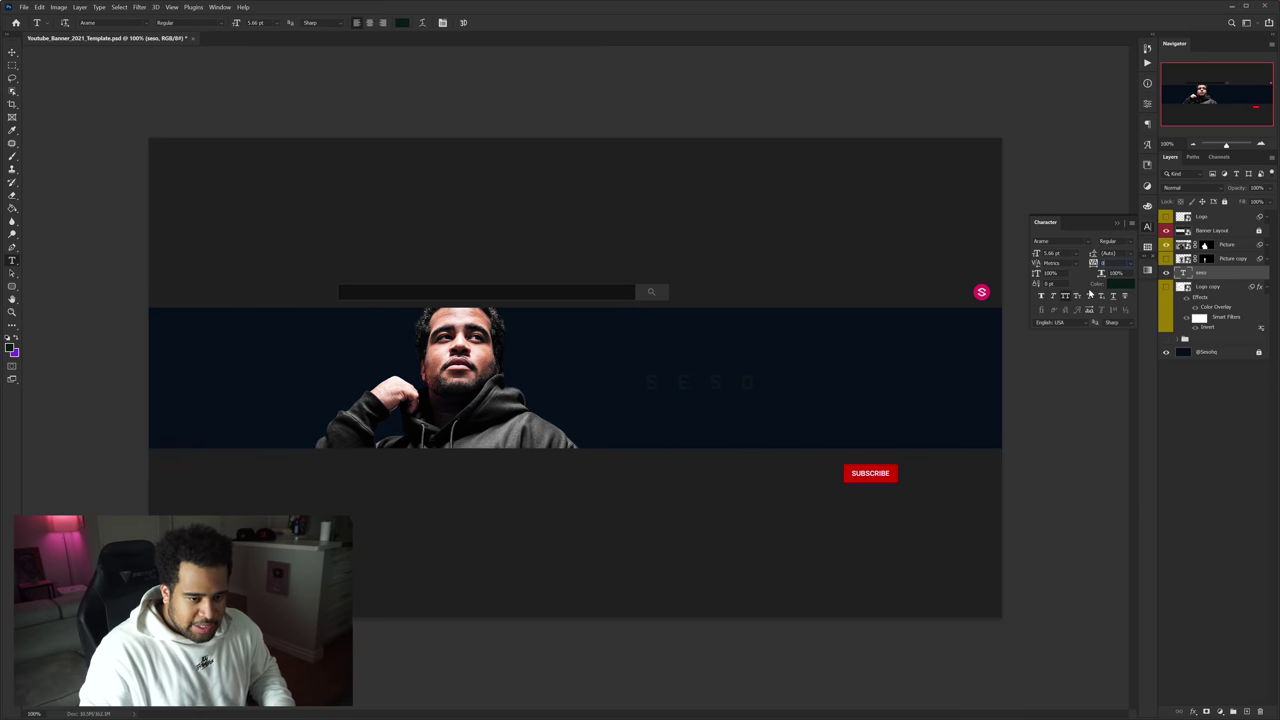
left_click(1120, 284)
left_click(616, 170)
left_click(741, 154)
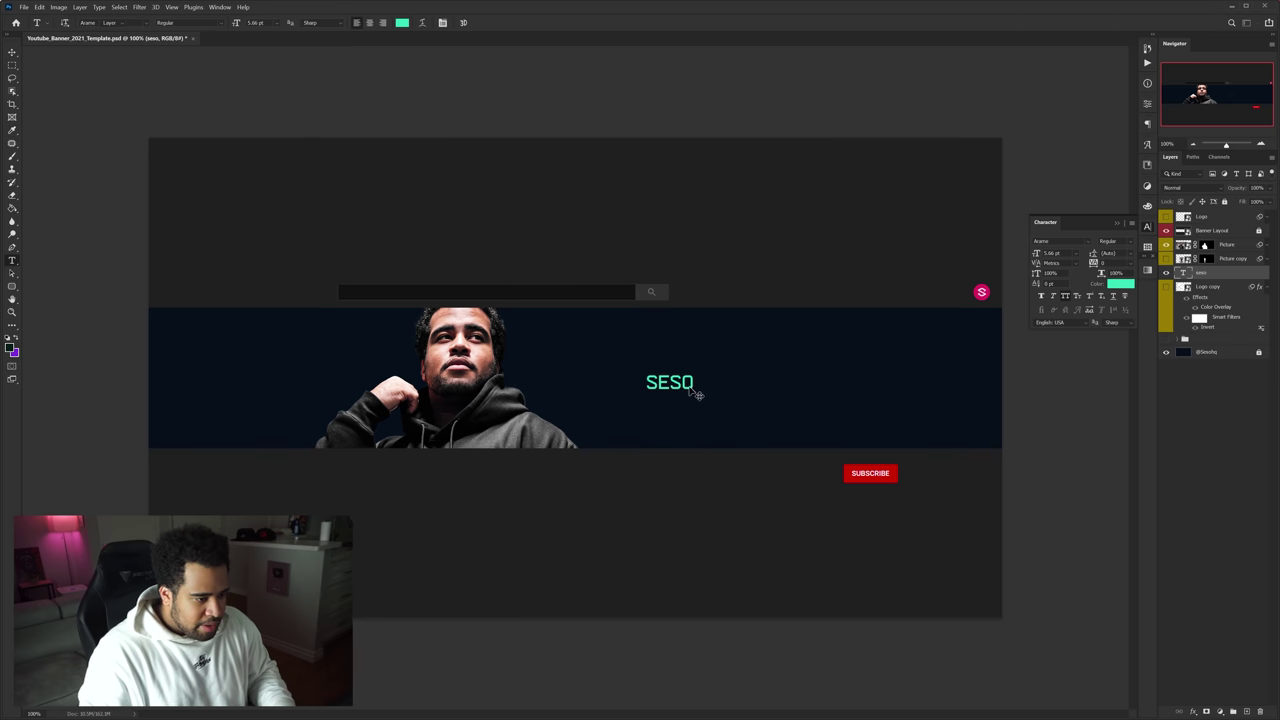
Step: Enlarge the SESO text, rotate it diagonally and position it as an oversized graphic behind the portrait
key("ctrl+t")
left_click_drag(697, 394, 829, 203)
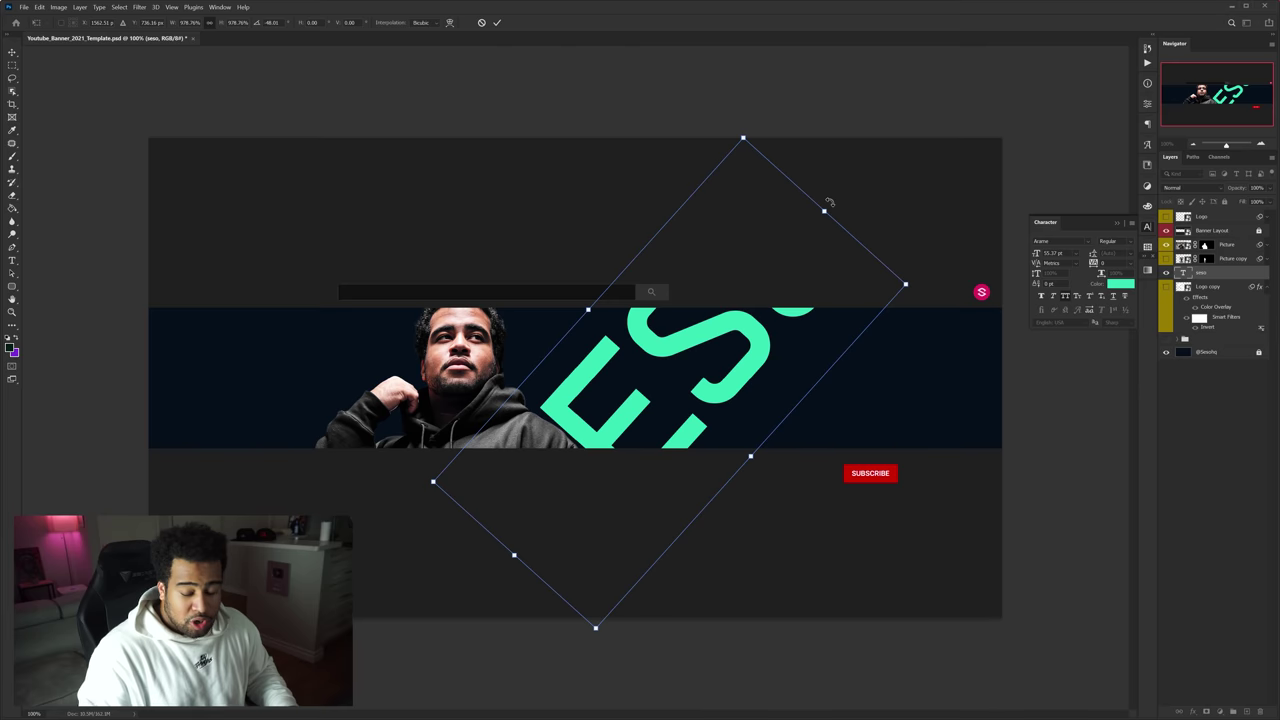
left_click_drag(774, 463, 681, 519)
left_click_drag(573, 455, 495, 417)
key("Return")
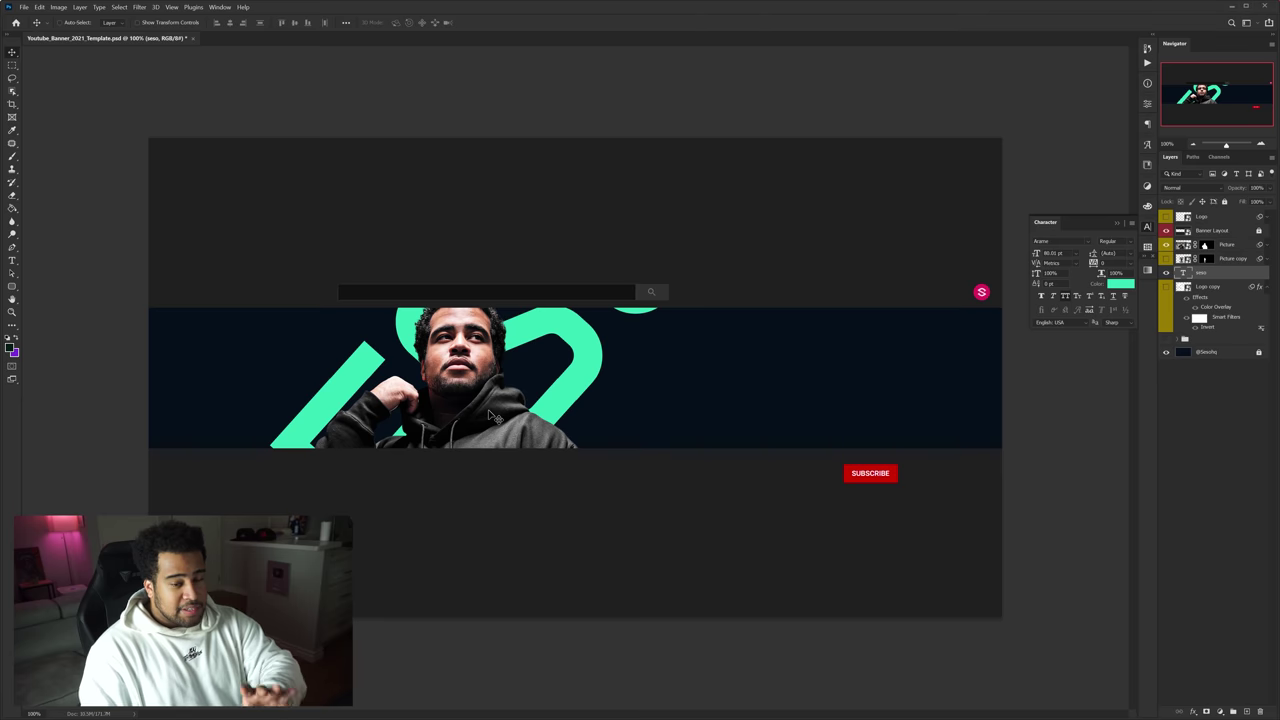
Step: Delete the oversized SESO text layer and show the pink Logo copy again
key("Delete")
left_click(1166, 273)
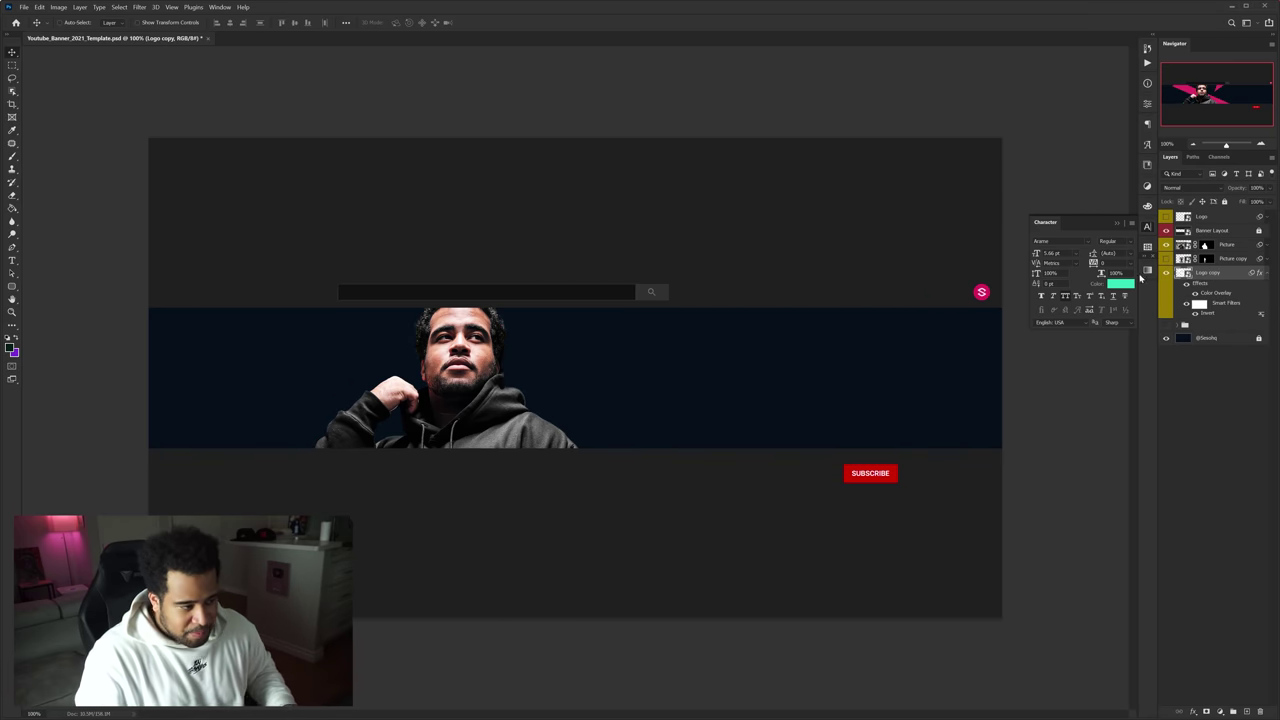
key("ctrl+z")
Step: Duplicate the Logo layer beneath Logo copy and place it as a small white logo left of the portrait
left_click(1194, 218)
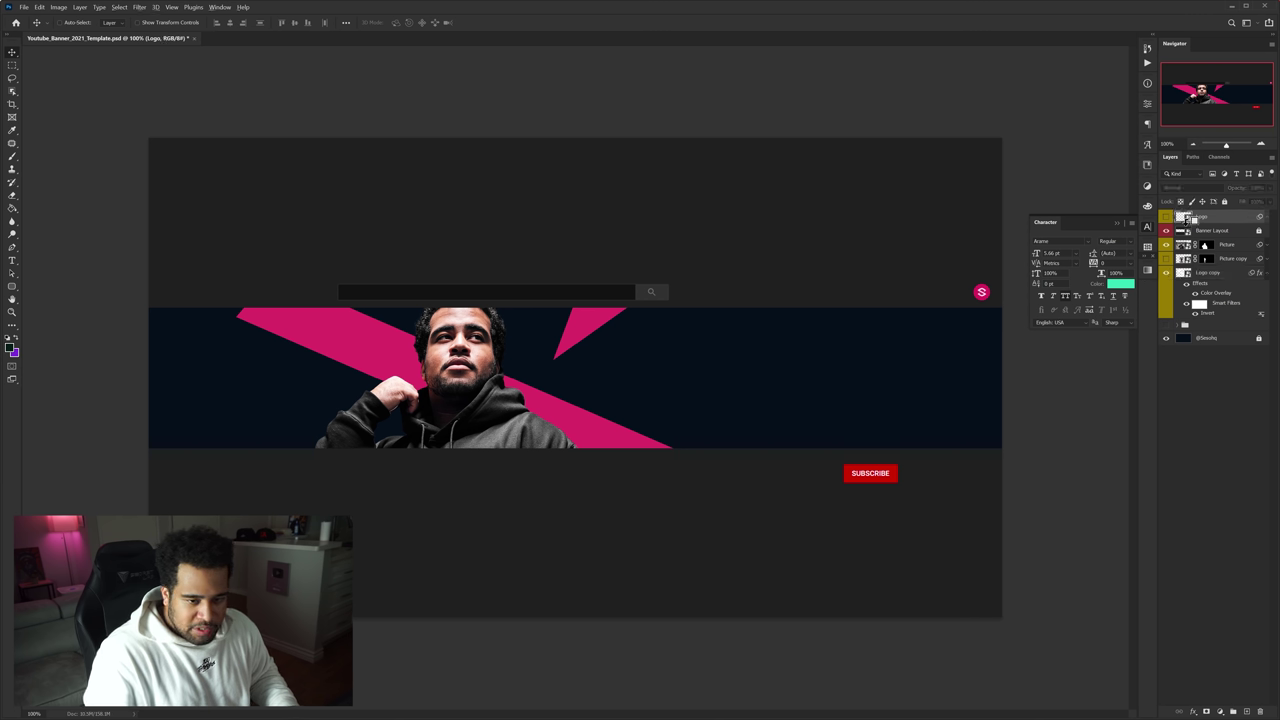
left_click_drag(1228, 222, 1213, 320, "alt")
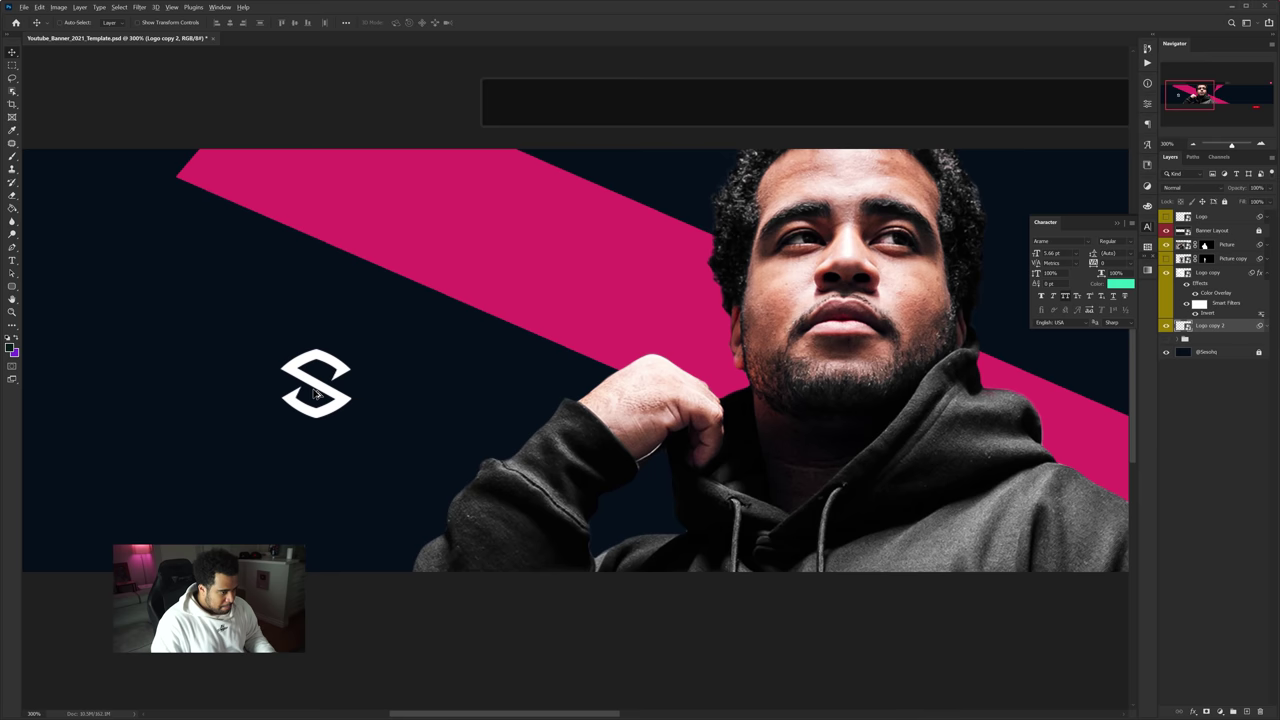
scroll(315, 393, "down", 2)
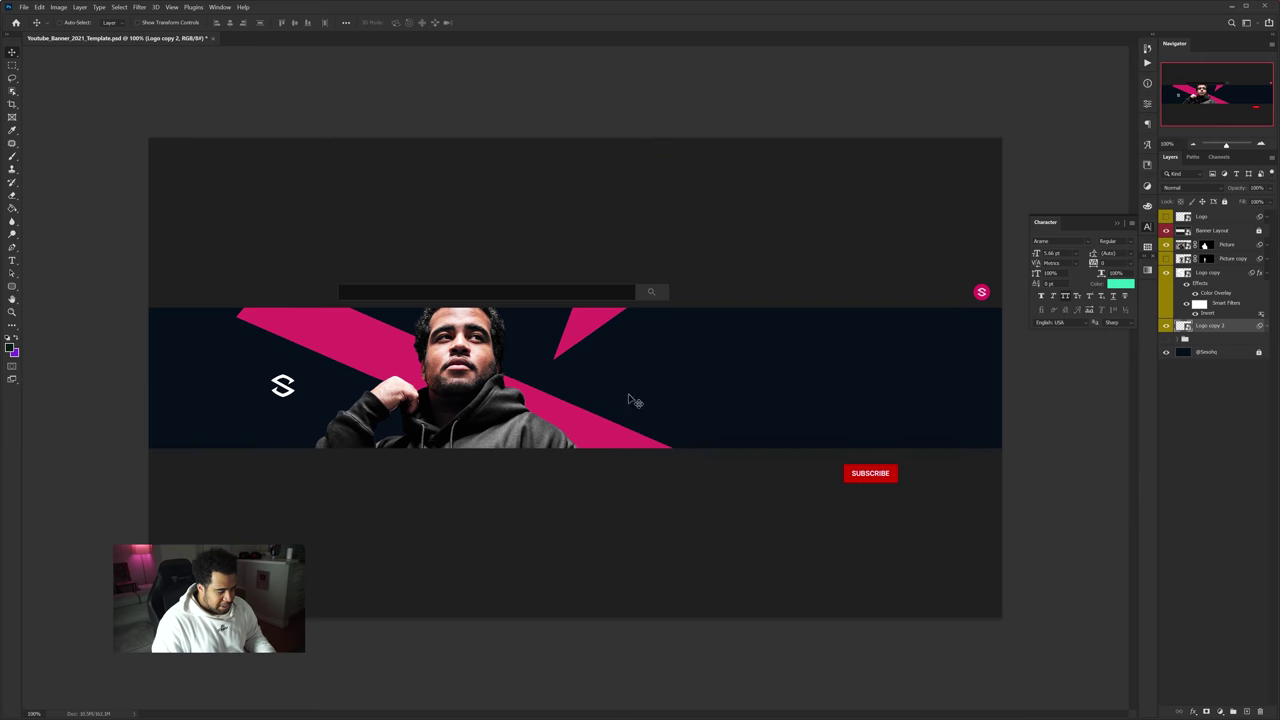
Step: Add the text sesohq in the banner strip to the right of the portrait
key("t")
left_click(632, 380)
type("sesohq")
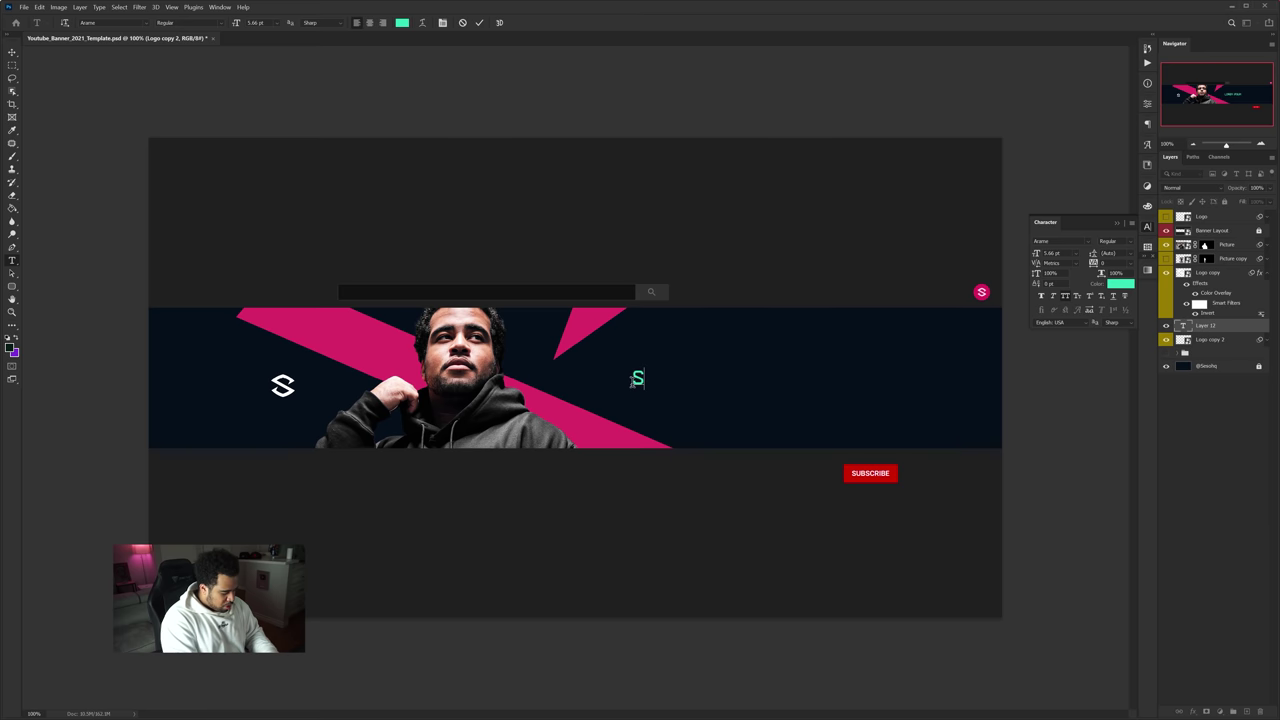
key("ctrl+Return")
Step: Set the sesohq text's font to Akira Expanded and its colour to white
left_click(1089, 242)
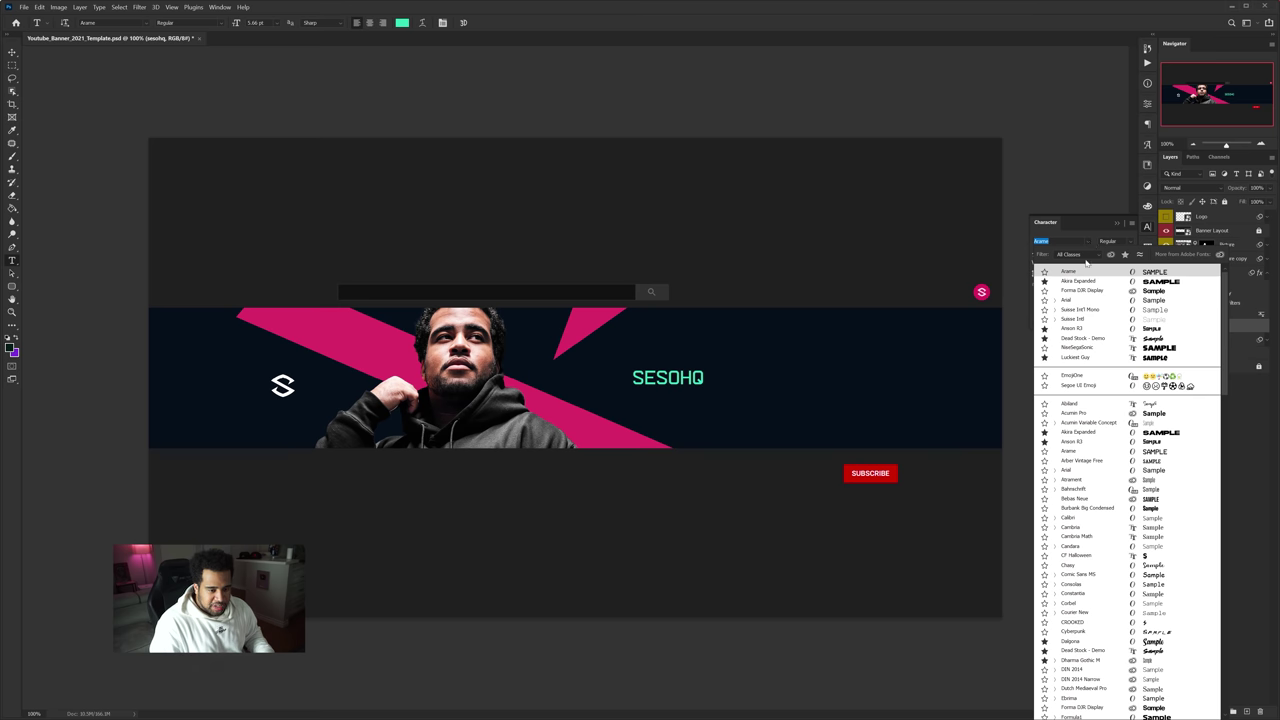
left_click(1078, 283)
left_click(1118, 284)
left_click_drag(530, 165, 480, 151)
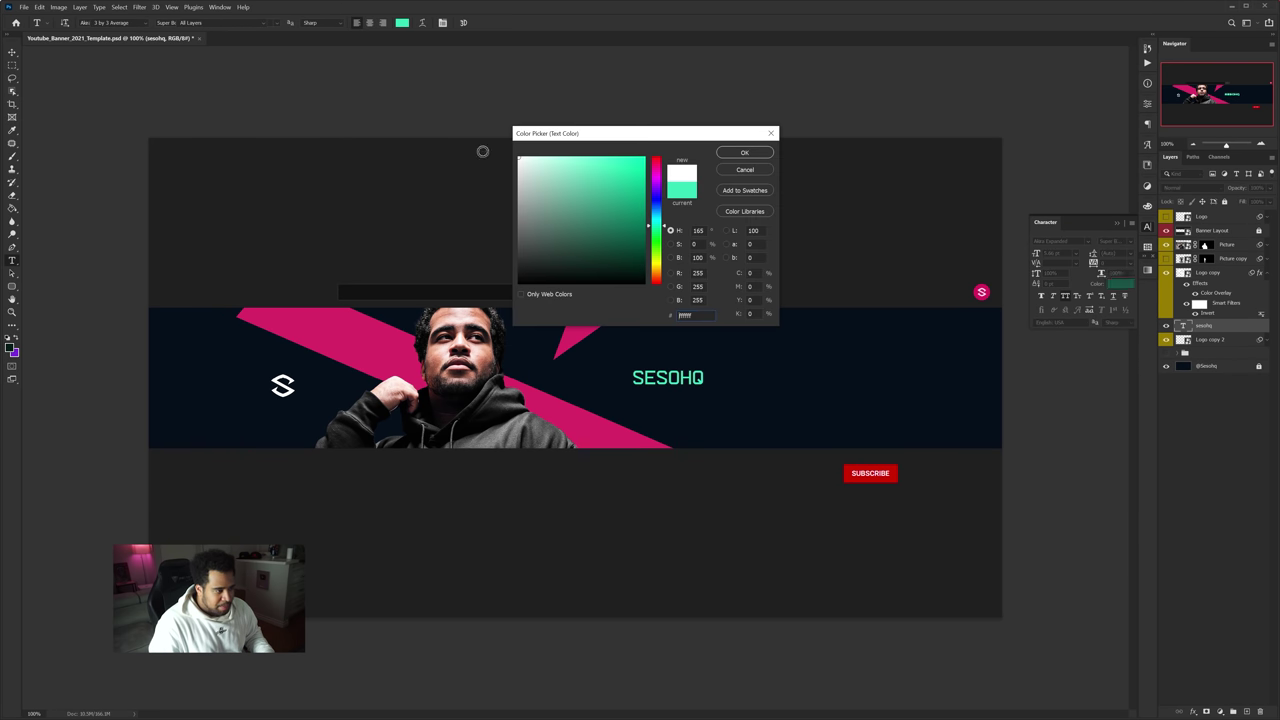
left_click(744, 152)
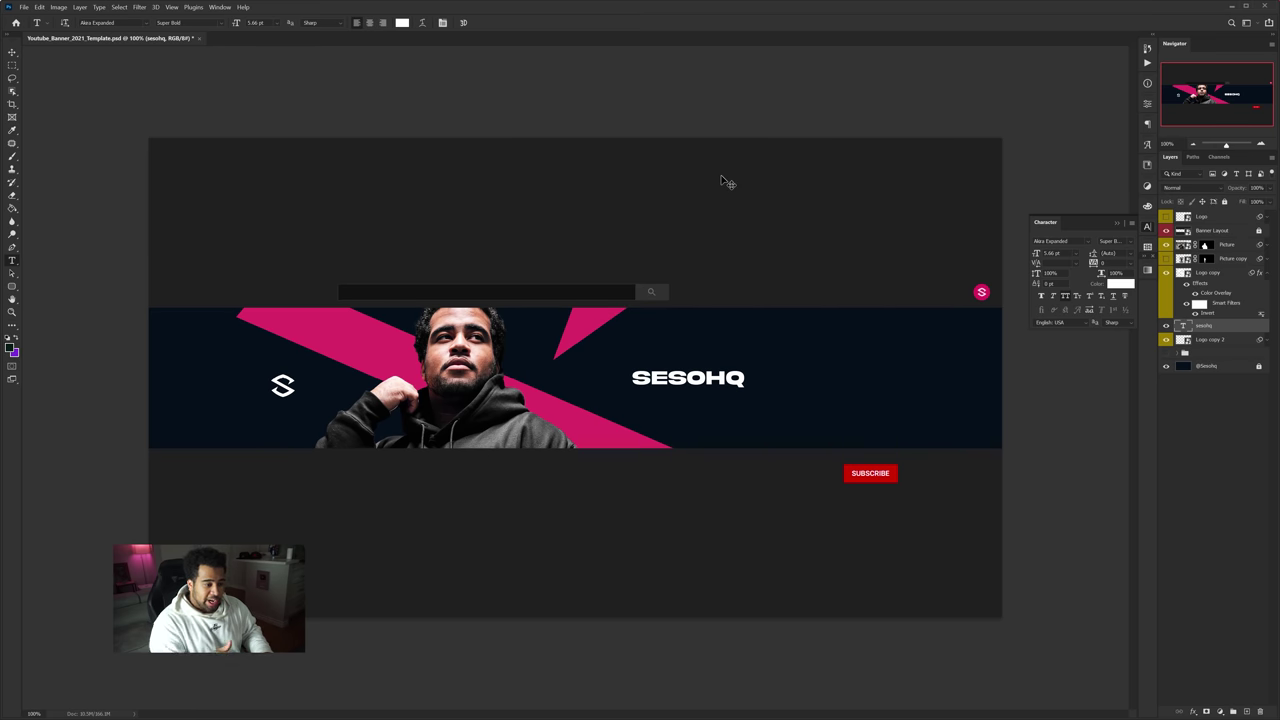
Step: Show the guides and enlarge the sesohq text to 11.49 pt, fitting it between the central and right-hand safe-area guides
key("ctrl+semicolon")
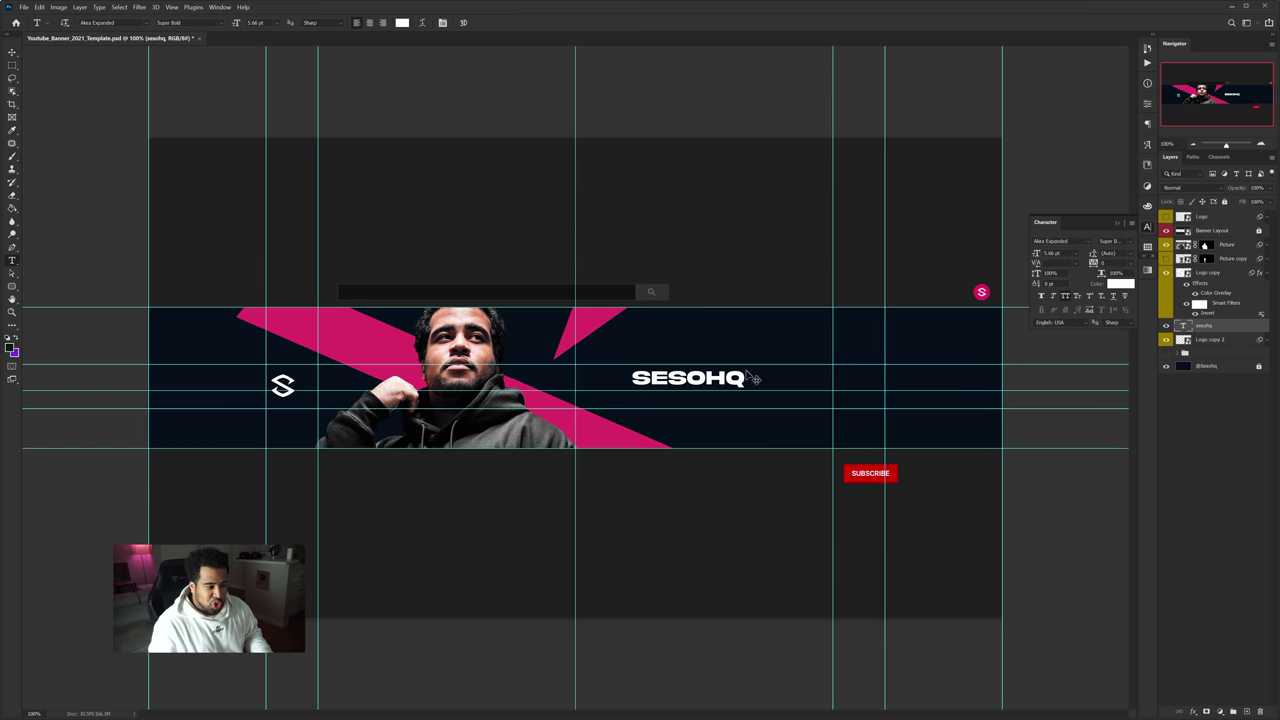
key("ctrl+t")
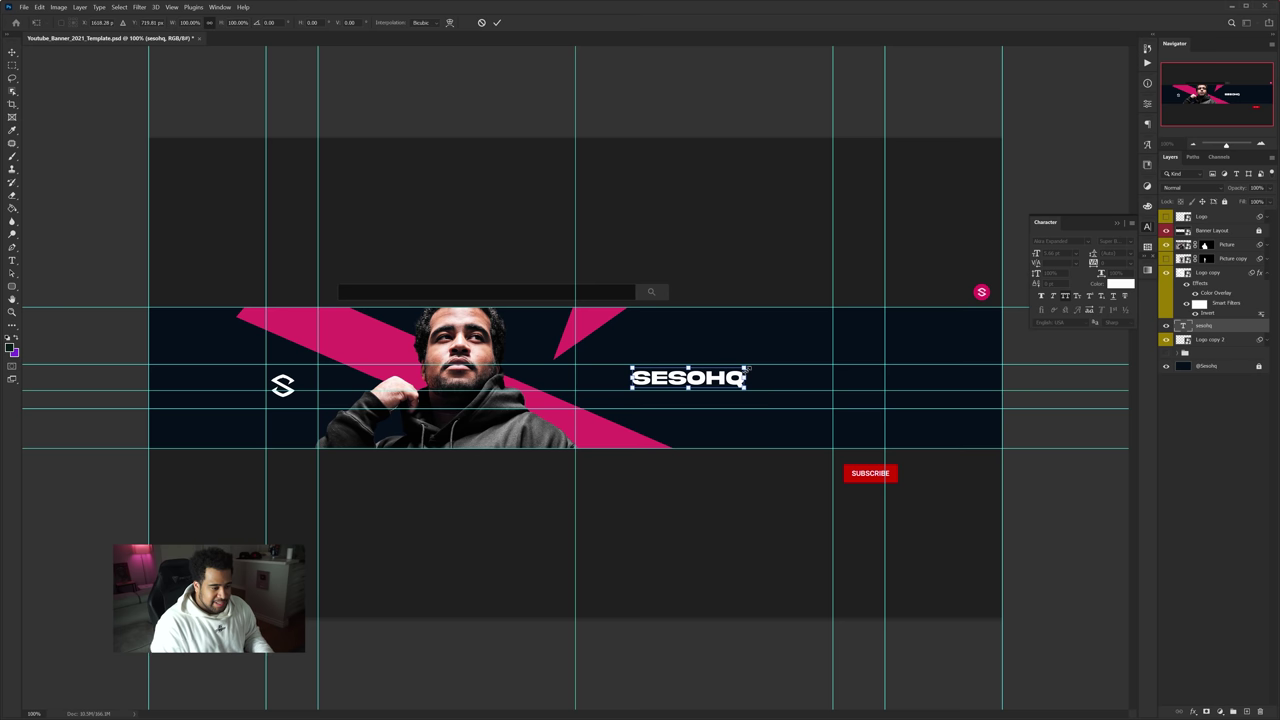
left_click_drag(745, 378, 802, 378)
left_click_drag(769, 376, 777, 376)
key("Return")
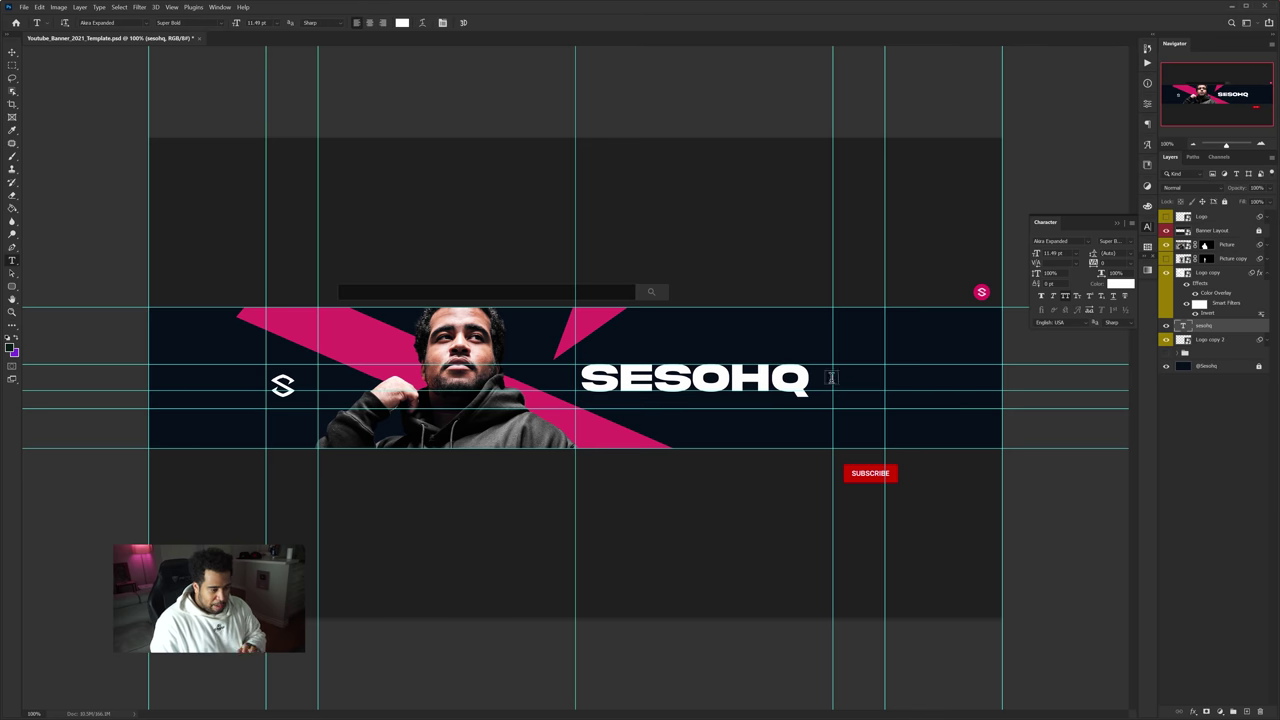
Step: Commit the sesohq text and nudge it slightly right within the banner strip
key("Return")
scroll(780, 388, "up", 1)
left_click_drag(688, 377, 702, 377)
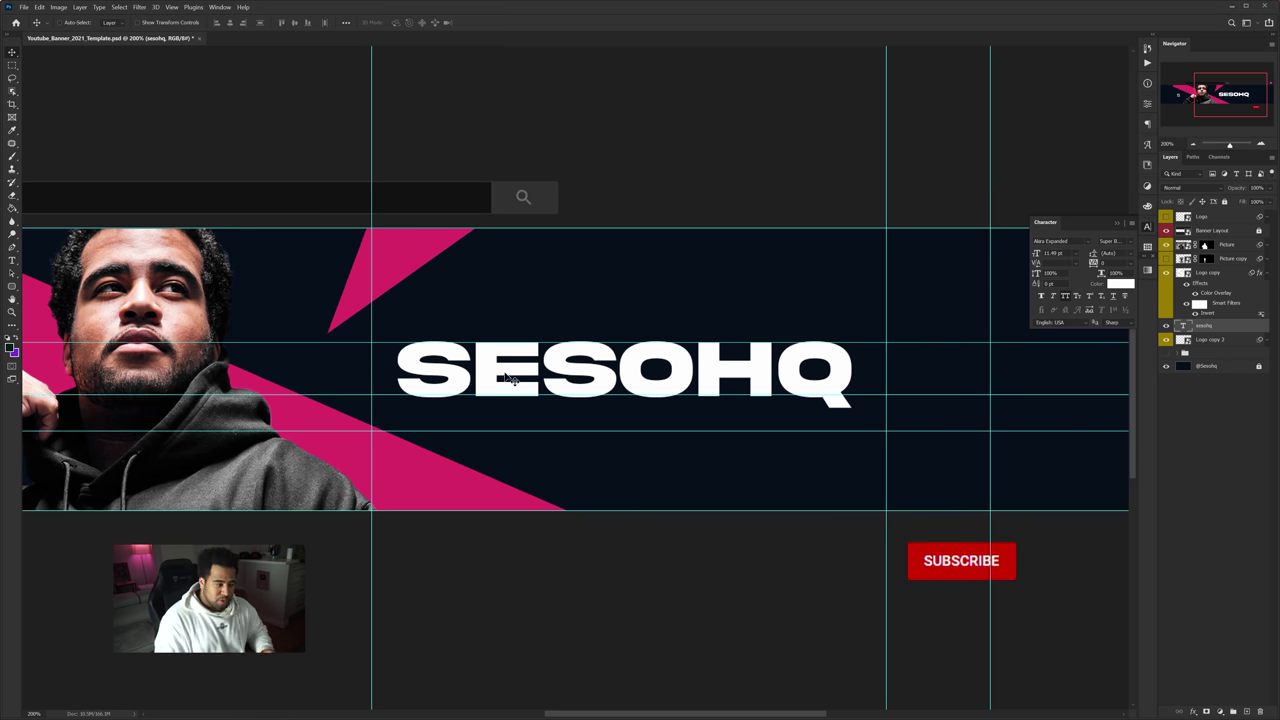
Step: Try enlarging the sesohq text beyond the central safe-area guide and repositioning it over the banner strip
key("ctrl+t")
left_click_drag(392, 333, 263, 281)
key("Return")
key("ctrl+0")
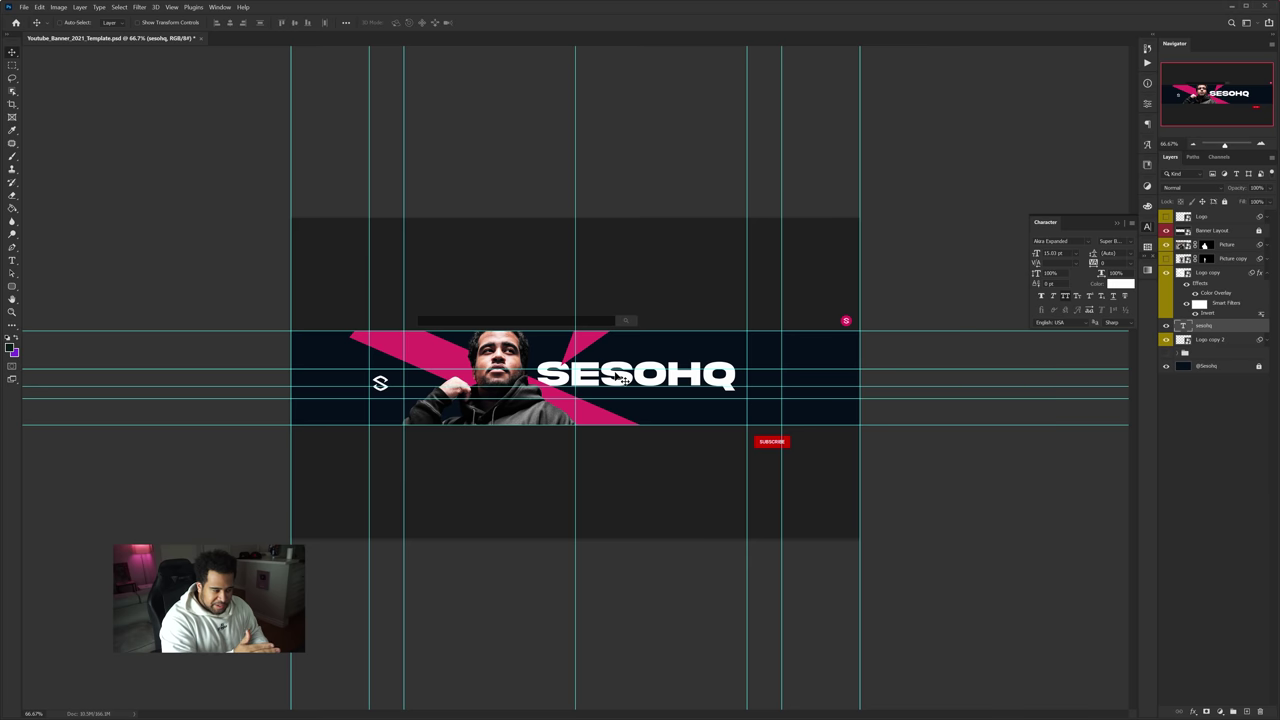
left_click_drag(622, 378, 670, 380)
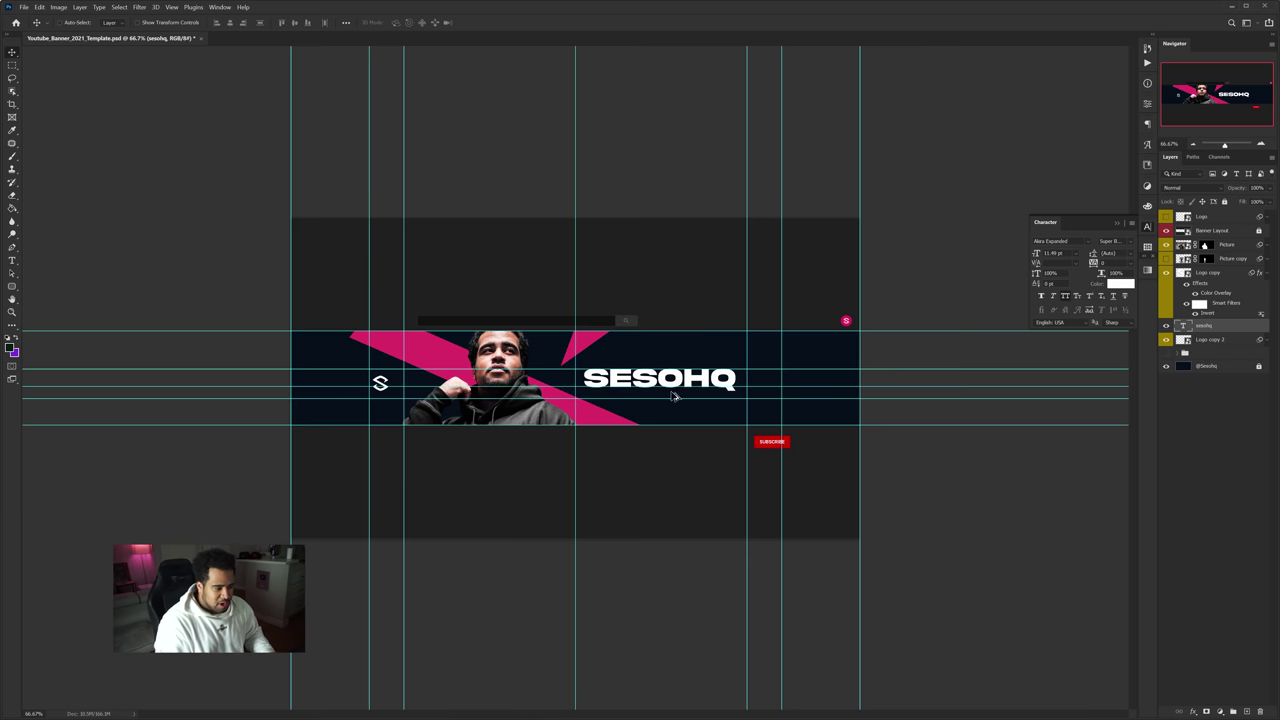
key("ctrl+1")
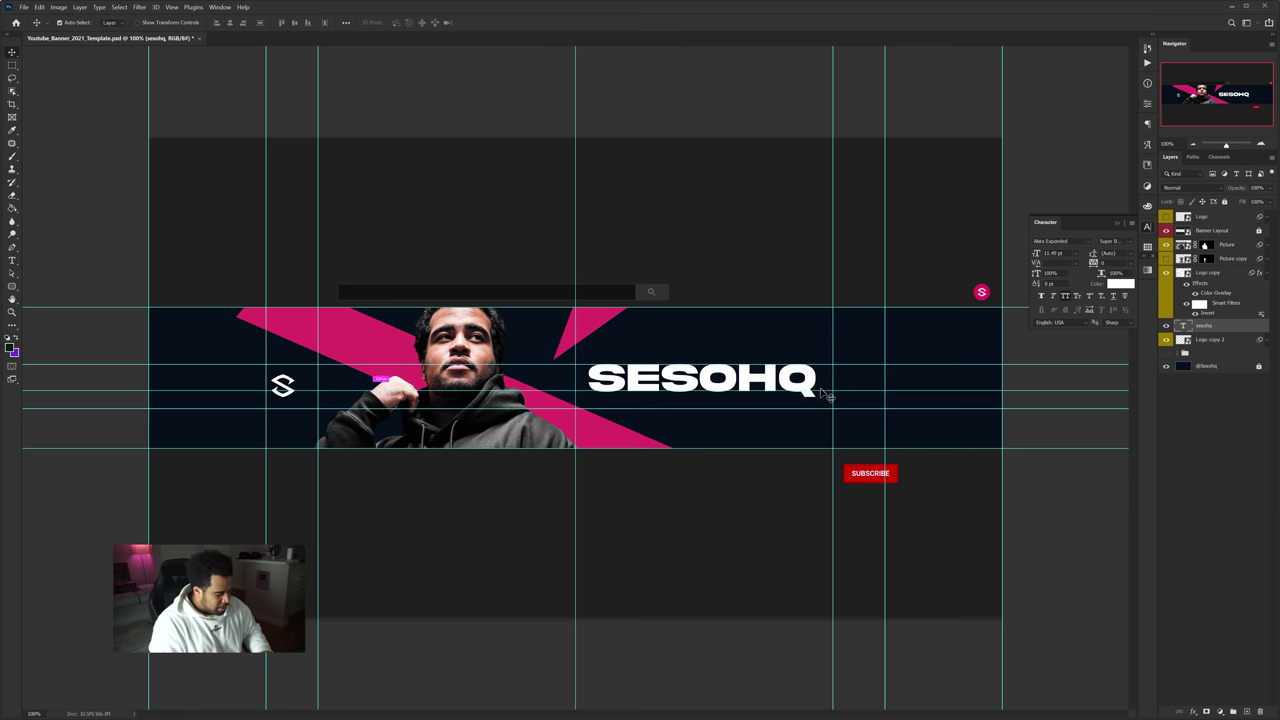
Step: Duplicate the sesohq text, change the copy to sesohq.com and reduce it to 1.56 pt beneath the left end of the channel name
scroll(788, 392, "up", 1)
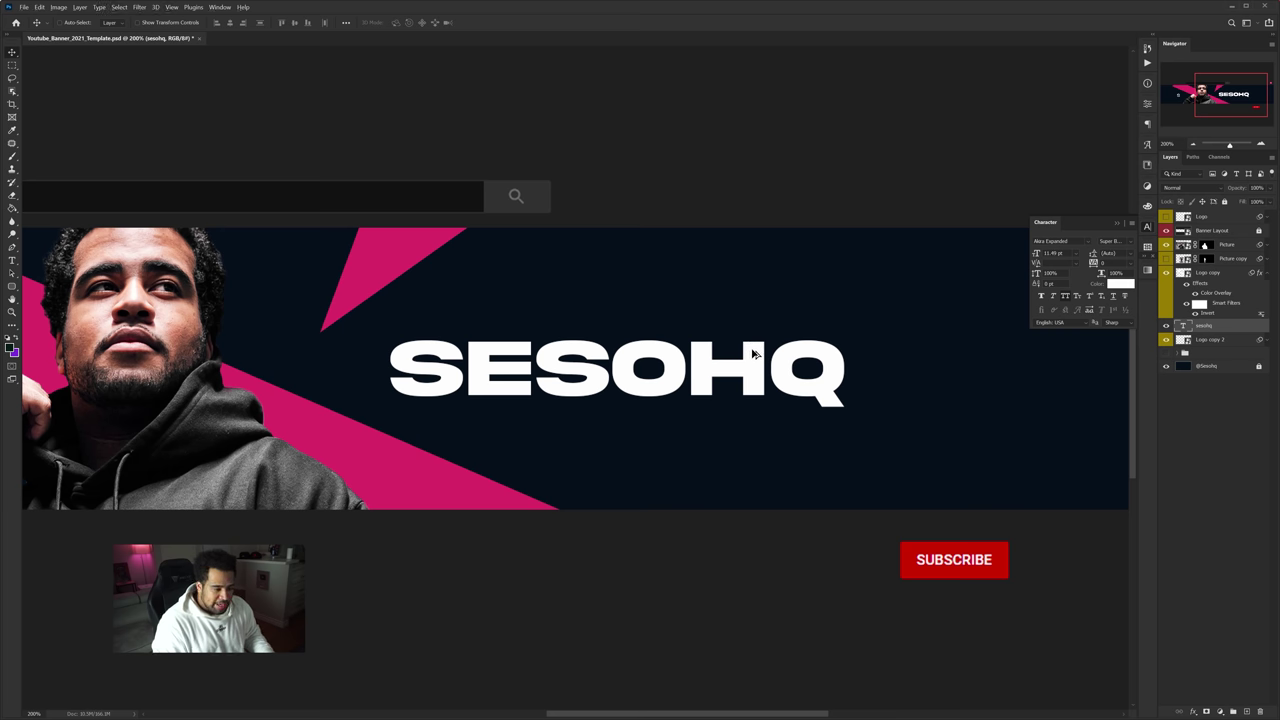
left_click_drag(753, 353, 750, 424)
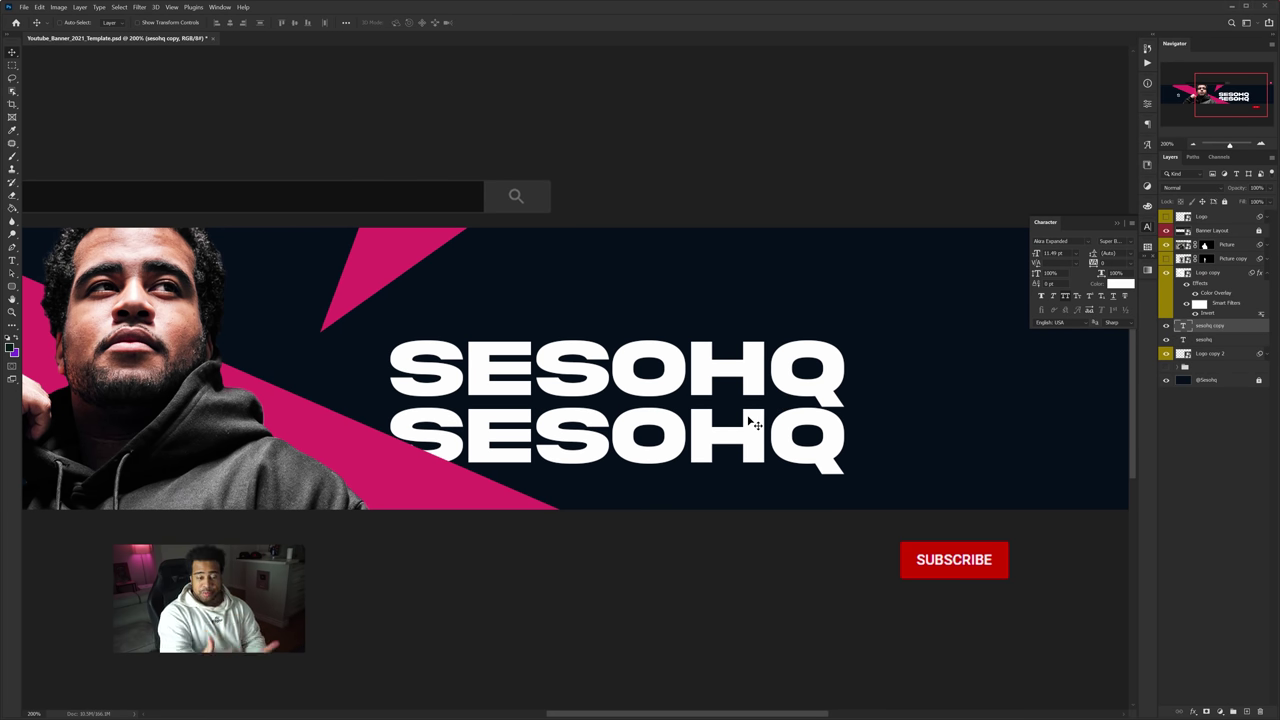
double_click(749, 428)
type("SES")
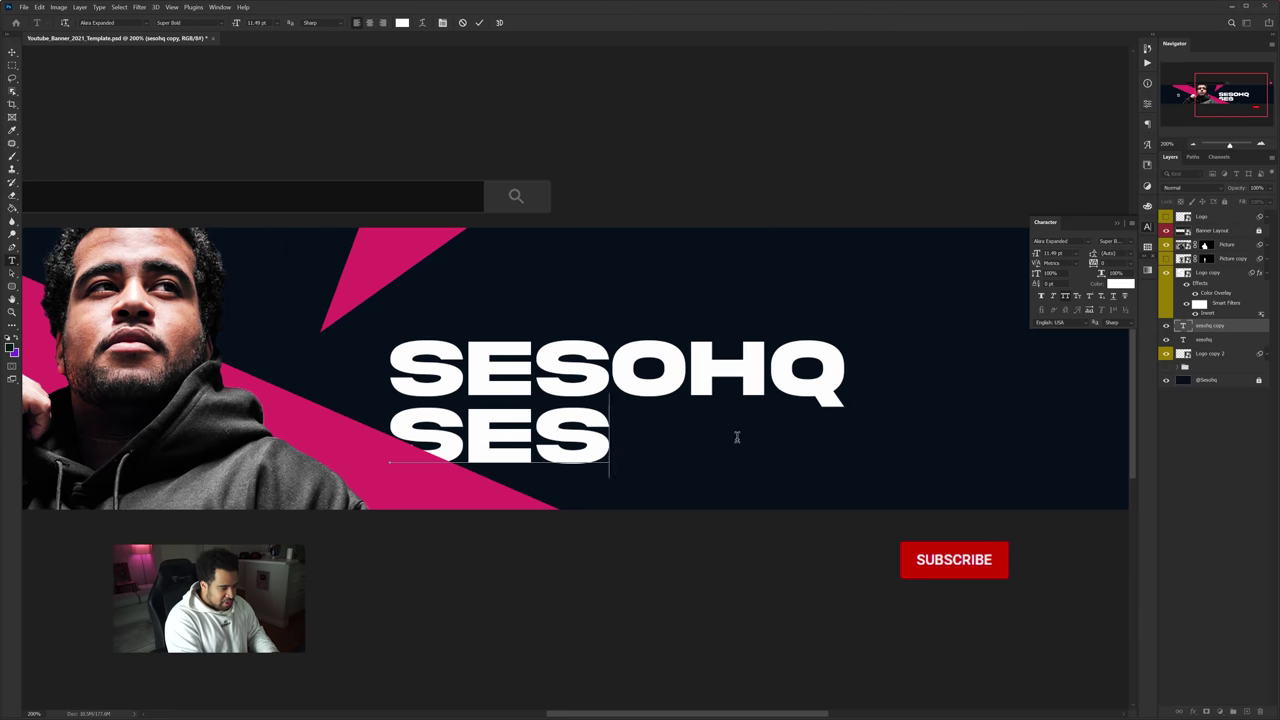
type("OHQ.cm")
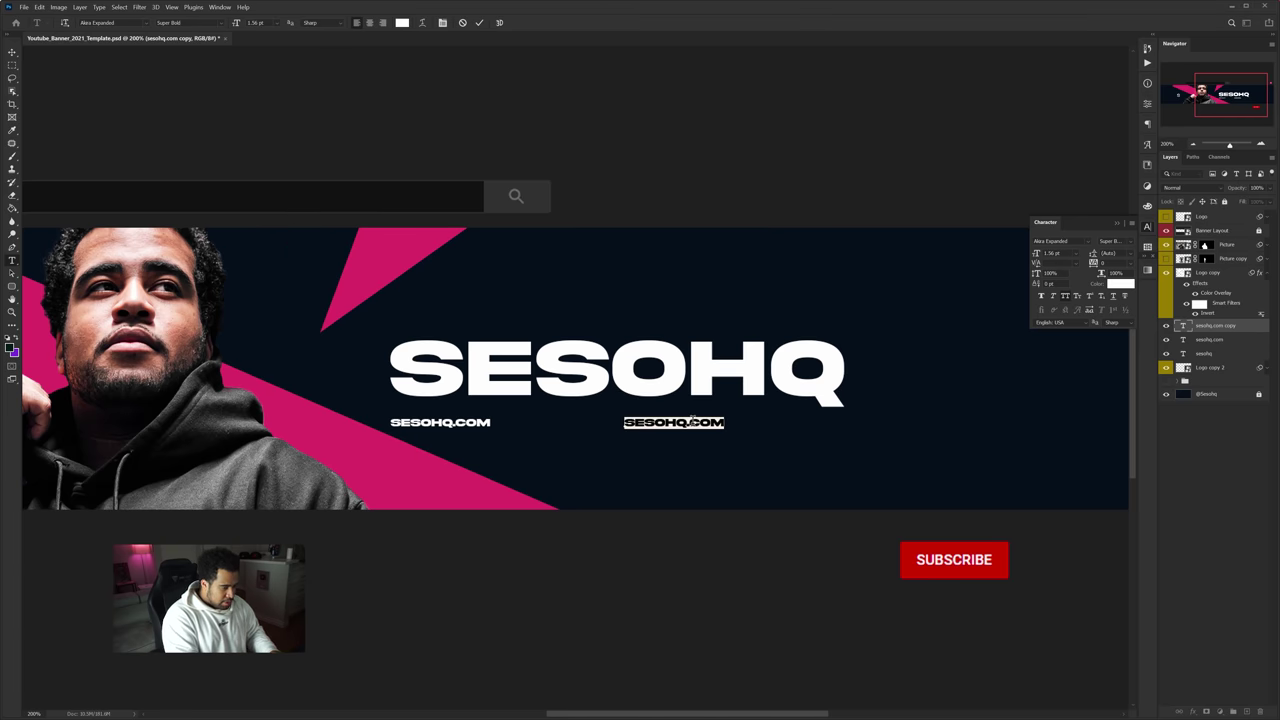
Step: Duplicate the sesohq.com text to its right and change the copy to sellfy.com/sesohq
type("SELLFY.C")
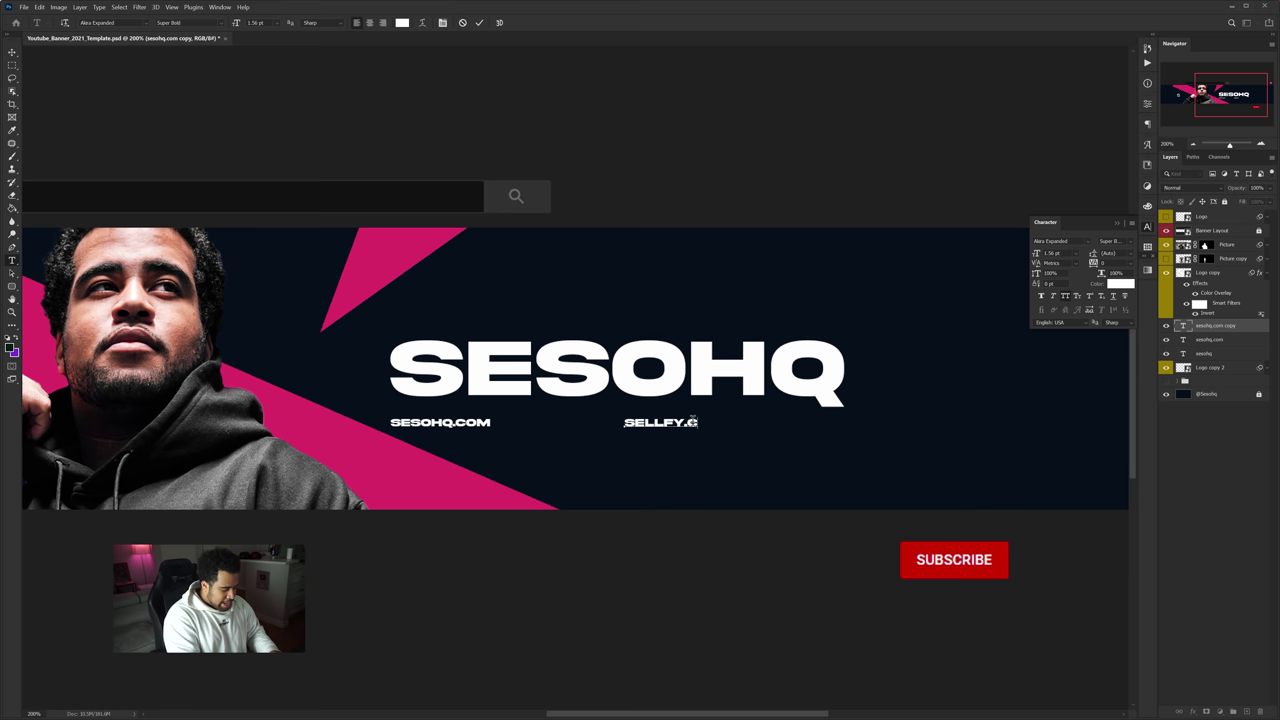
type("OM/SESOHQ")
key("ctrl+Return")
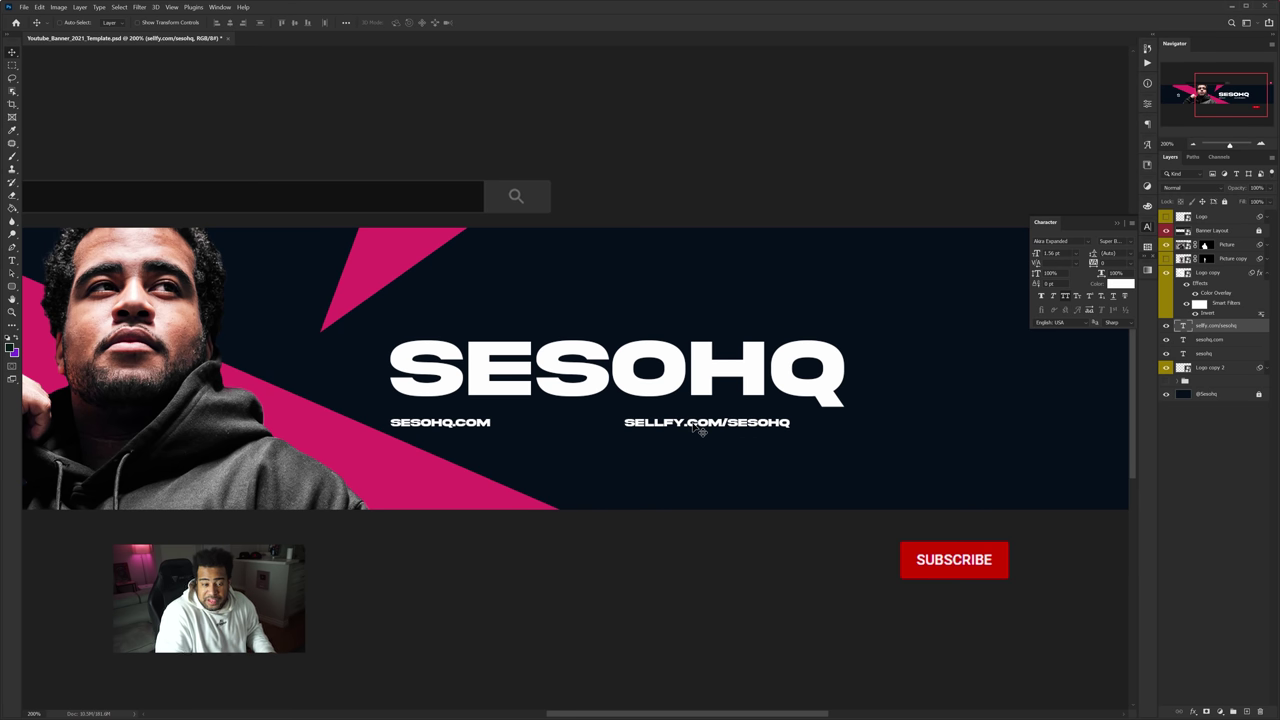
Step: Set the font of both link texts, sesohq.com and sellfy.com/sesohq, to Arame Regular
left_click(477, 428, "ctrl+shift")
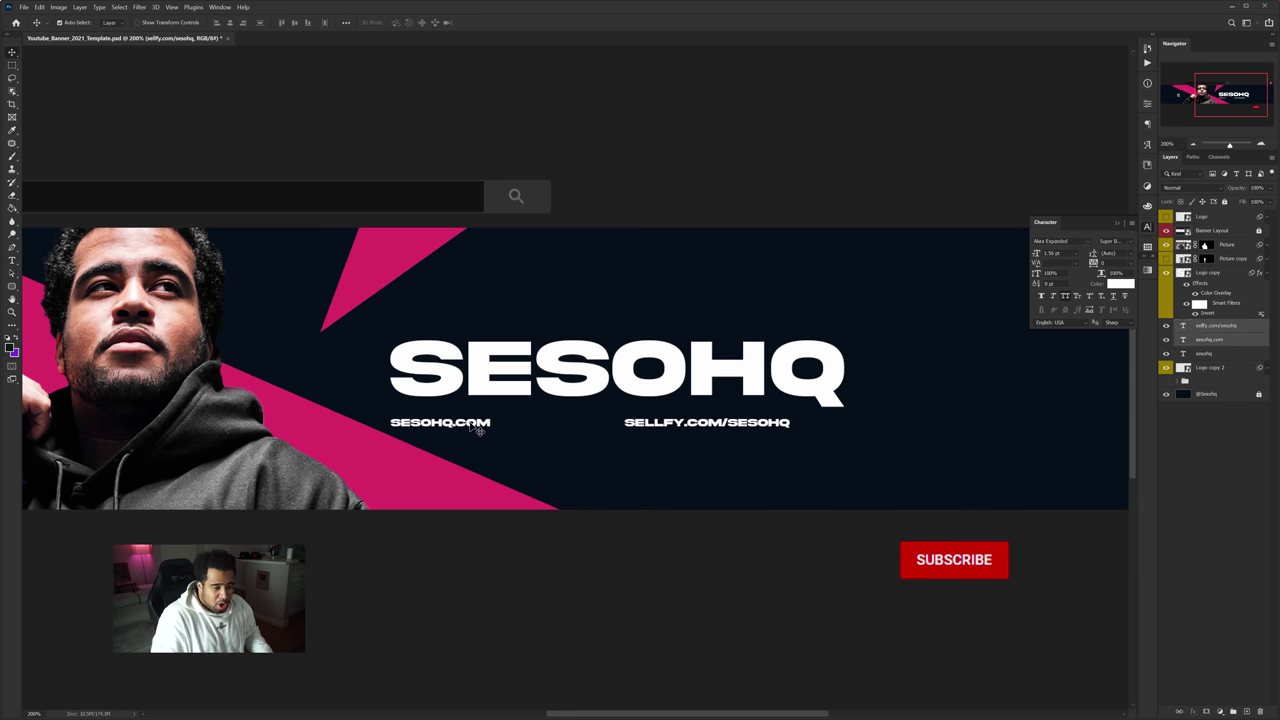
left_click(1091, 244)
left_click(1076, 282)
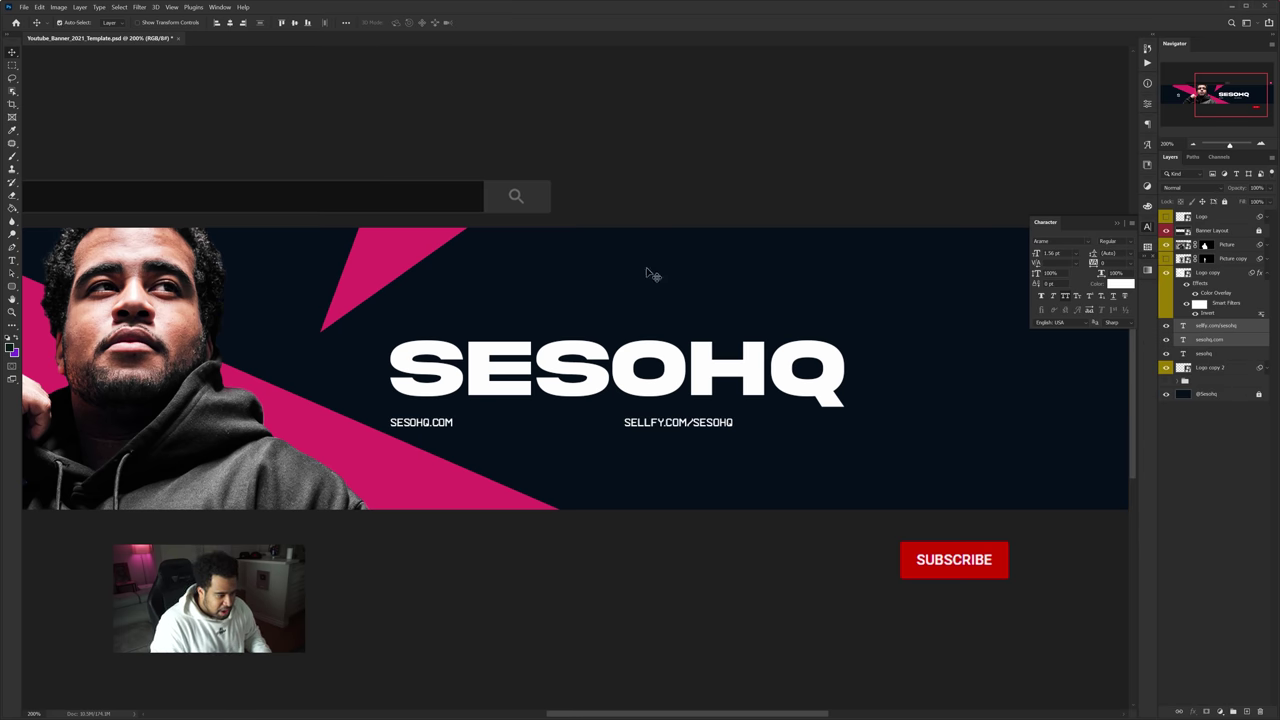
Step: Move the sellfy.com/sesohq text right so it sits beneath the end of the large SESOHQ text
left_click(696, 346, "ctrl")
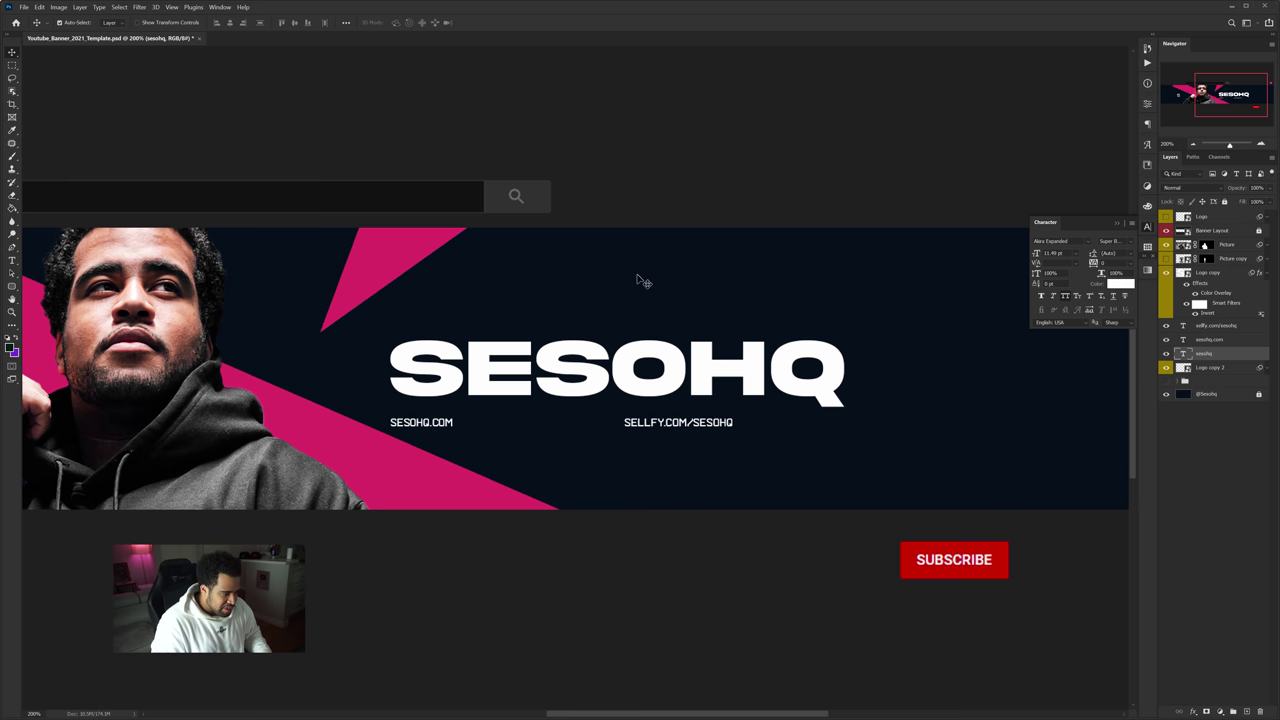
left_click(436, 424, "ctrl")
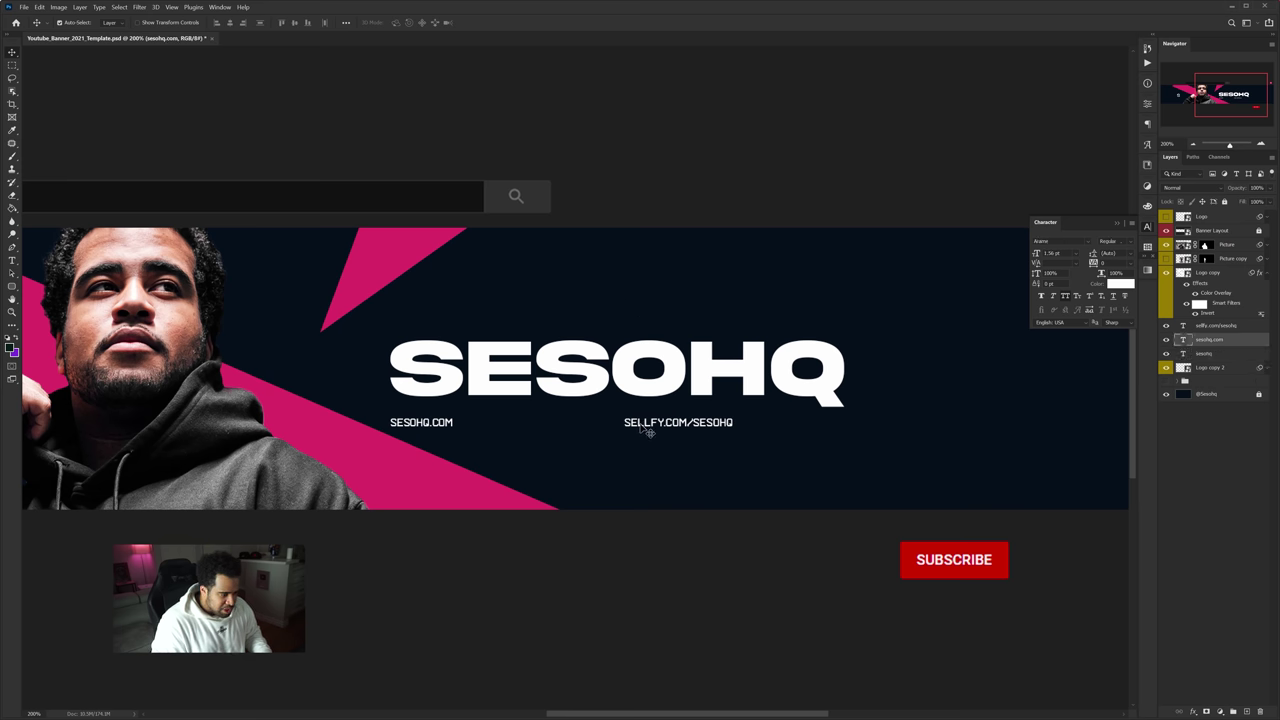
left_click_drag(645, 428, 766, 424)
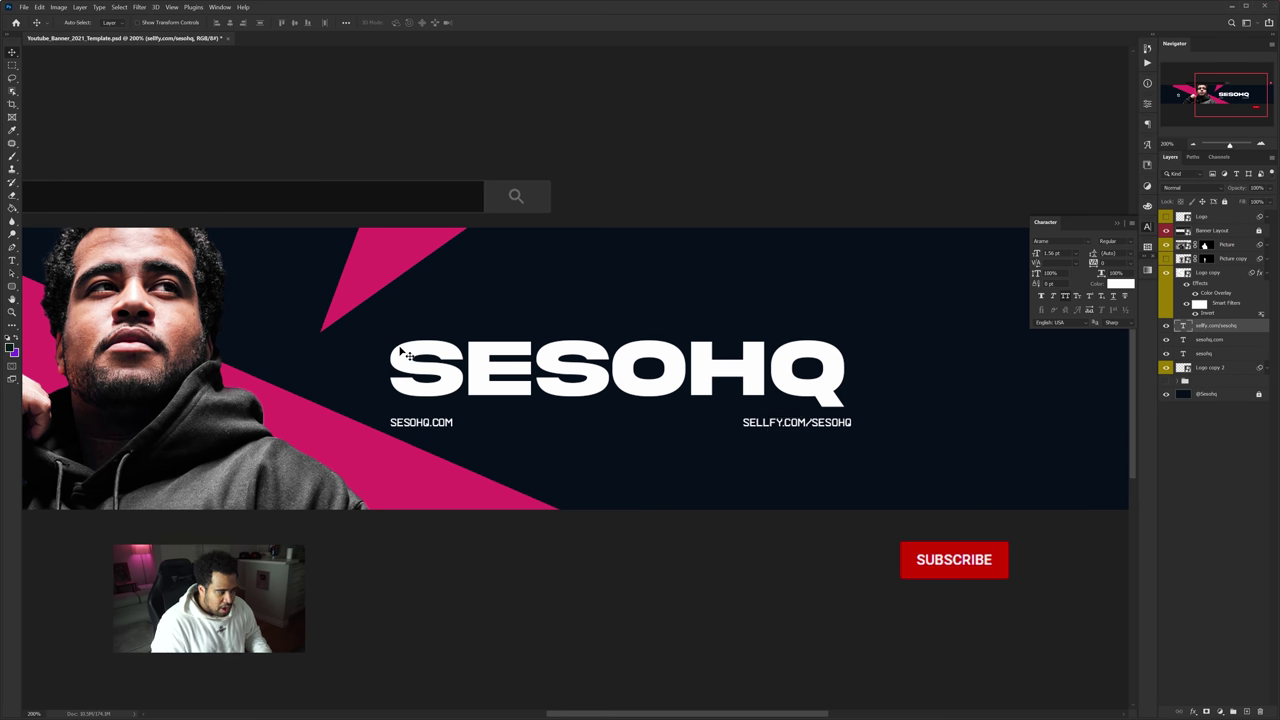
key("ctrl+minus")
key("ctrl+minus")
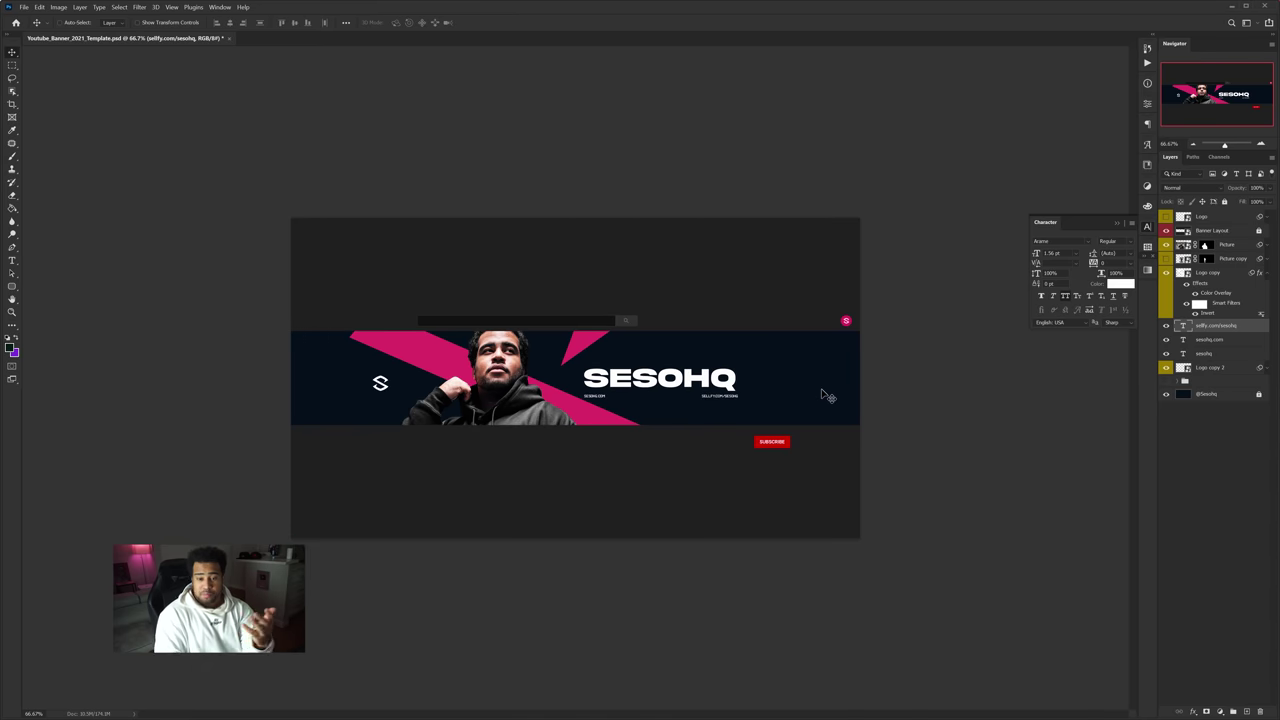
key("ctrl+plus")
key("ctrl+plus")
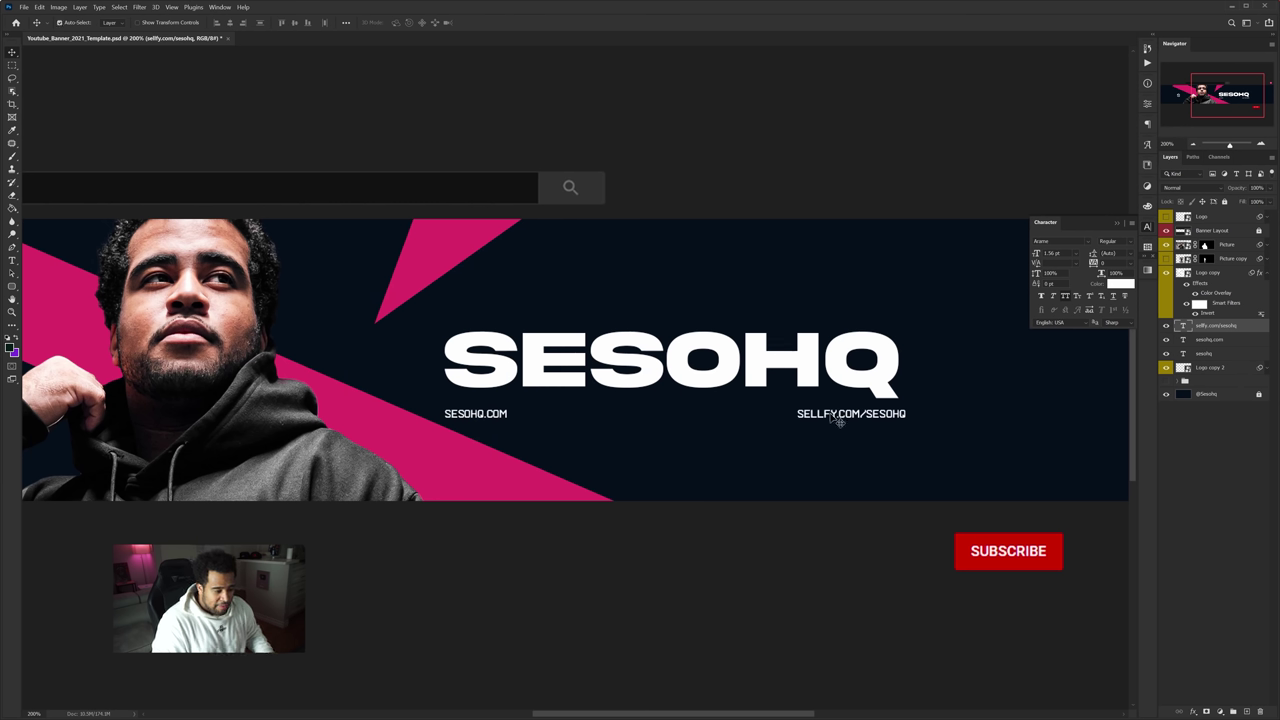
Step: Try placing both link texts above the large SESOHQ text
left_click(485, 414, "shift")
left_click_drag(789, 430, 788, 336)
key("ctrl+minus")
key("ctrl+minus")
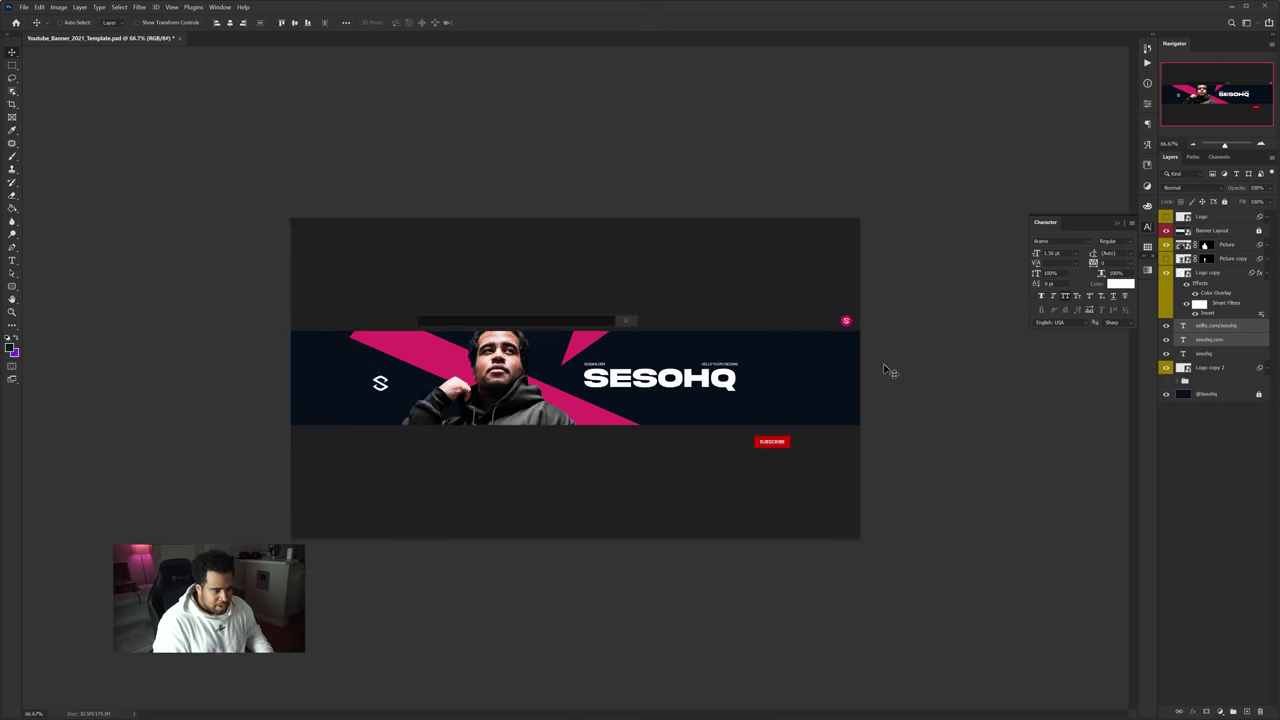
key("ctrl+z")
Step: Paste the 100 Thieves logo layer above the text layers and place it between the two link texts
key("ctrl+plus")
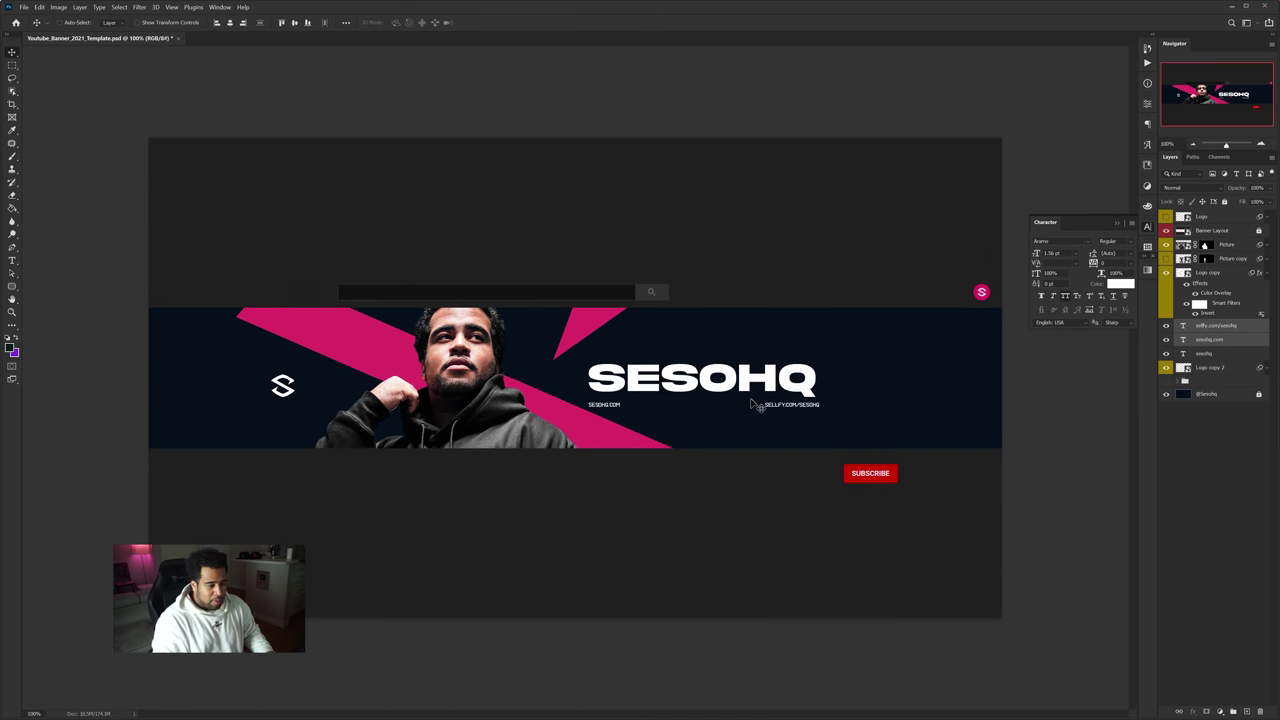
left_click(1236, 330)
key("ctrl+v")
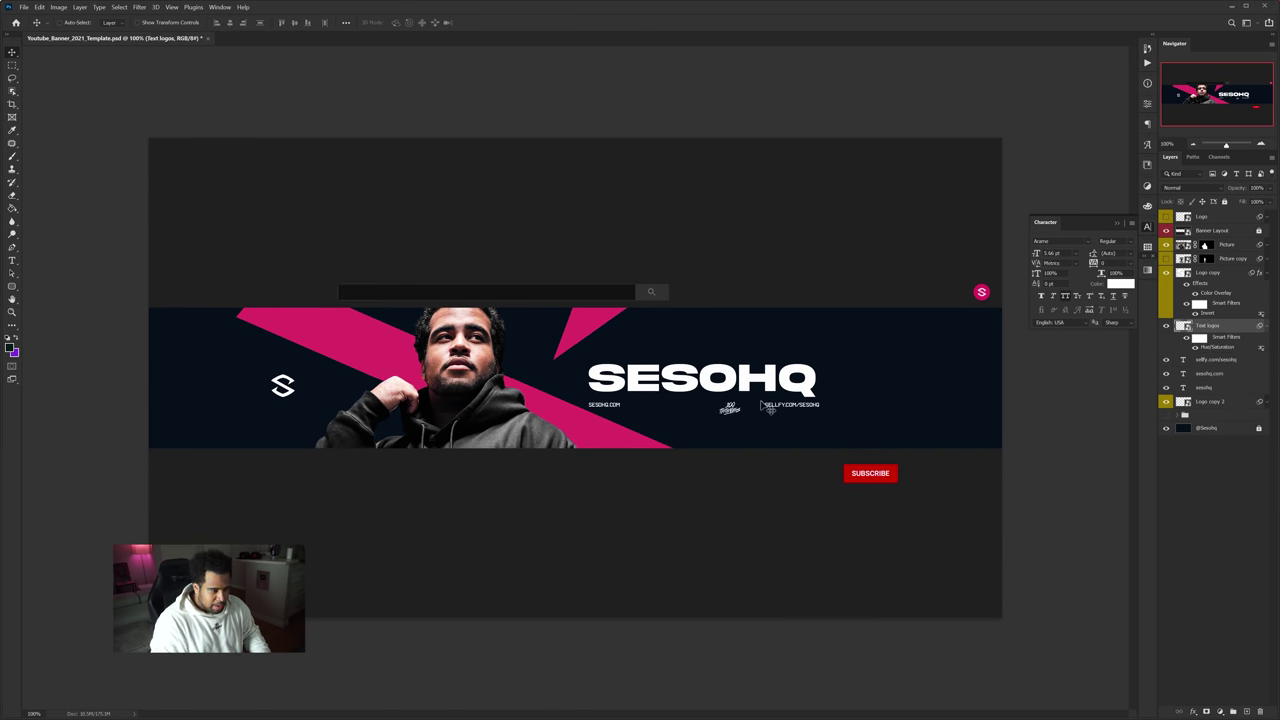
scroll(764, 406, "up", 2)
left_click_drag(730, 424, 636, 414)
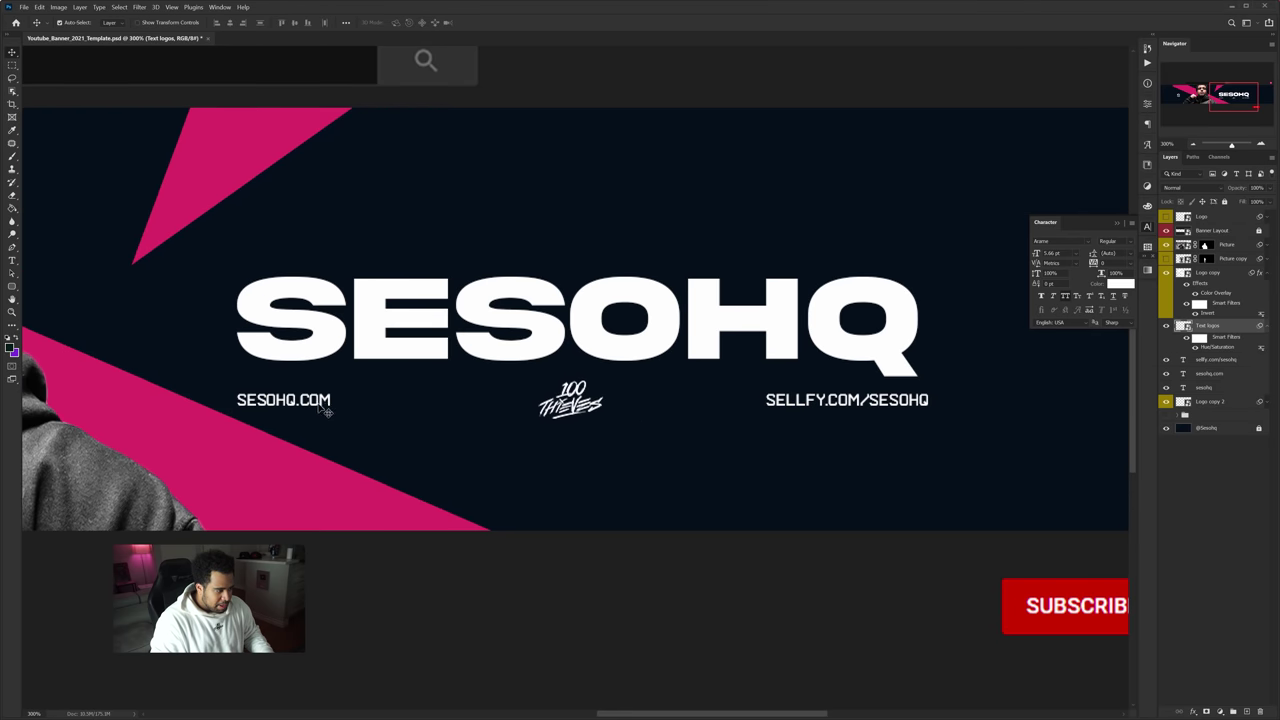
Step: Move both link texts inward toward the 100 Thieves logo and nudge the logo slightly left
left_click_drag(323, 409, 421, 409)
left_click_drag(830, 407, 755, 407)
left_click_drag(578, 388, 572, 386)
Step: Move the logo and both link texts above SESOHQ, and shift them together with the channel name to balance them in the strip
left_click(415, 400, "shift")
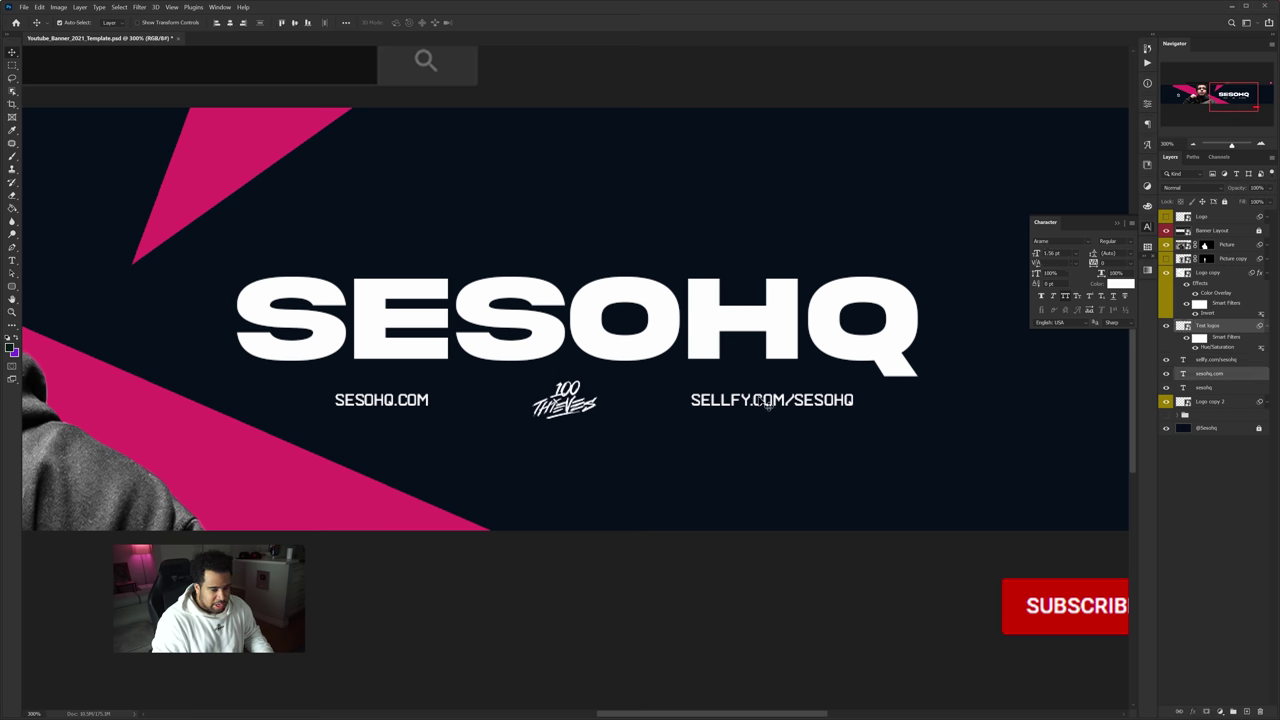
left_click(760, 398, "shift")
scroll(760, 397, "down", 1)
left_click_drag(772, 399, 778, 297)
scroll(771, 298, "up", 1)
left_click_drag(676, 306, 688, 308)
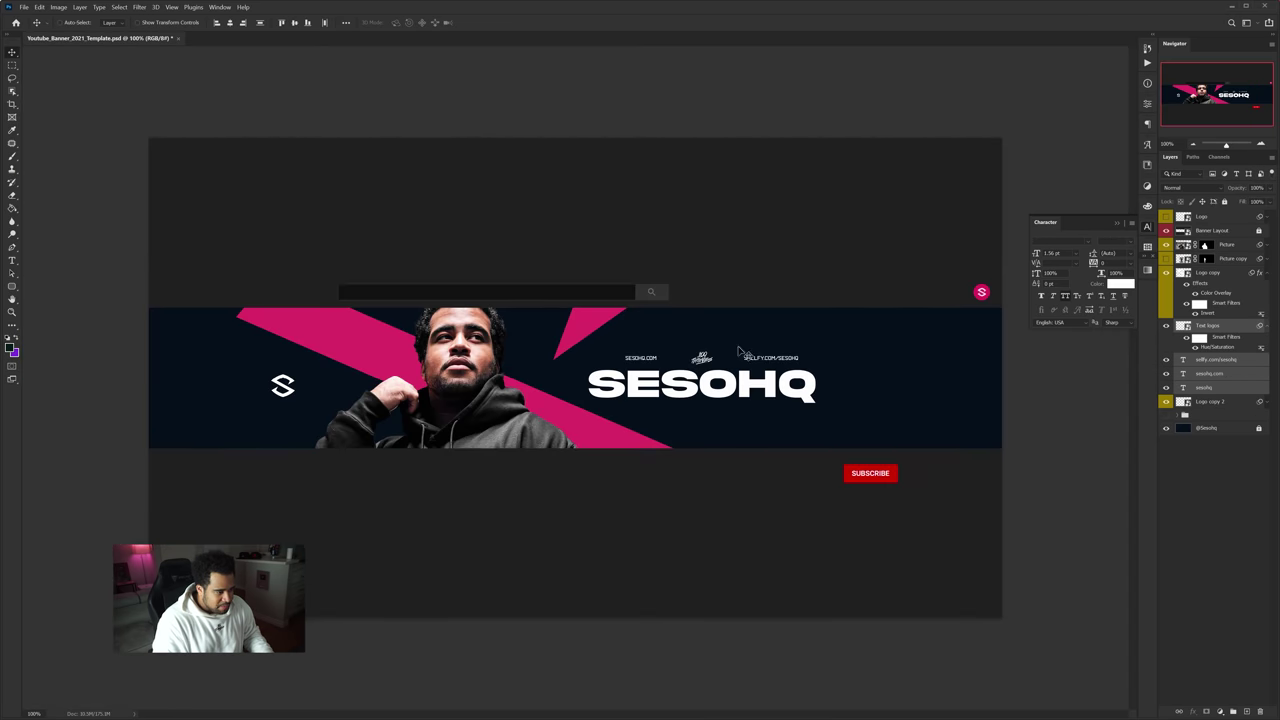
key("ctrl+1")
key("ctrl+plus")
left_click(831, 222, "ctrl")
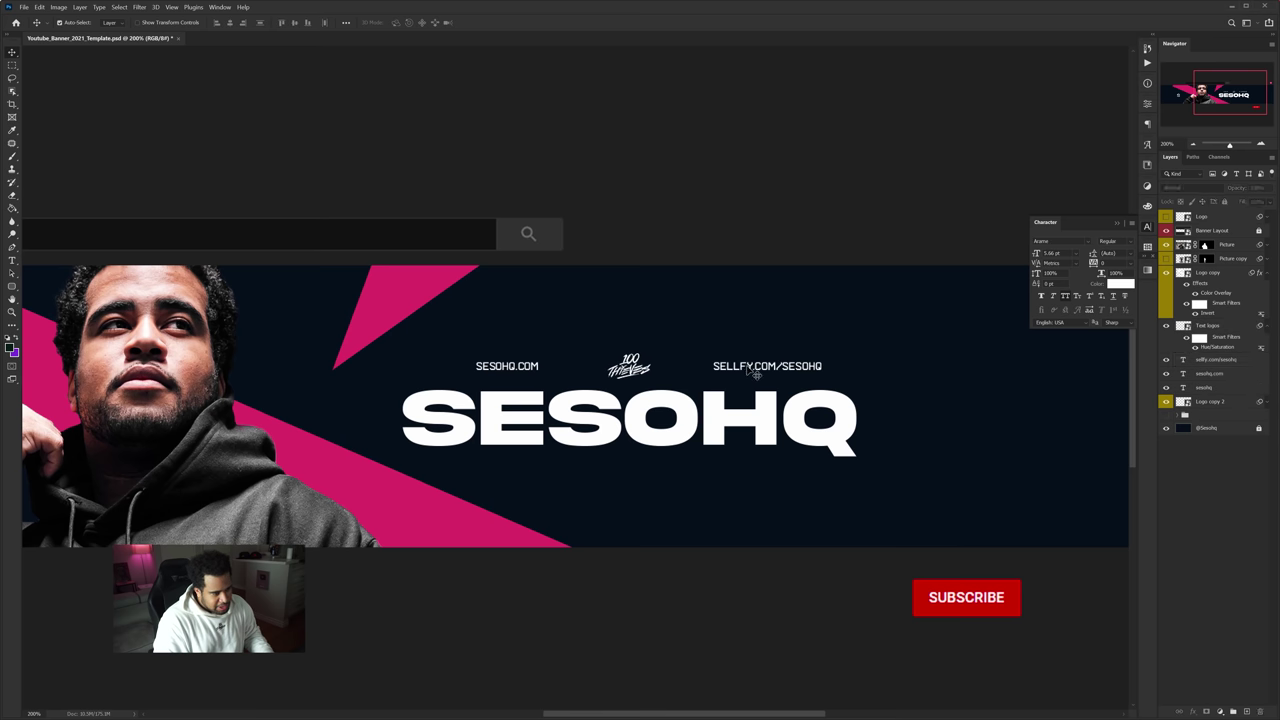
Step: Duplicate the sellfy.com/sesohq text beneath the channel name and change the copy to graphic designer
left_click_drag(754, 368, 655, 463)
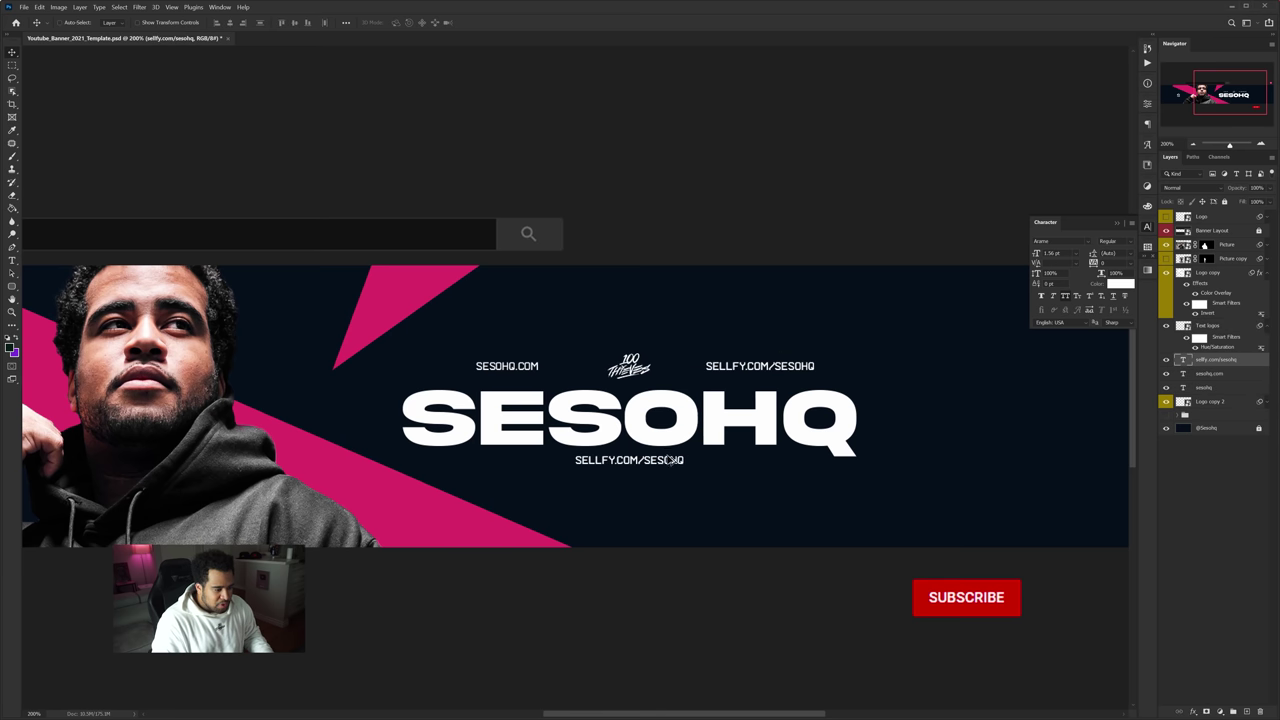
double_click(657, 464)
type("GRAPHIC")
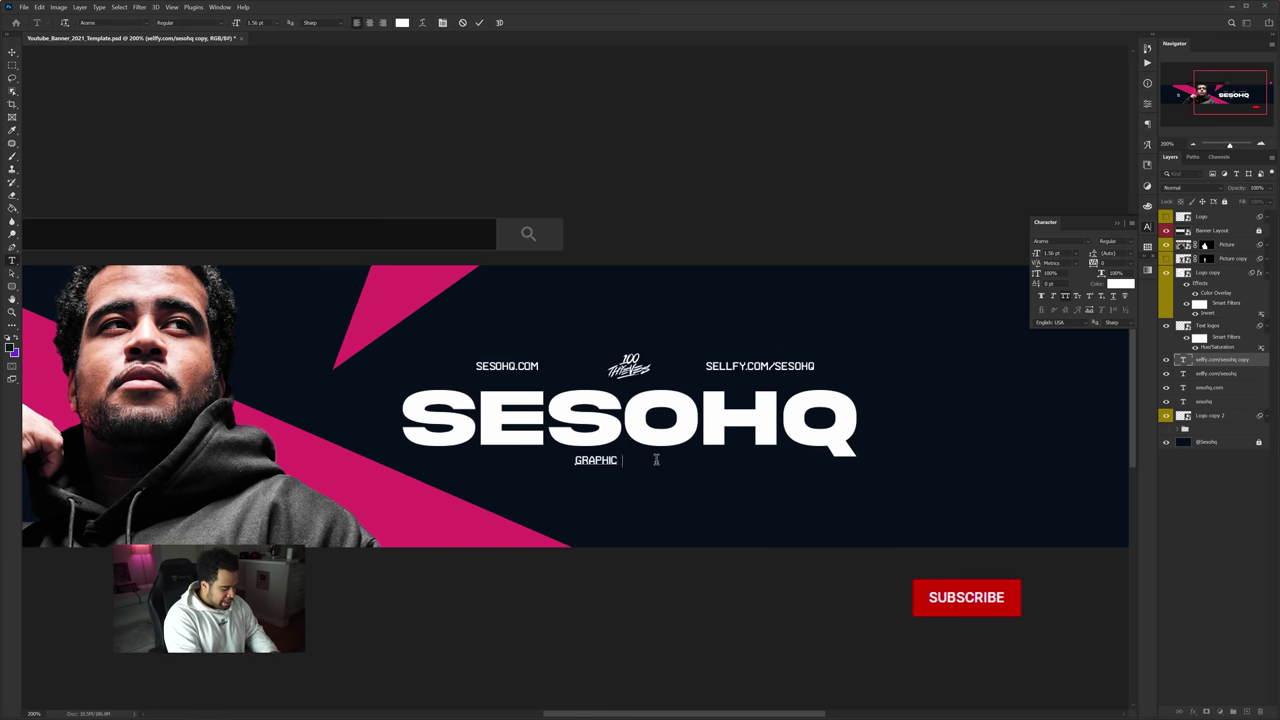
type(" DESIGNER")
key("ctrl+Return")
key("v")
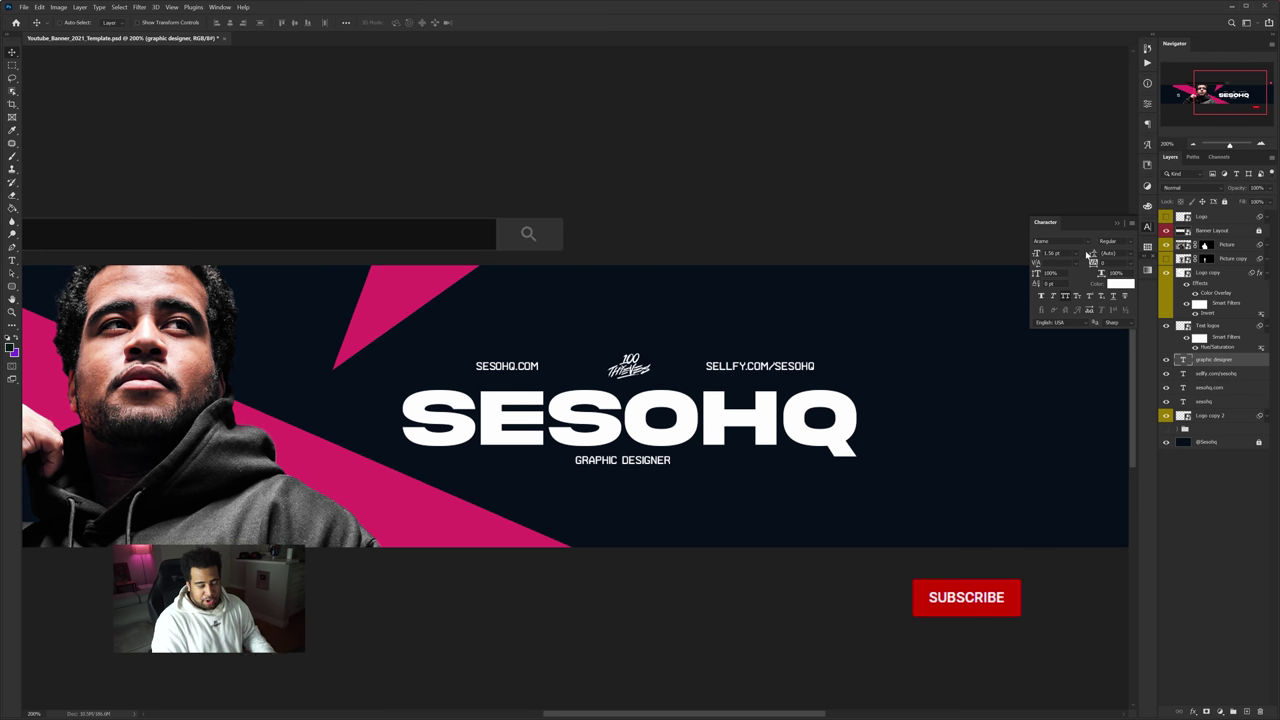
Step: Widen the letter spacing of the graphic designer text, settling on a tracking value of 1400
left_click(220, 7)
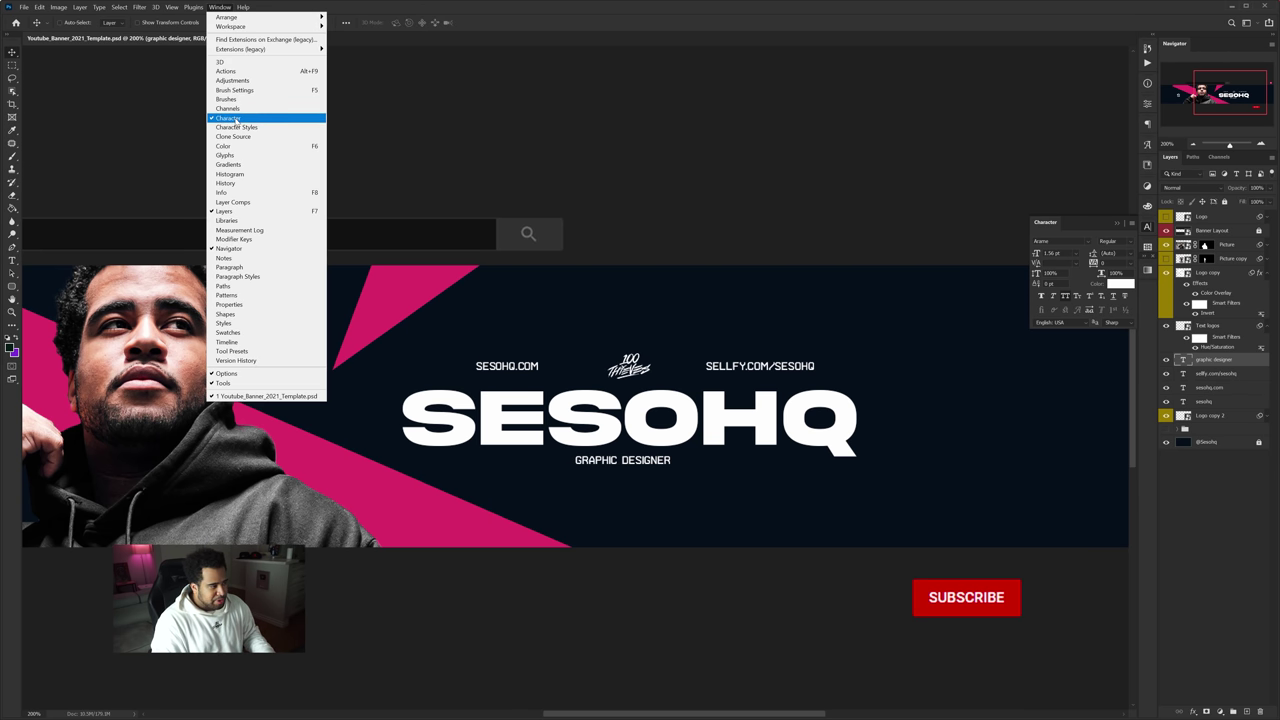
key("Escape")
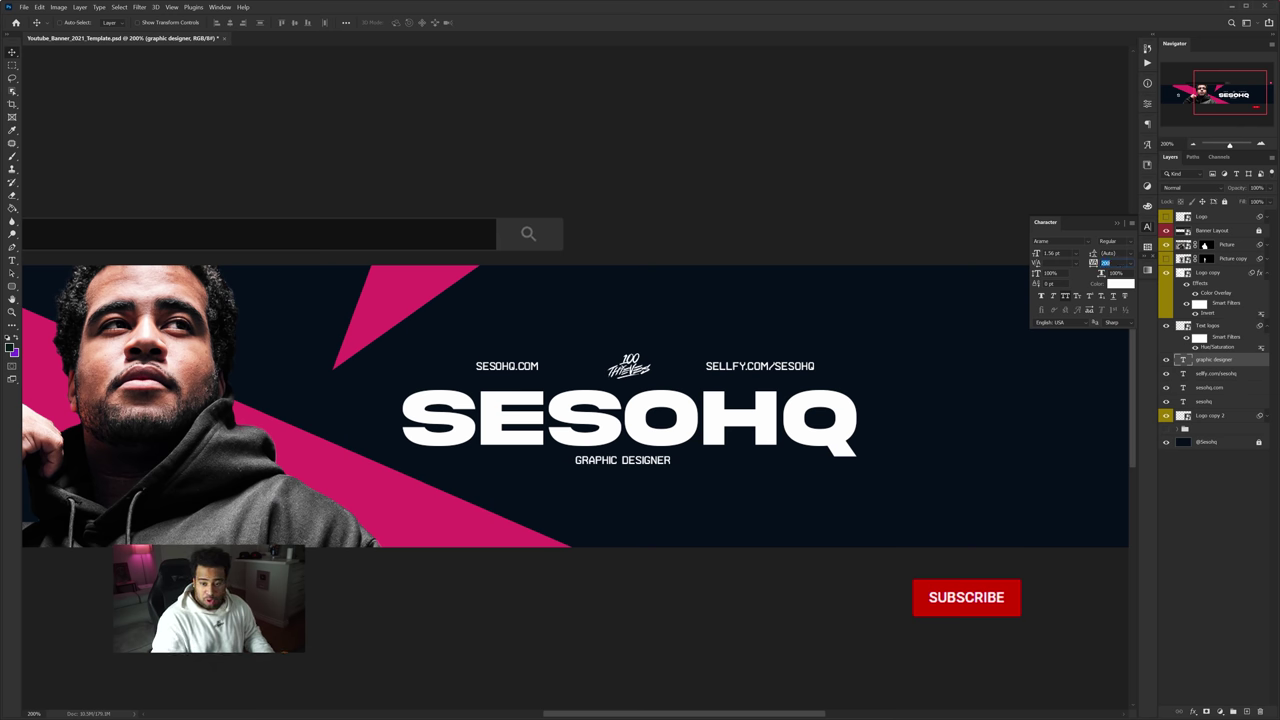
type("2000")
key("Return")
scroll(1115, 263, "up", 12)
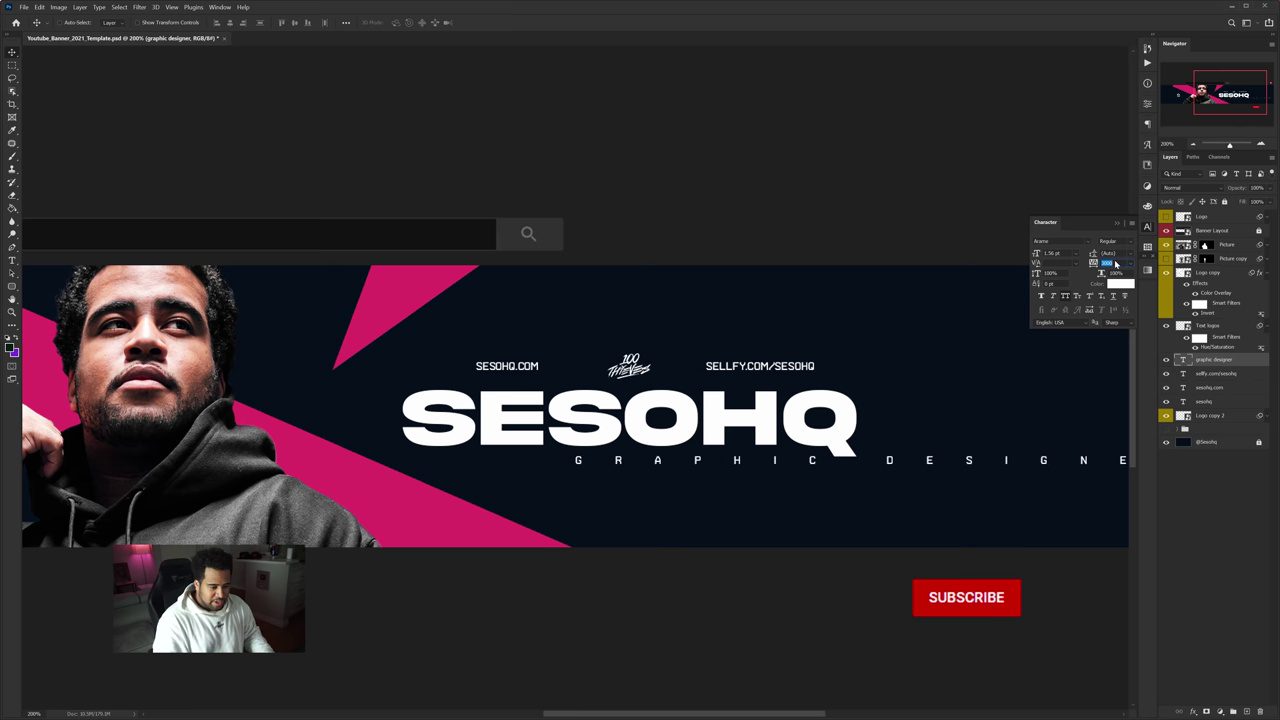
scroll(1115, 263, "down", 8)
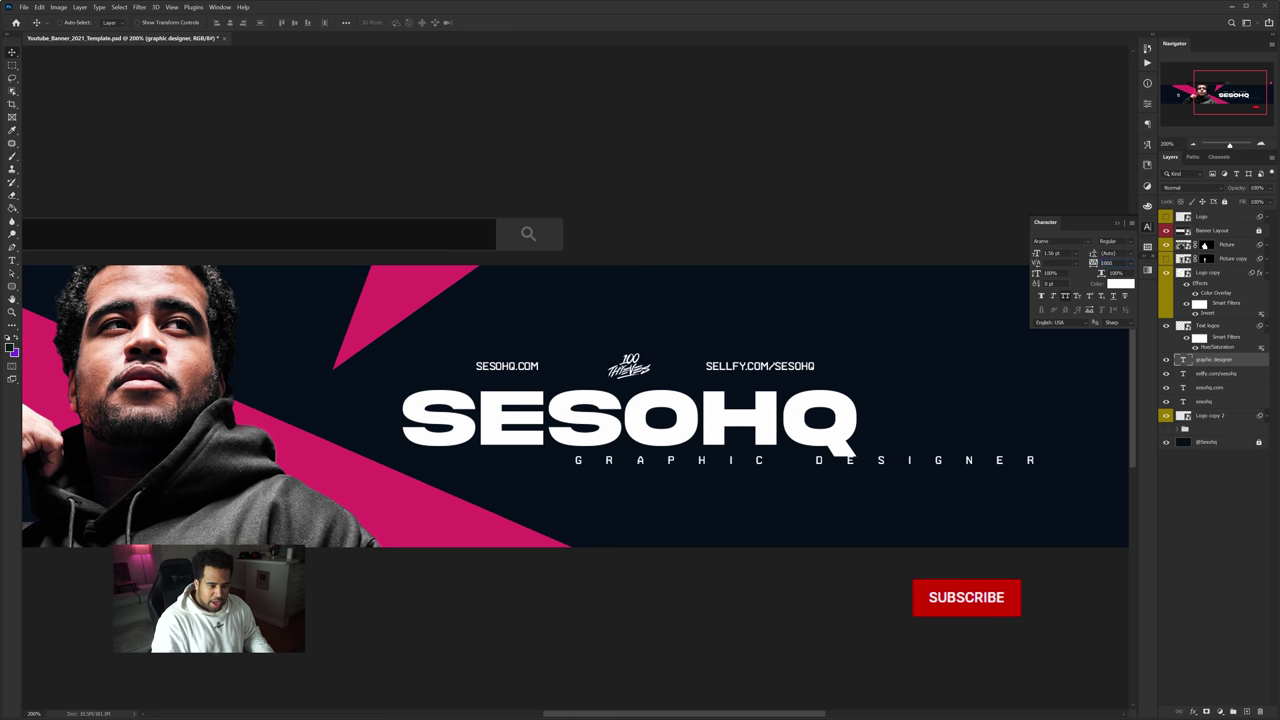
key("shift+Down")
key("shift+Down")
key("shift+Down")
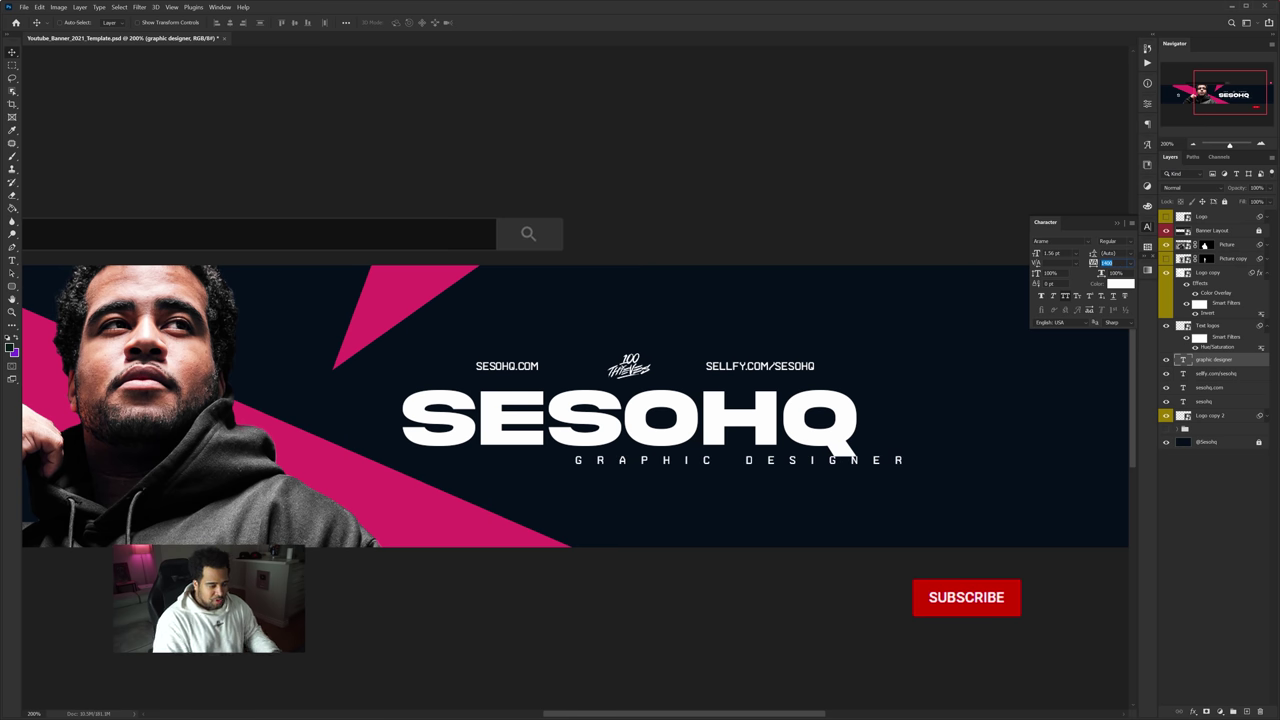
key("Return")
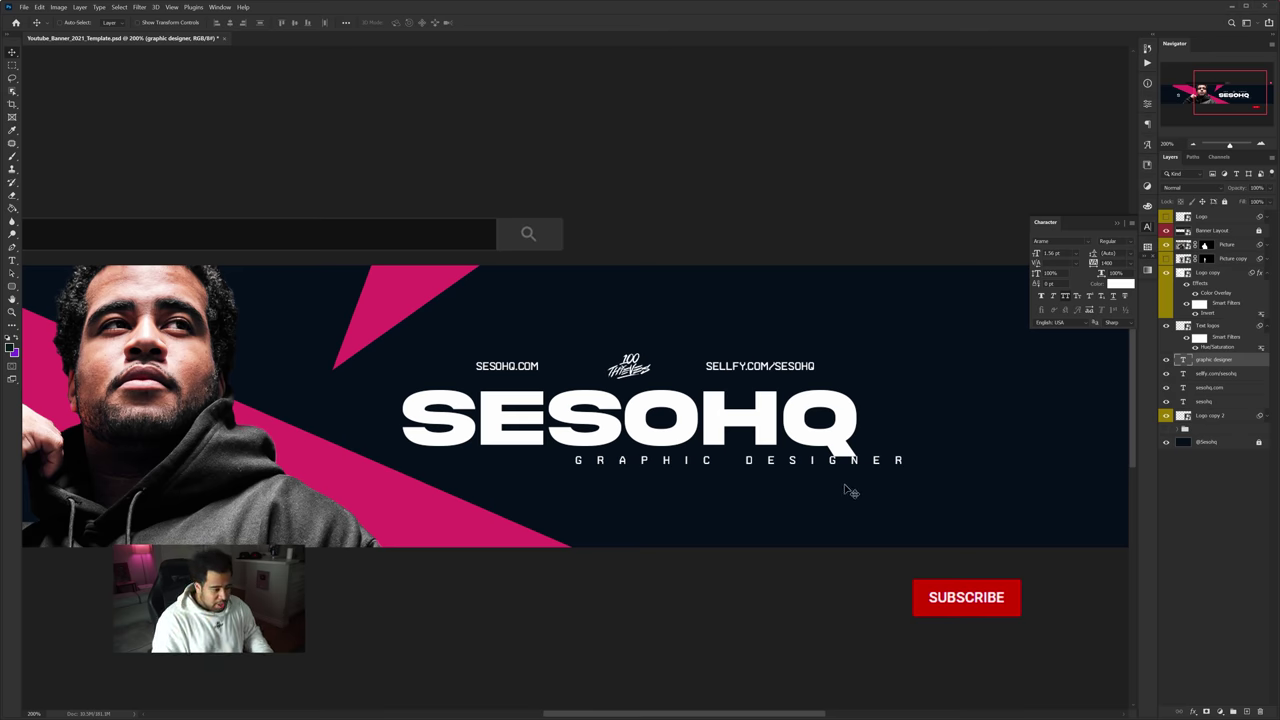
Step: Centre the widely spaced graphic designer text beneath the large SESOHQ text
left_click_drag(848, 491, 748, 502)
scroll(750, 495, "down", 1)
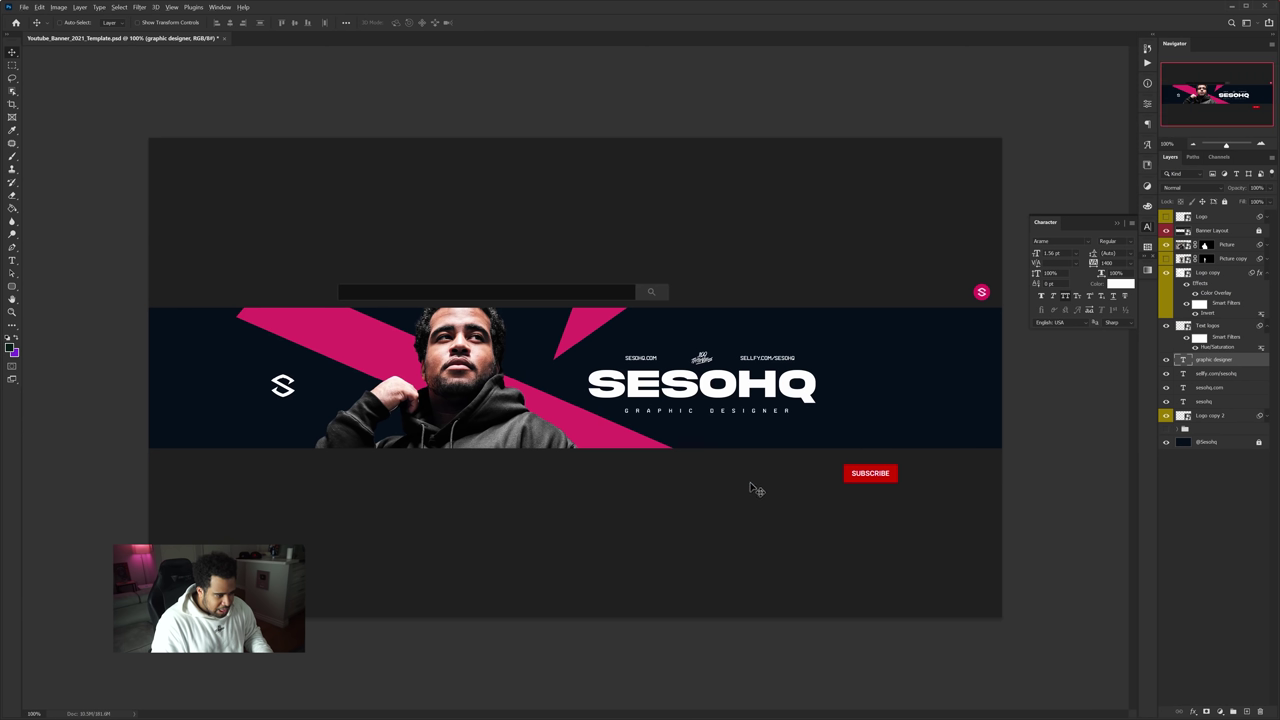
scroll(761, 405, "up", 1)
left_click_drag(770, 414, 768, 411)
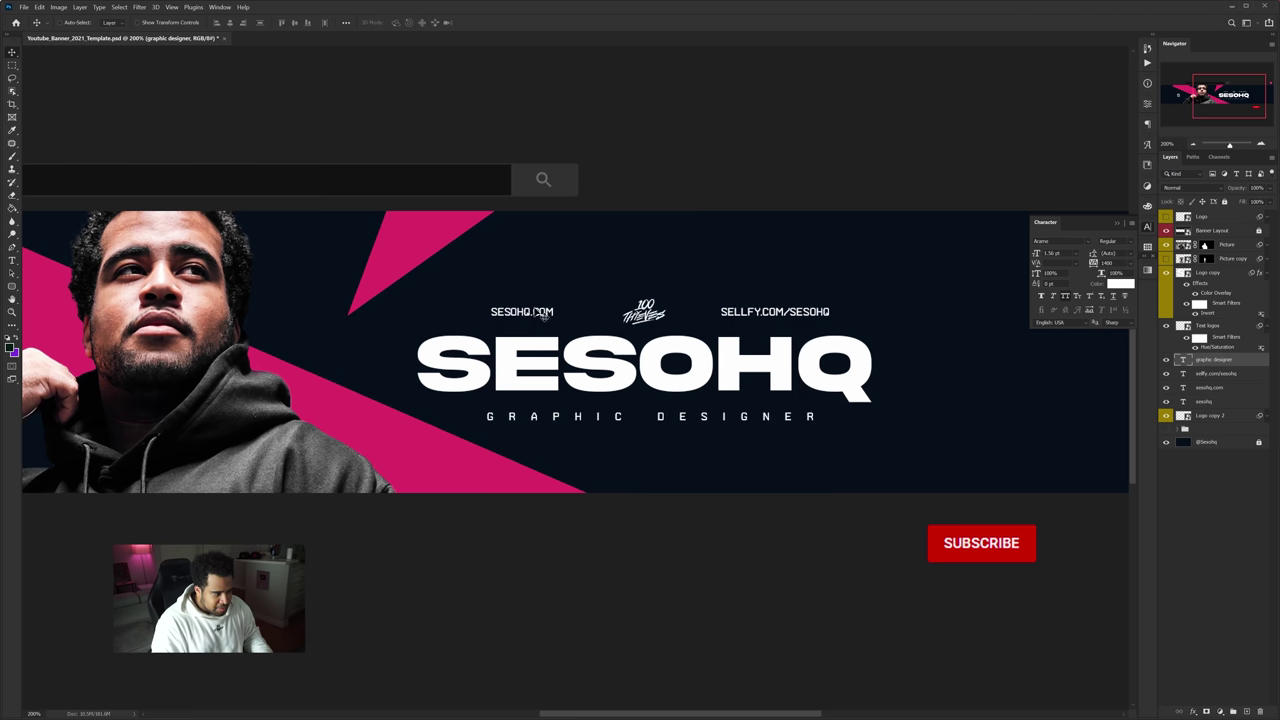
Step: Nudge the graphic designer text slightly to fine-tune its centring beneath SESOHQ
left_click_drag(687, 398, 691, 399)
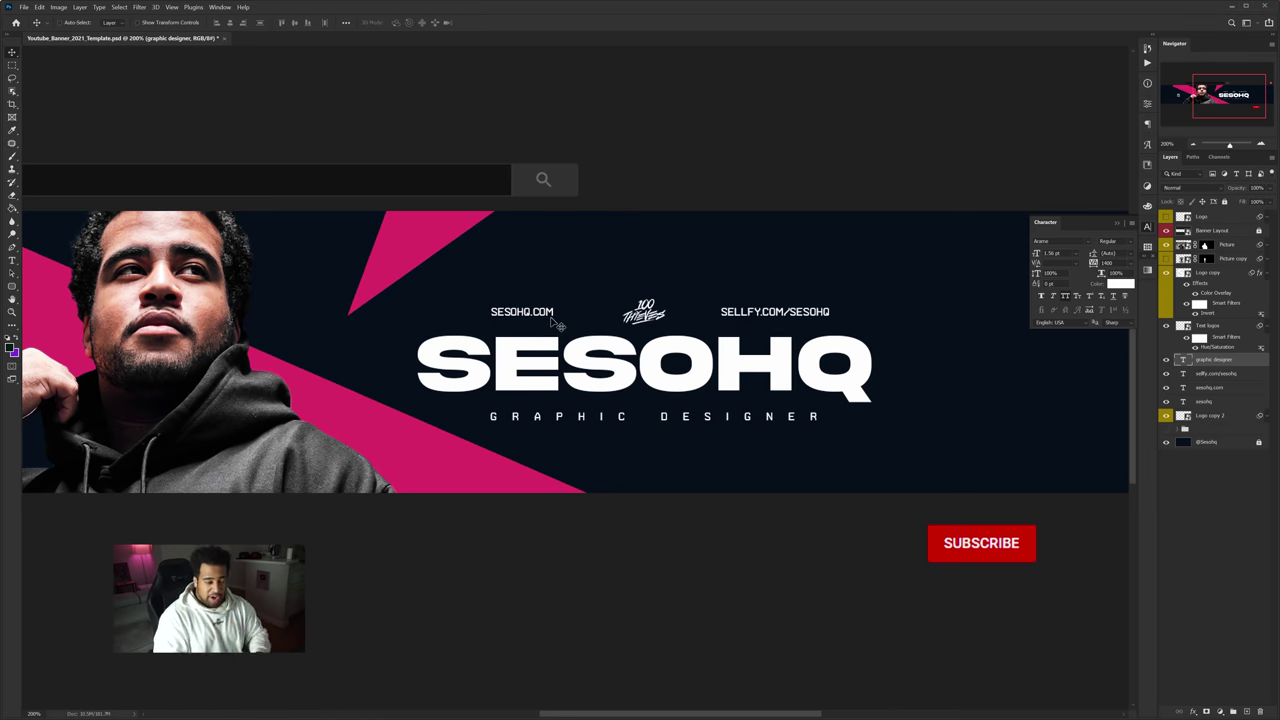
key("ctrl+minus")
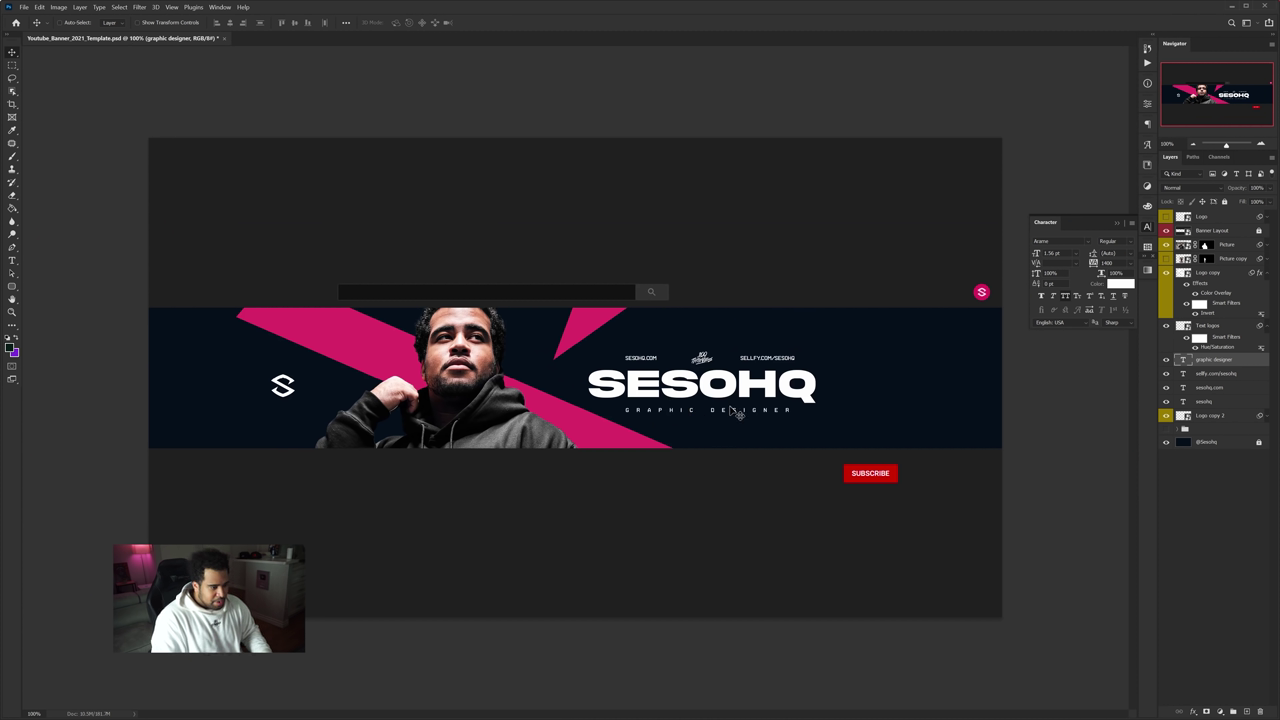
left_click_drag(738, 414, 735, 413)
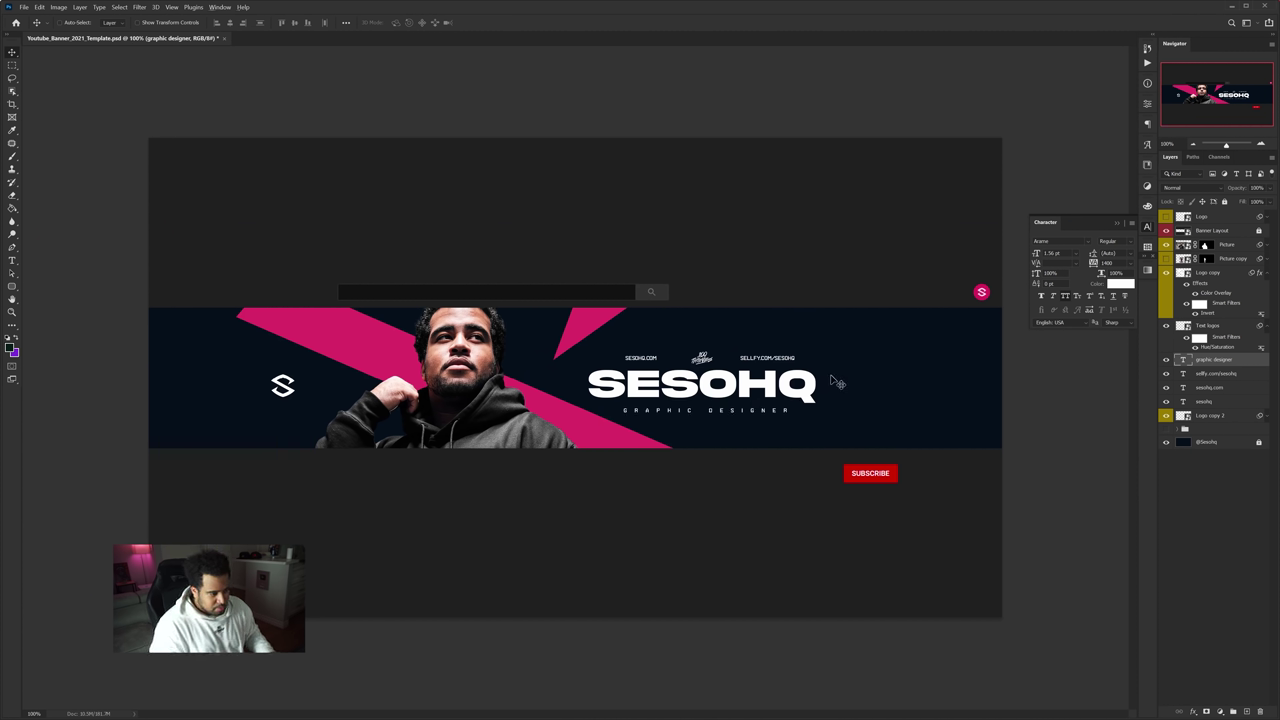
Step: Duplicate the sellfy.com/sesohq text into the empty area beside the channel name and change the copy to NEW VIDEOS
key("ctrl+plus")
left_click(778, 358)
left_click_drag(543, 343, 762, 388)
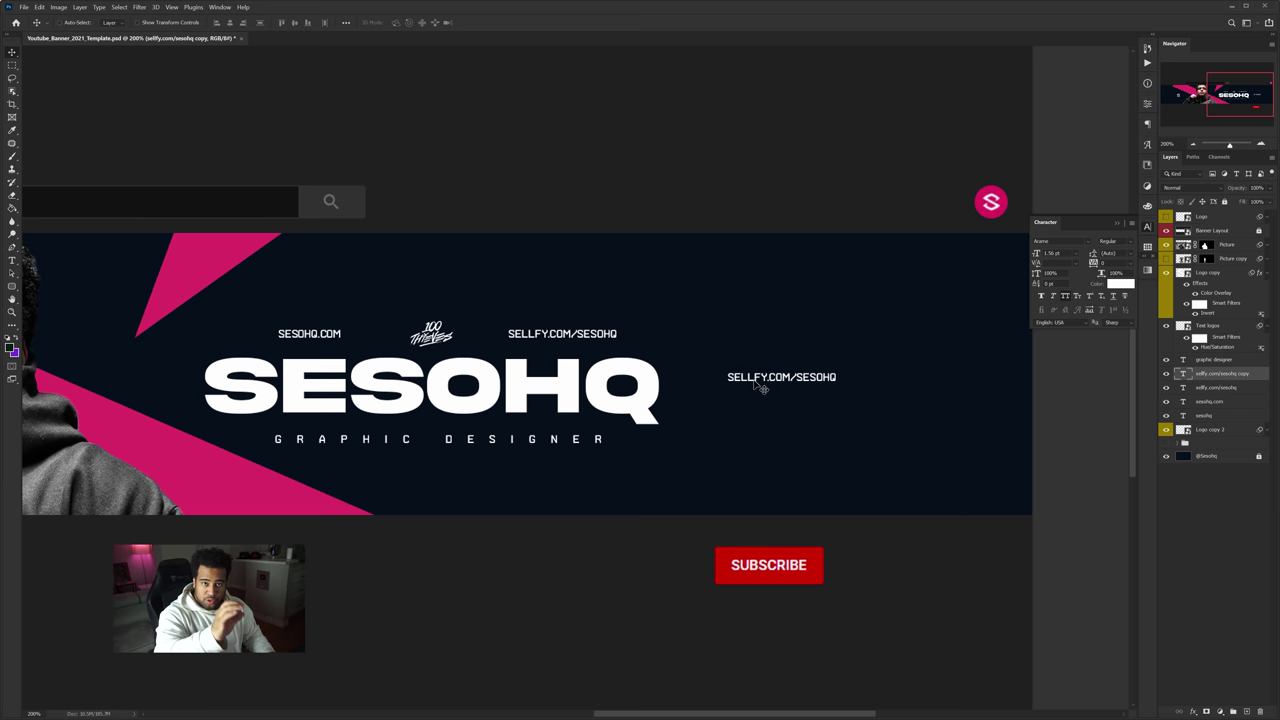
double_click(752, 378)
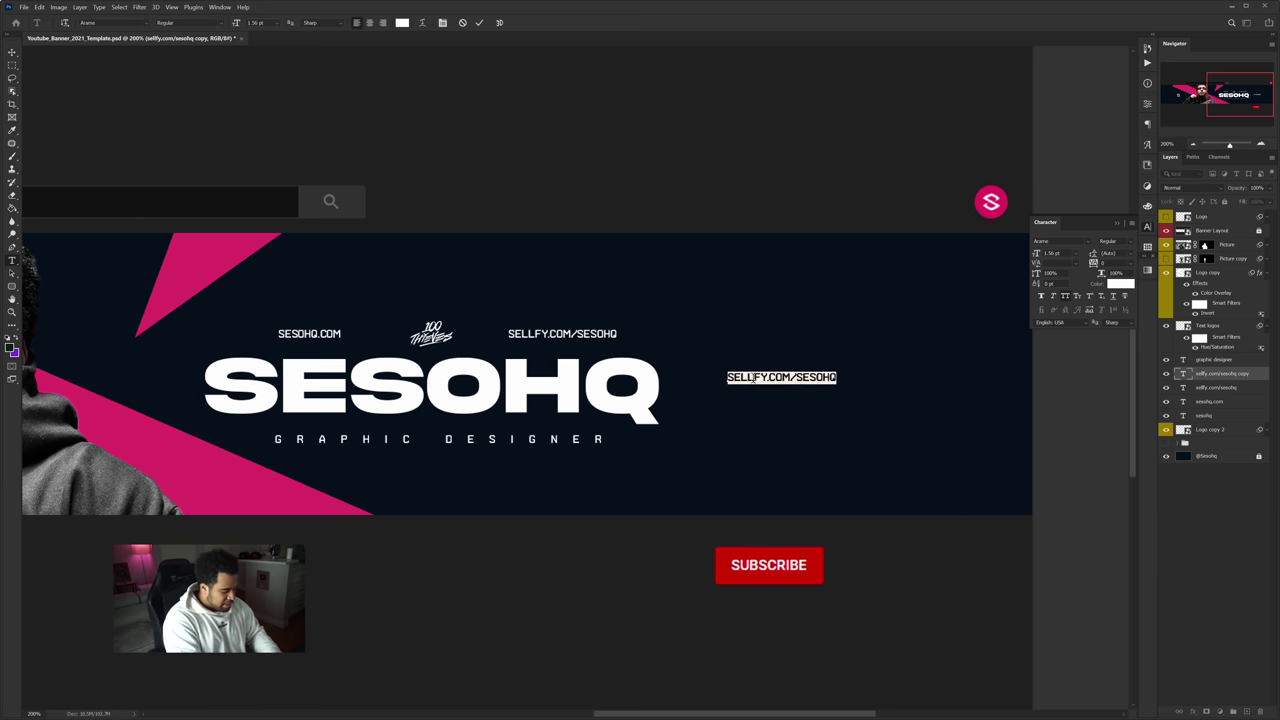
type("NEW VIDEOS")
key("ctrl+Return")
Step: Duplicate the NEW VIDEOS text directly below itself and change the copy to EVERY SUNDAY
left_click_drag(753, 378, 756, 388, "alt")
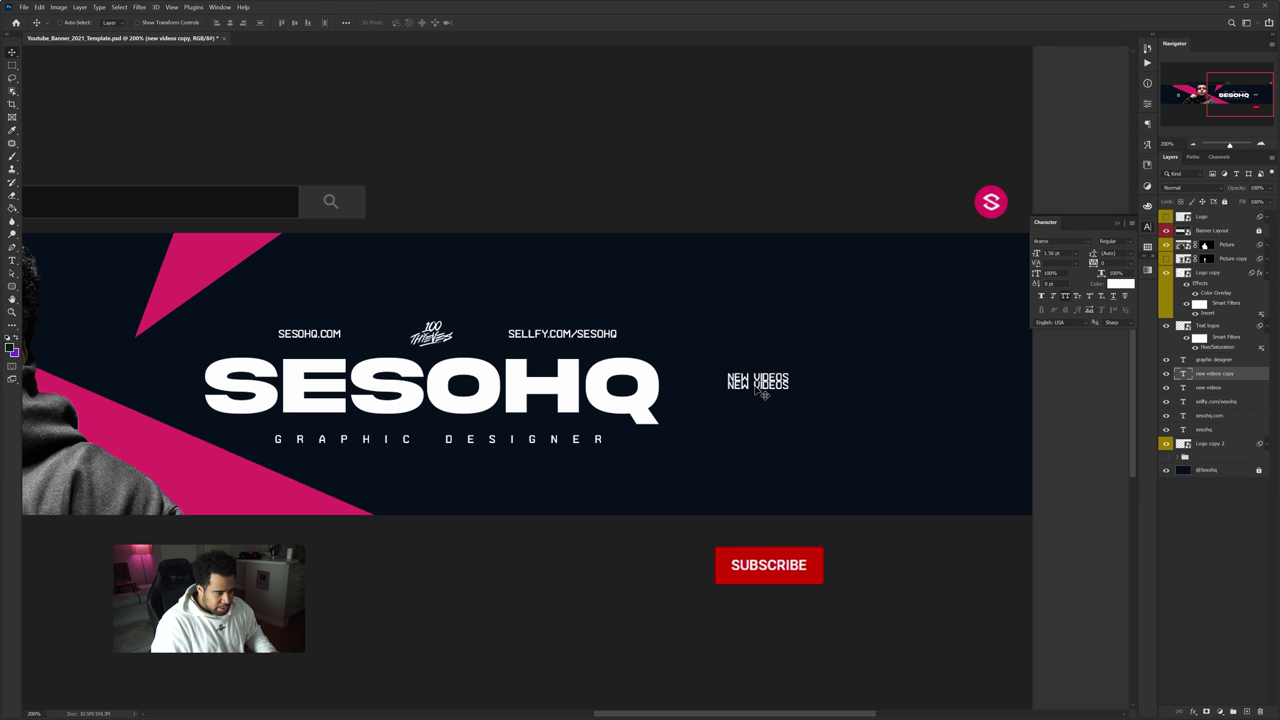
double_click(757, 387)
double_click(756, 386)
type("EVERY SUNDAY")
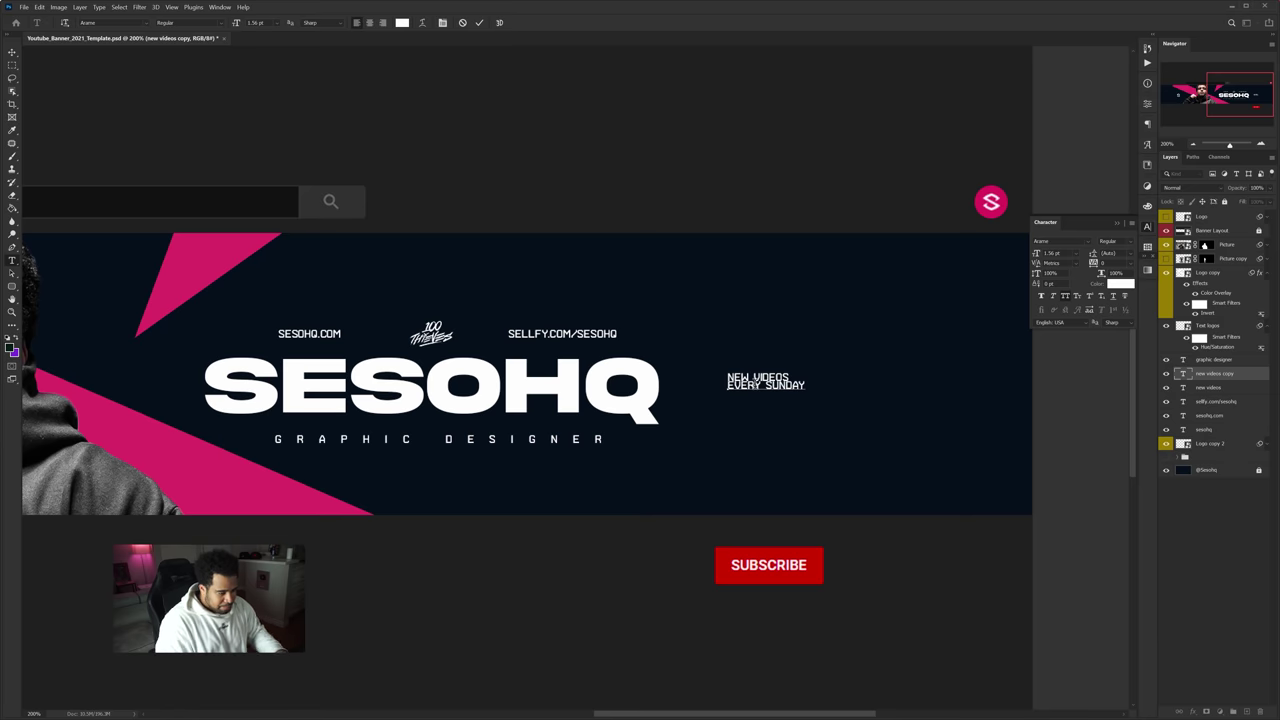
key("ctrl+Return")
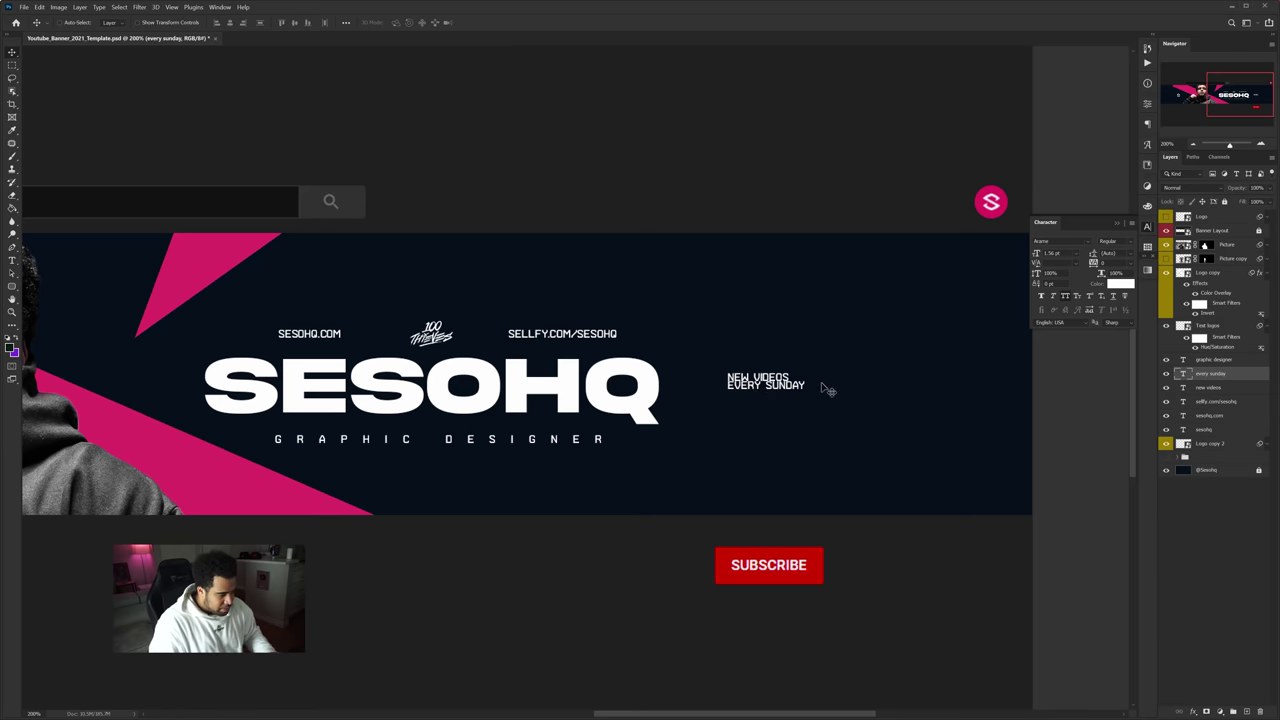
Step: Scale the NEW VIDEOS text up proportionally until it matches the width of EVERY SUNDAY
scroll(825, 380, "up", 3)
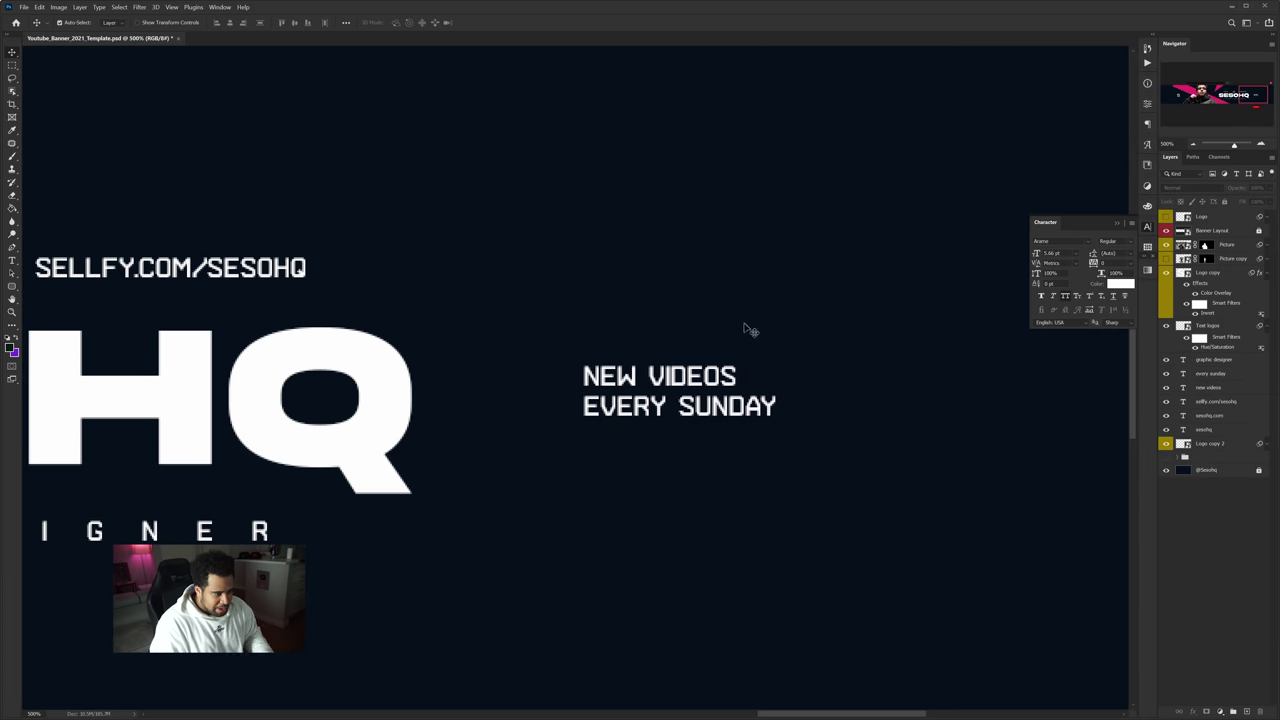
left_click(718, 380, "ctrl")
key("ctrl+t")
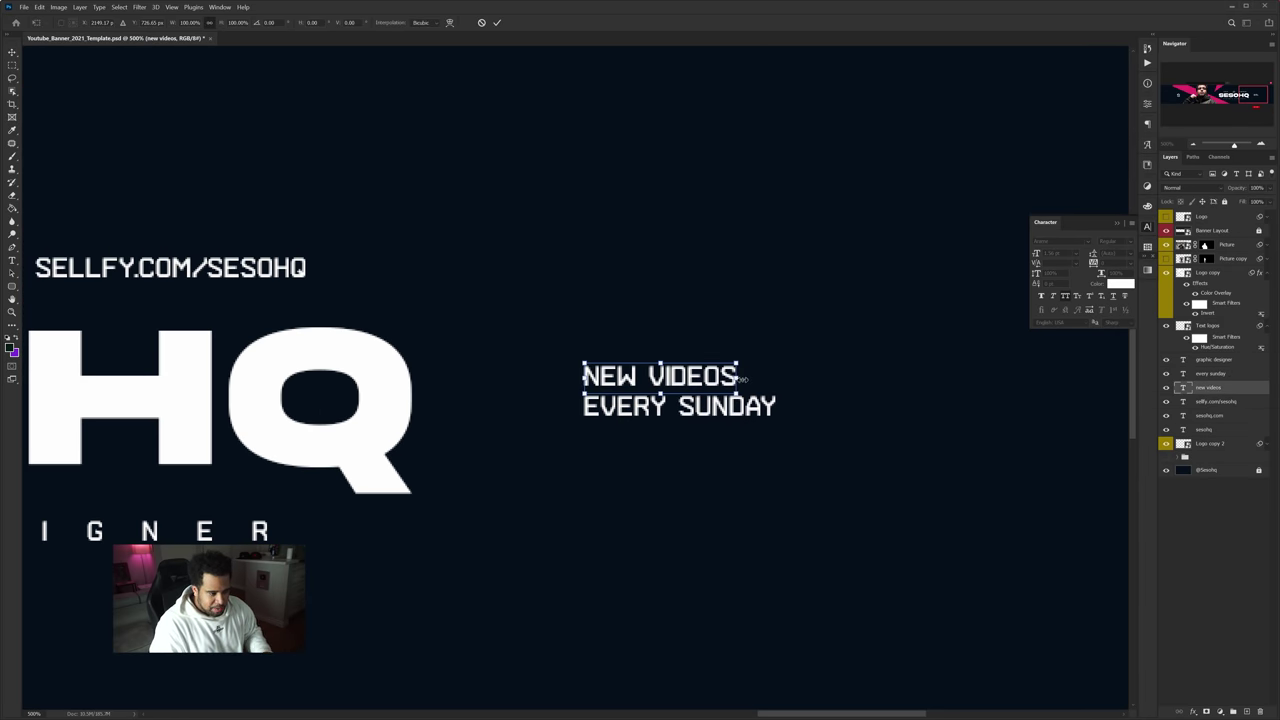
left_click_drag(740, 378, 780, 360)
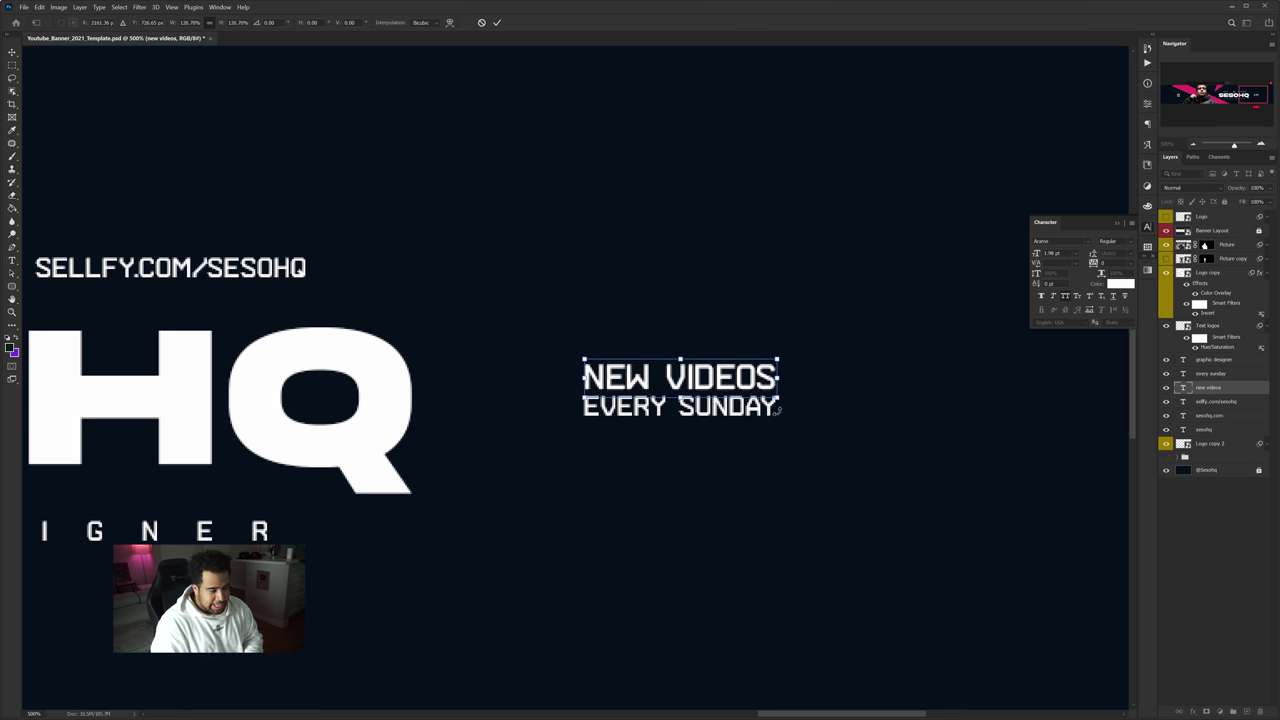
key("Return")
Step: Shift EVERY SUNDAY slightly down to adjust the line gap, and enlarge both schedule lines together
left_click(742, 415, "shift")
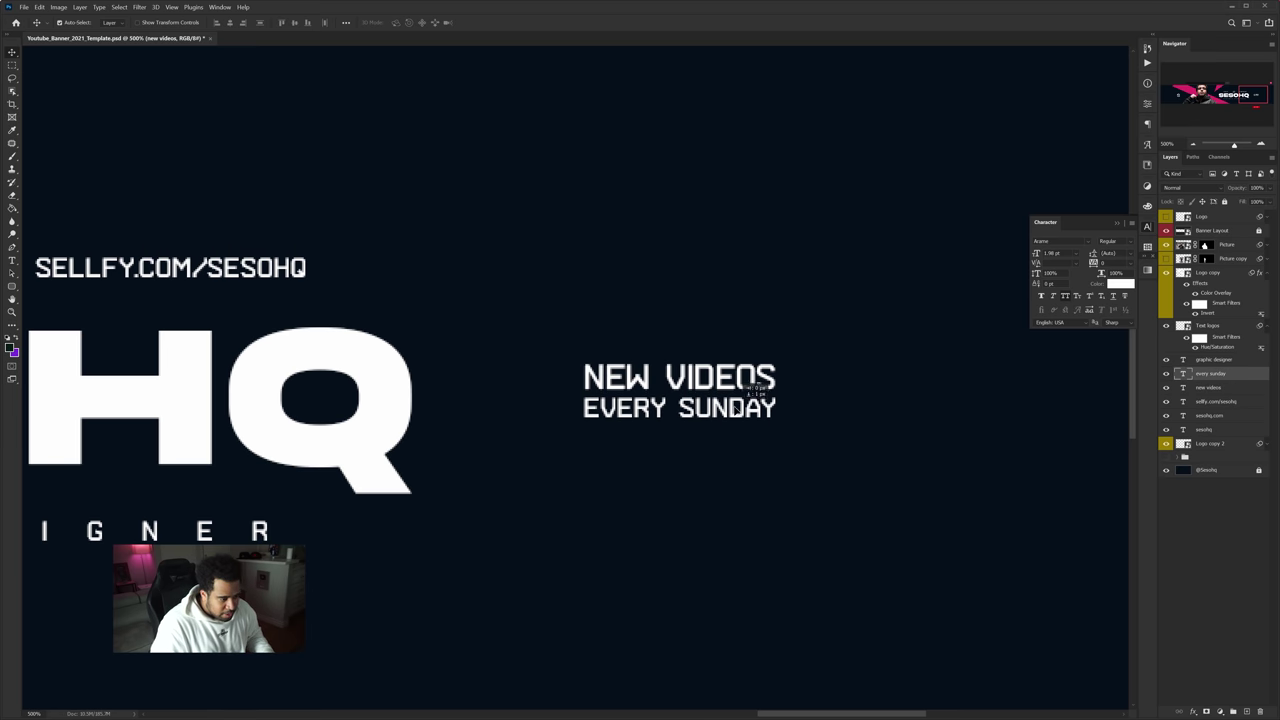
scroll(745, 397, "down", 1)
key("ctrl+t")
mouse_move(766, 389)
left_mouse_down()
mouse_move(793, 390)
mouse_move(784, 405)
left_mouse_up()
key("Return")
scroll(758, 389, "down", 2)
scroll(789, 403, "down", 1)
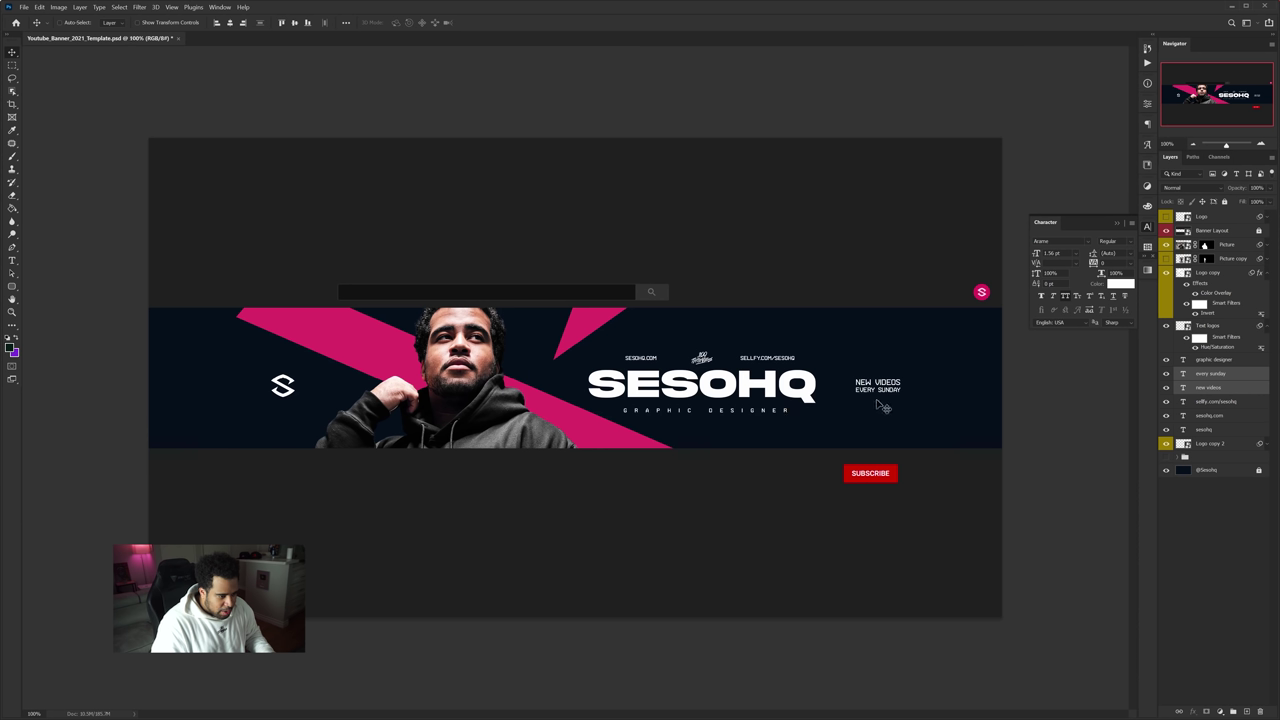
Step: Recolour the word SUNDAY in the EVERY SUNDAY text to bright pink ea1c64, based on the pink round logo
scroll(897, 404, "up", 1)
key("b")
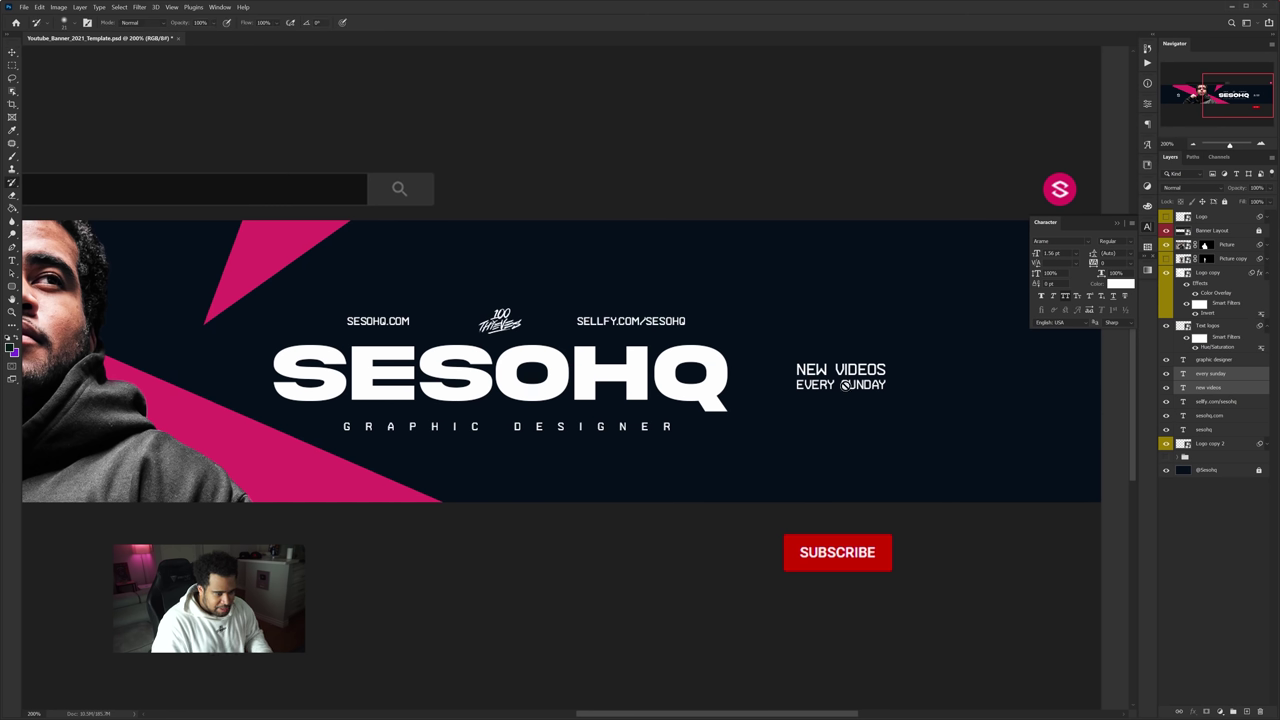
key("t")
double_click(842, 384)
left_click(1120, 284)
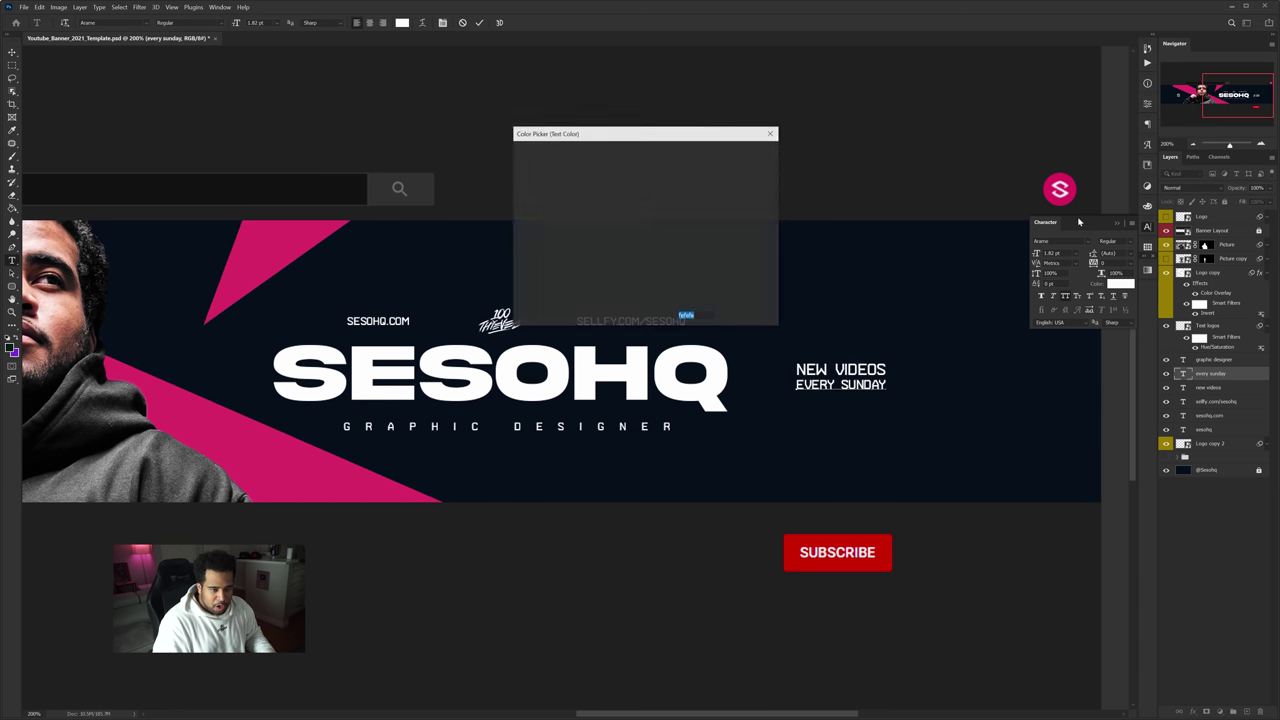
left_click(1075, 173)
left_click(630, 166)
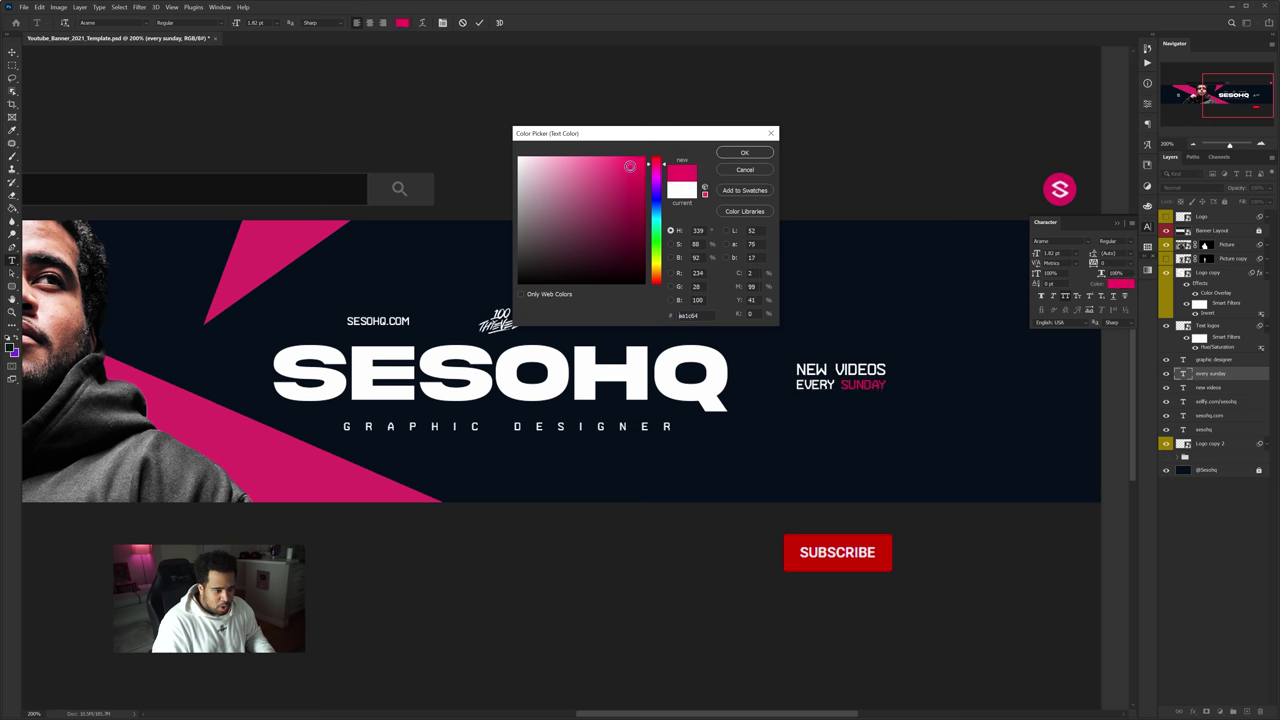
left_click(744, 153)
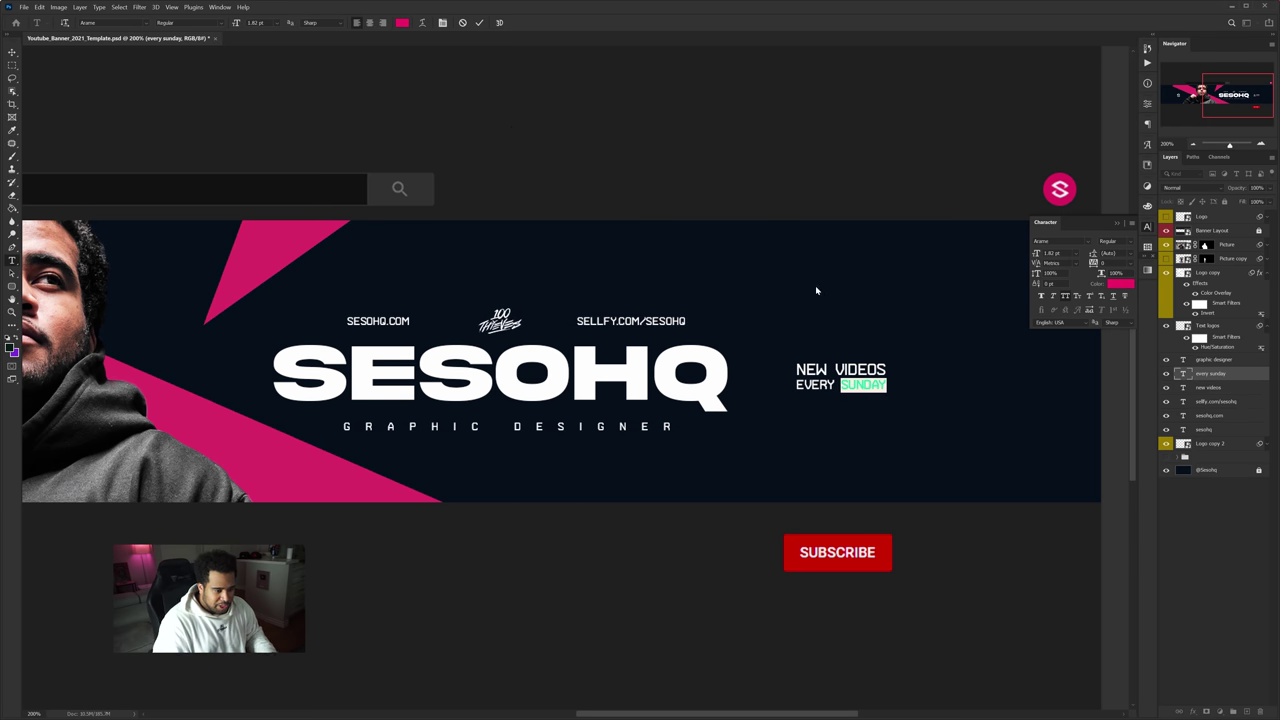
key("Escape")
Step: Recolour the word DESIGNER in the tagline to the pink ce1b5a sampled from the round logo
double_click(513, 425)
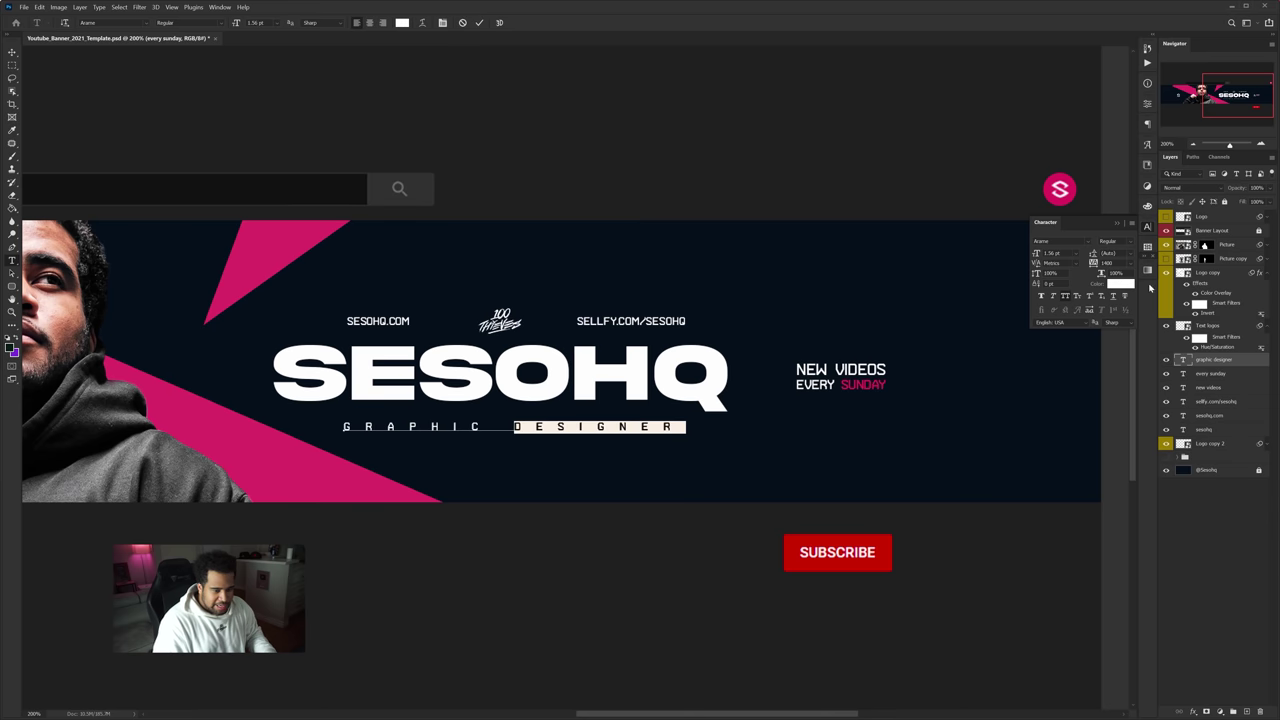
left_click(1120, 283)
left_click(1067, 175)
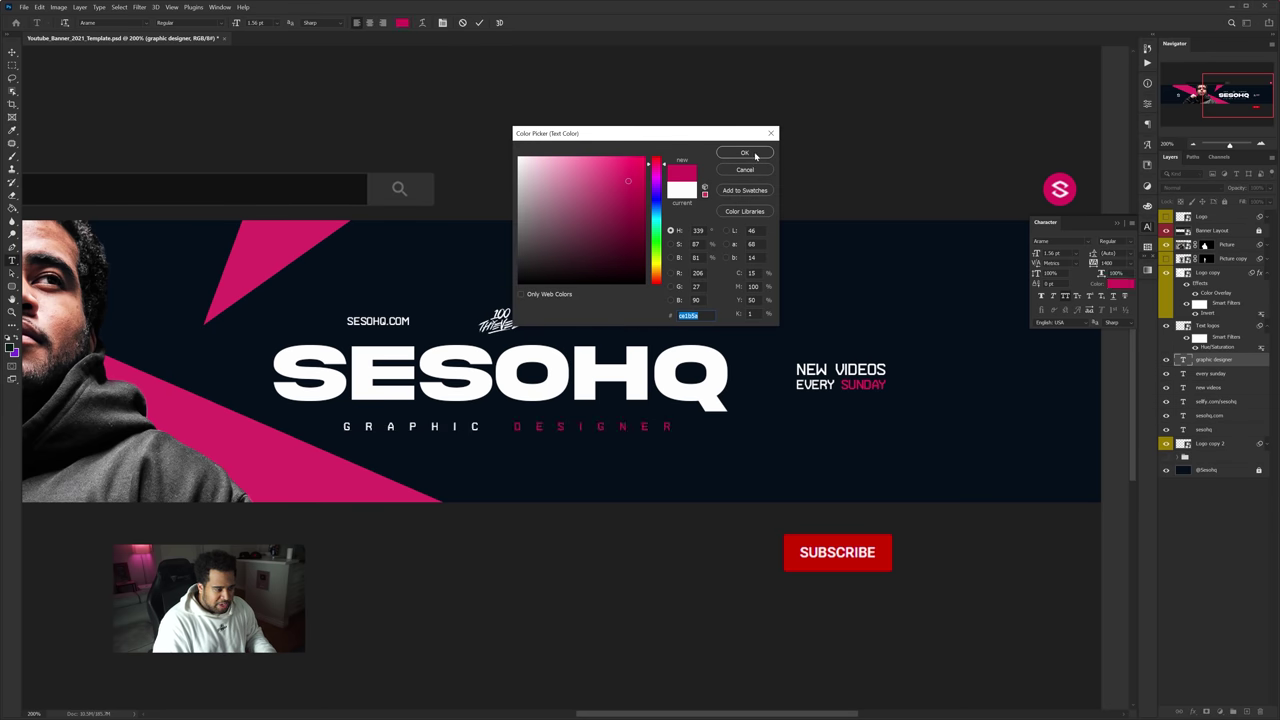
key("Return")
left_click(479, 22)
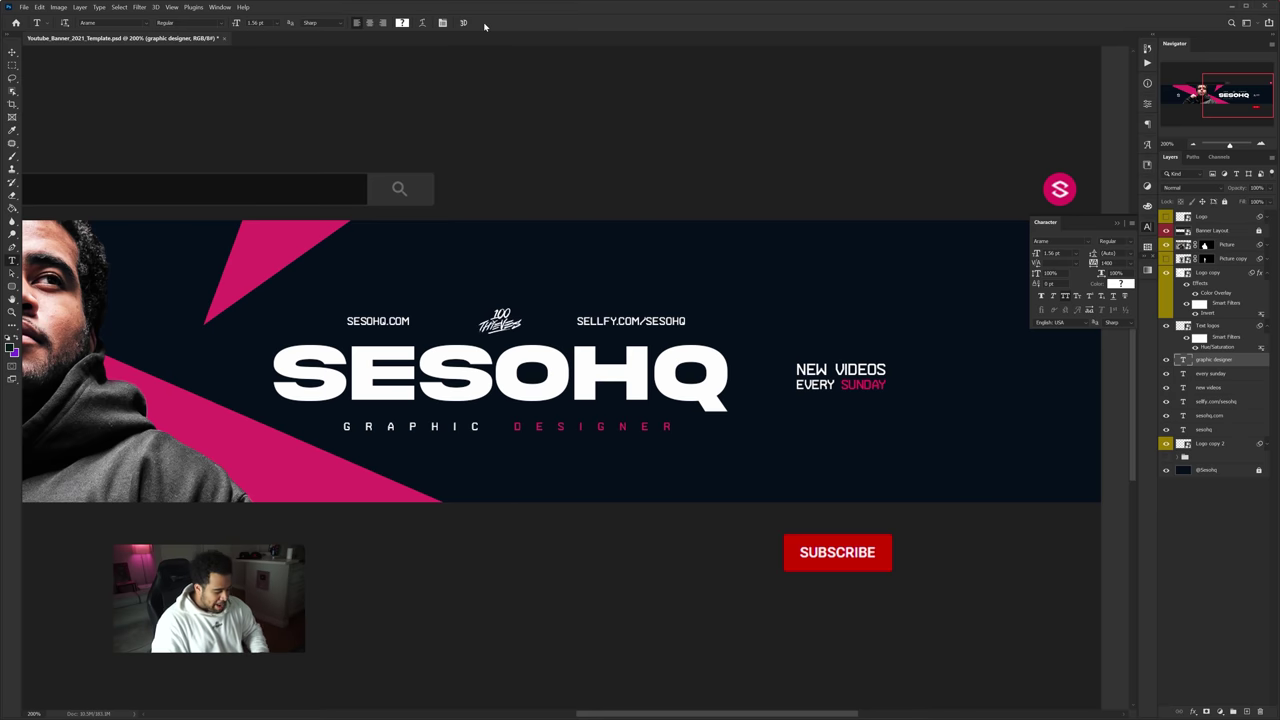
key("v")
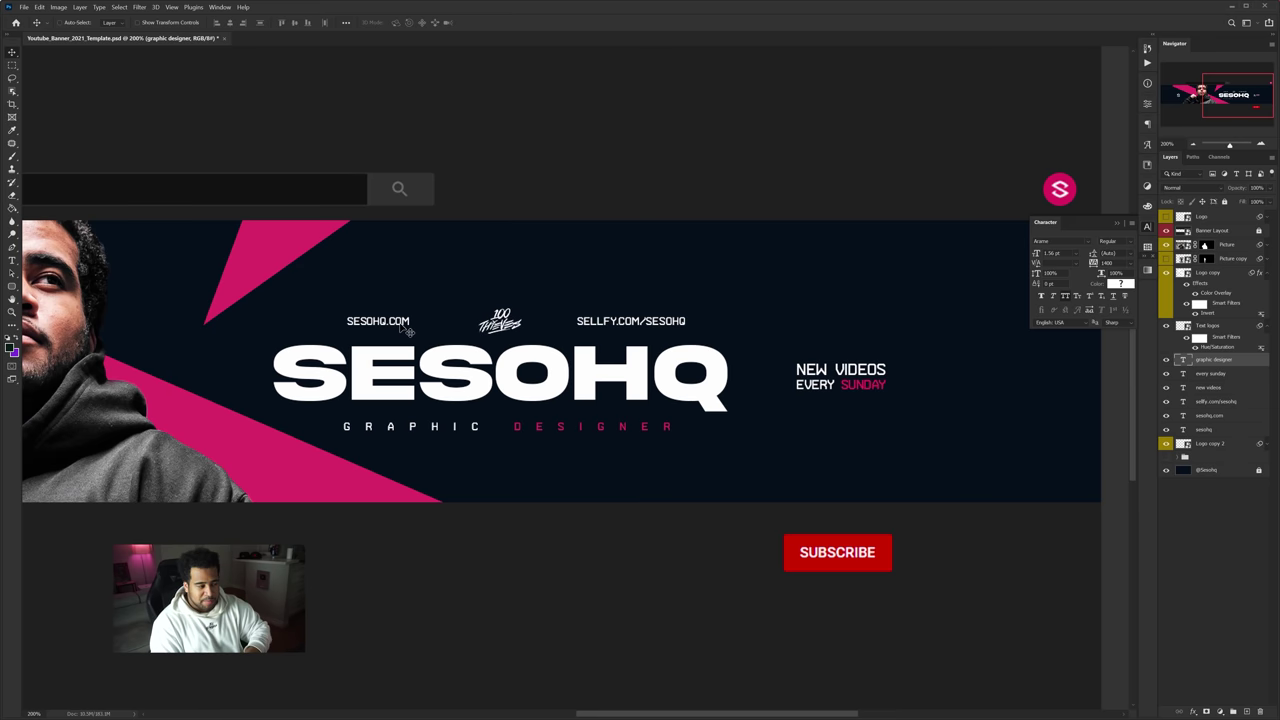
Step: Try shifting the sesohq.com and sellfy.com/sesohq link texts above the channel name, and undo the moves
left_click_drag(391, 324, 513, 296)
key("ctrl+z")
left_click_drag(598, 313, 604, 277)
key("ctrl+z")
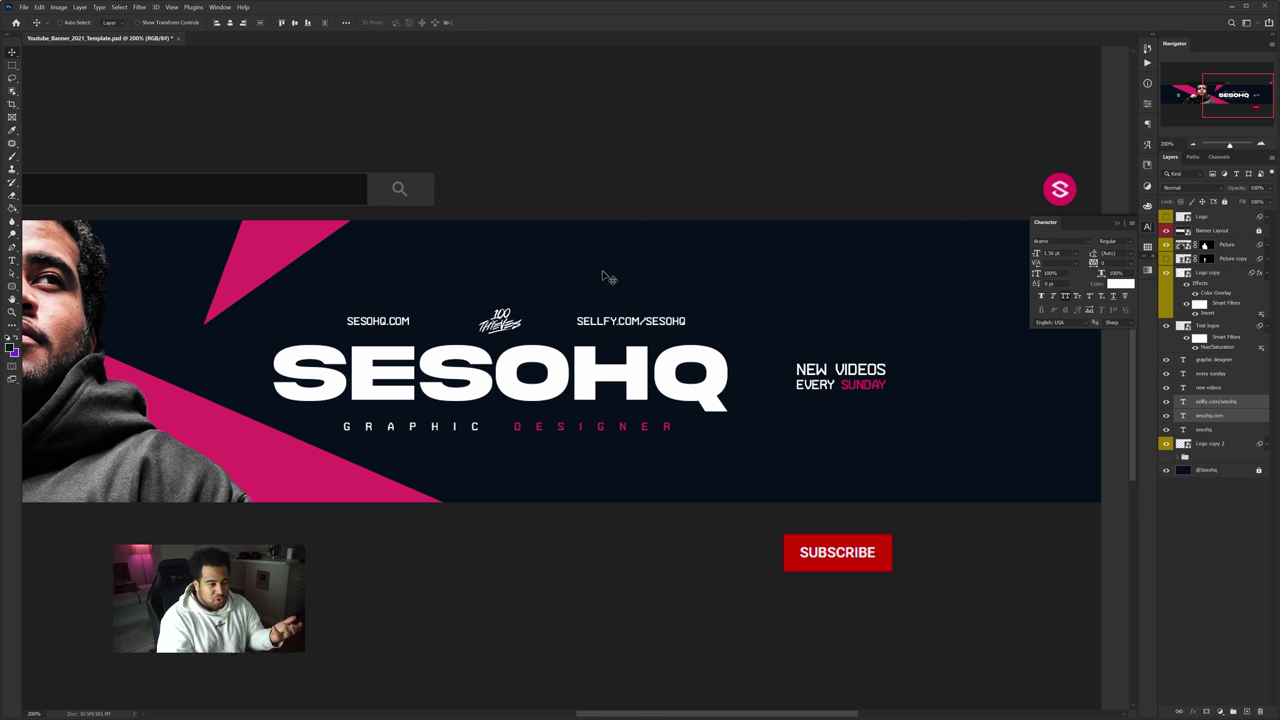
key("ctrl+minus")
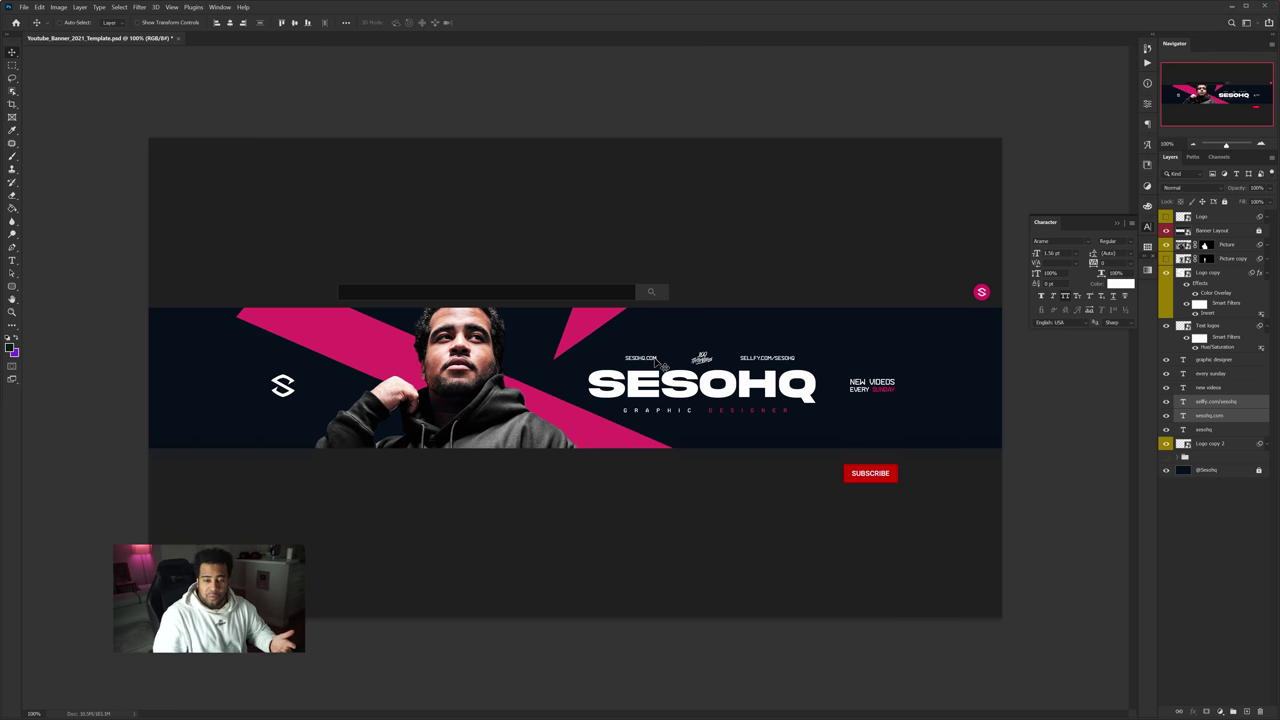
key("ctrl+plus")
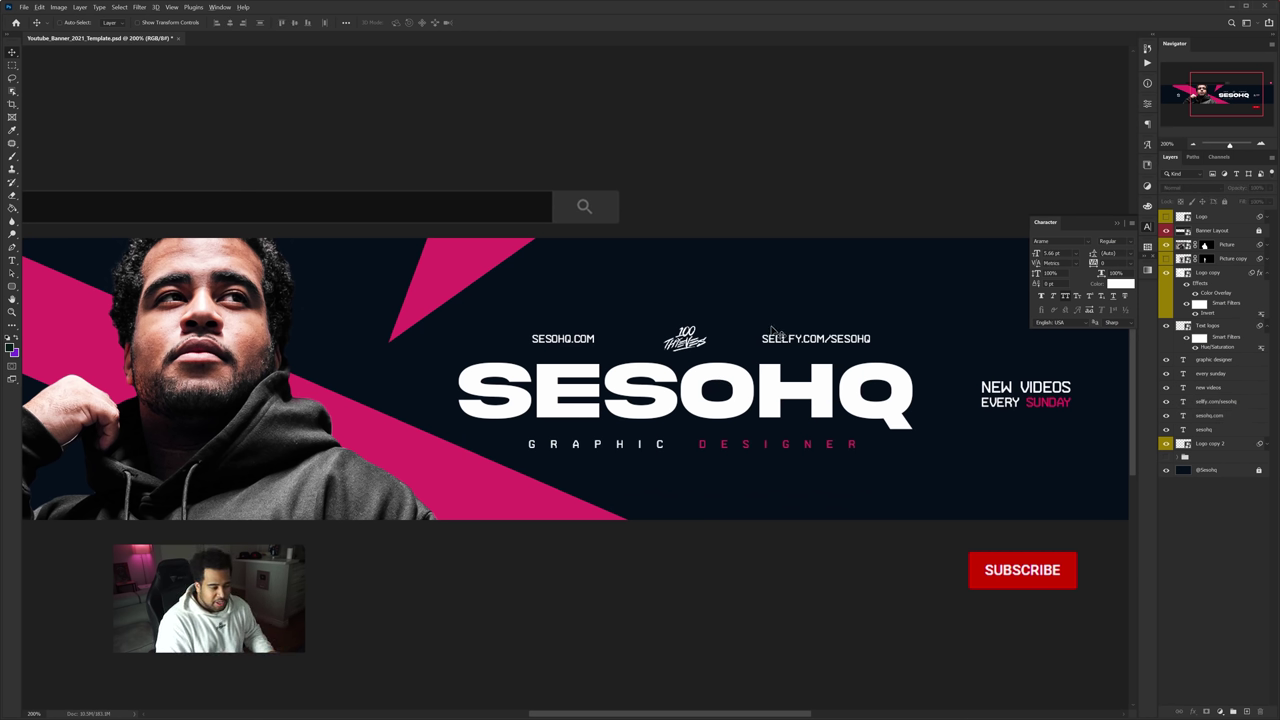
Step: Create a new layer above the background layer and set the foreground to a slightly lighter navy than the banner background
key("ctrl+minus")
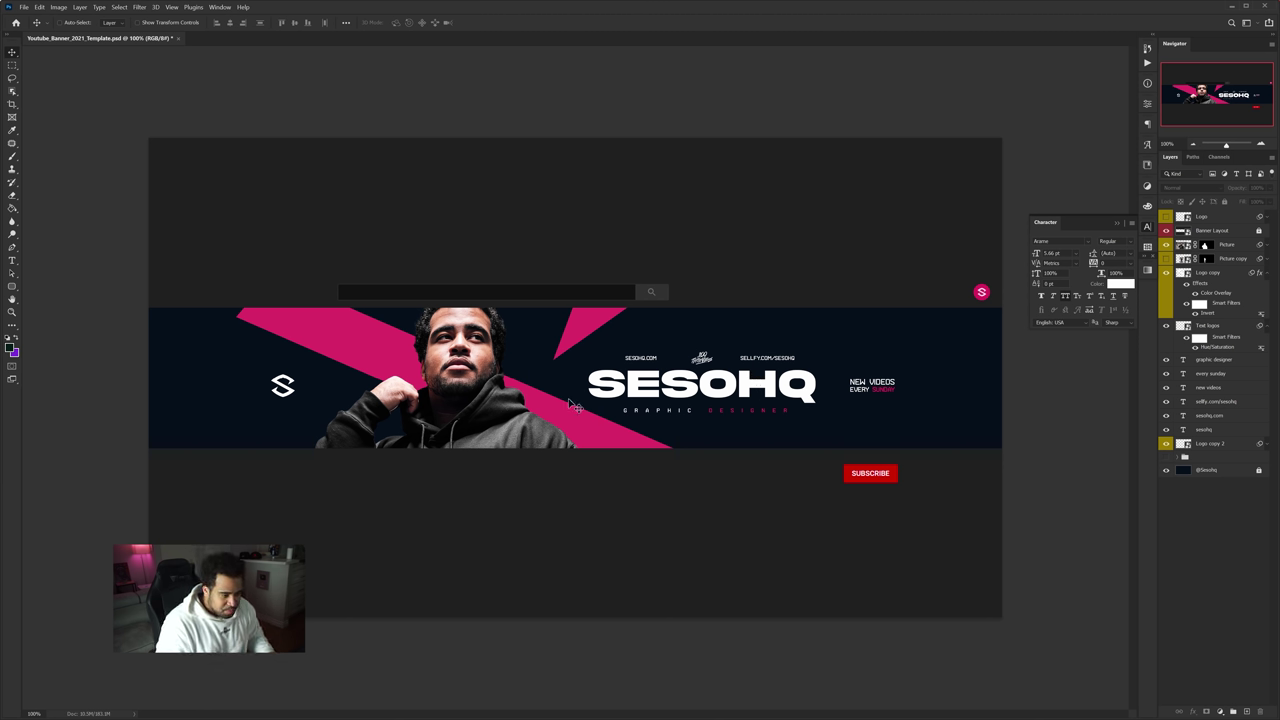
left_click(1208, 470)
left_click(1247, 712)
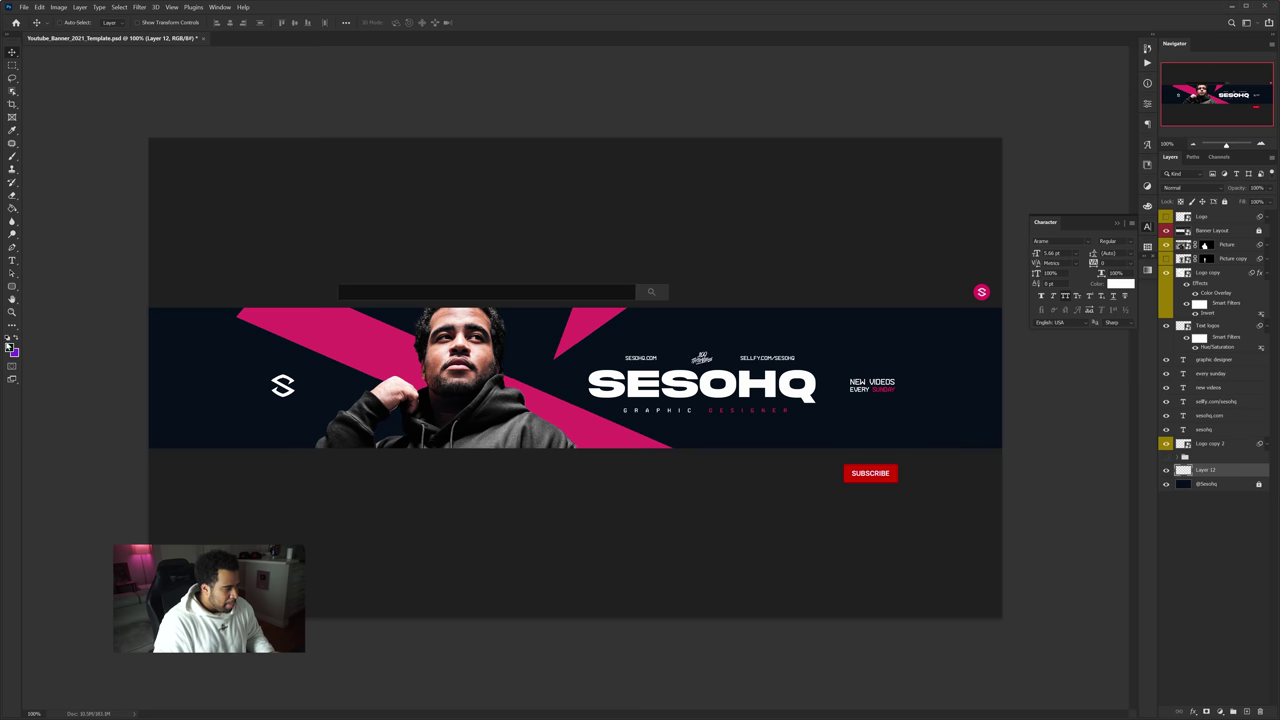
left_click(9, 343)
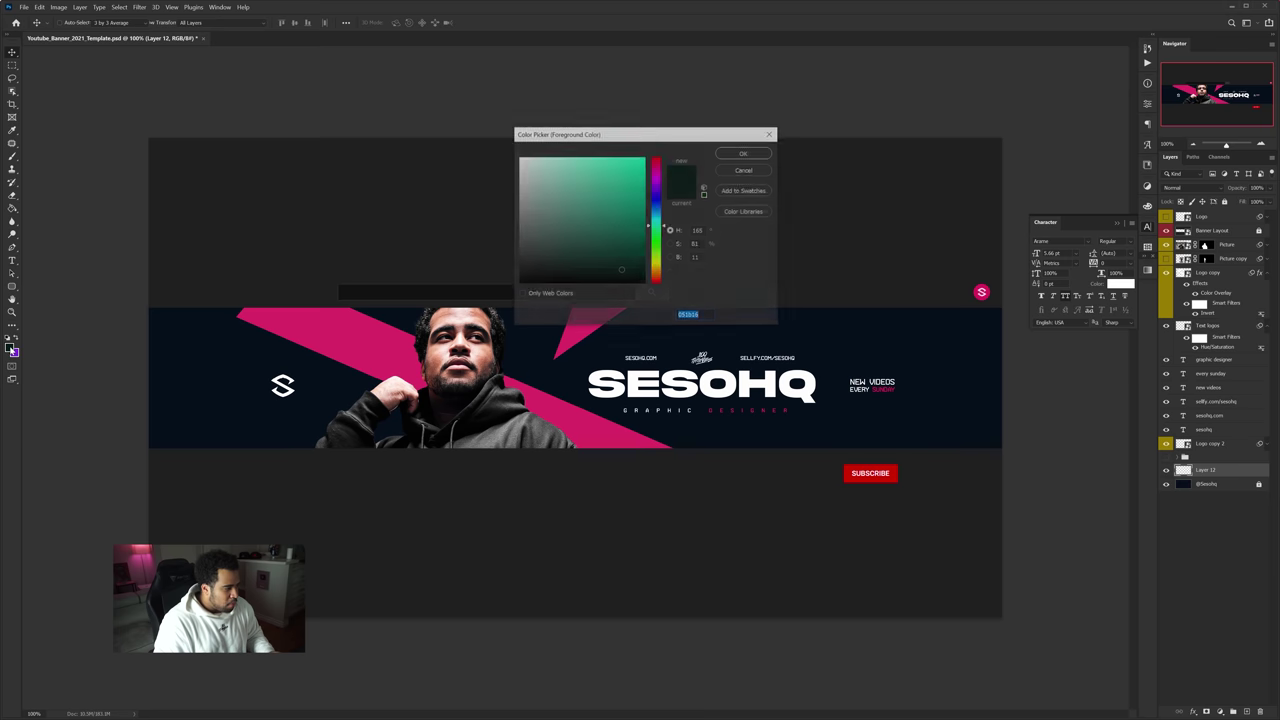
left_click(829, 321)
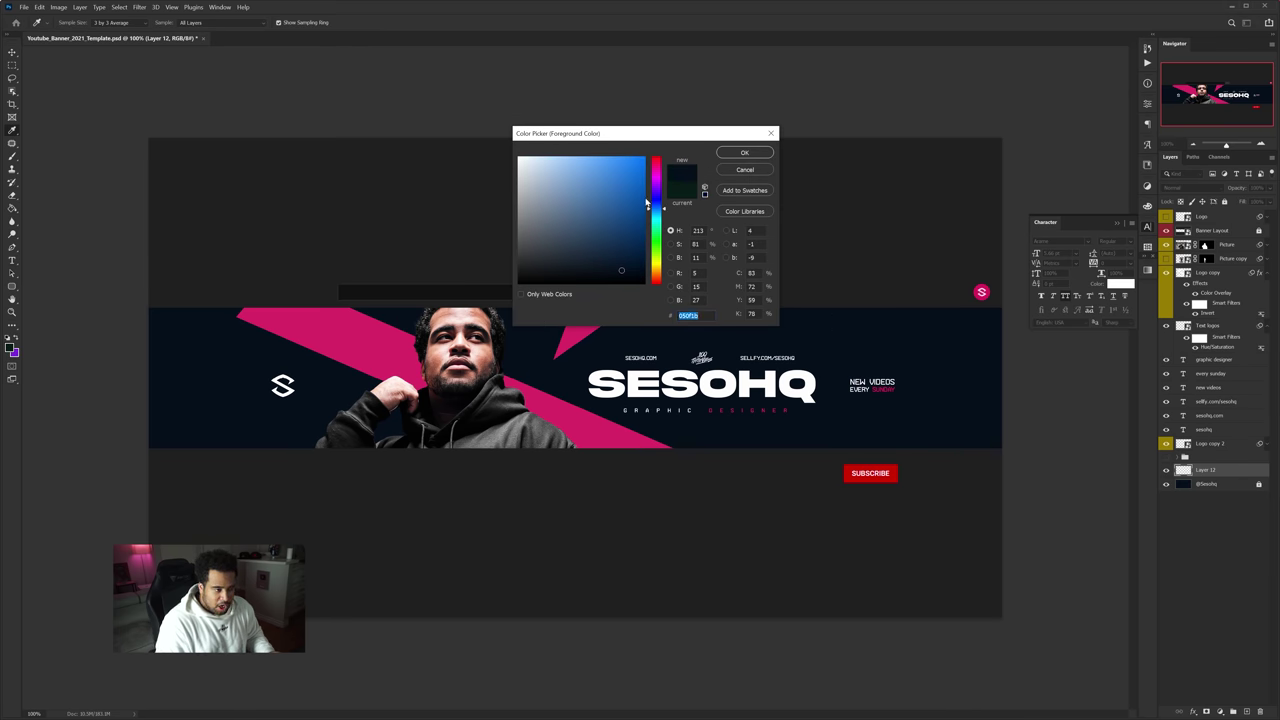
left_click(621, 271)
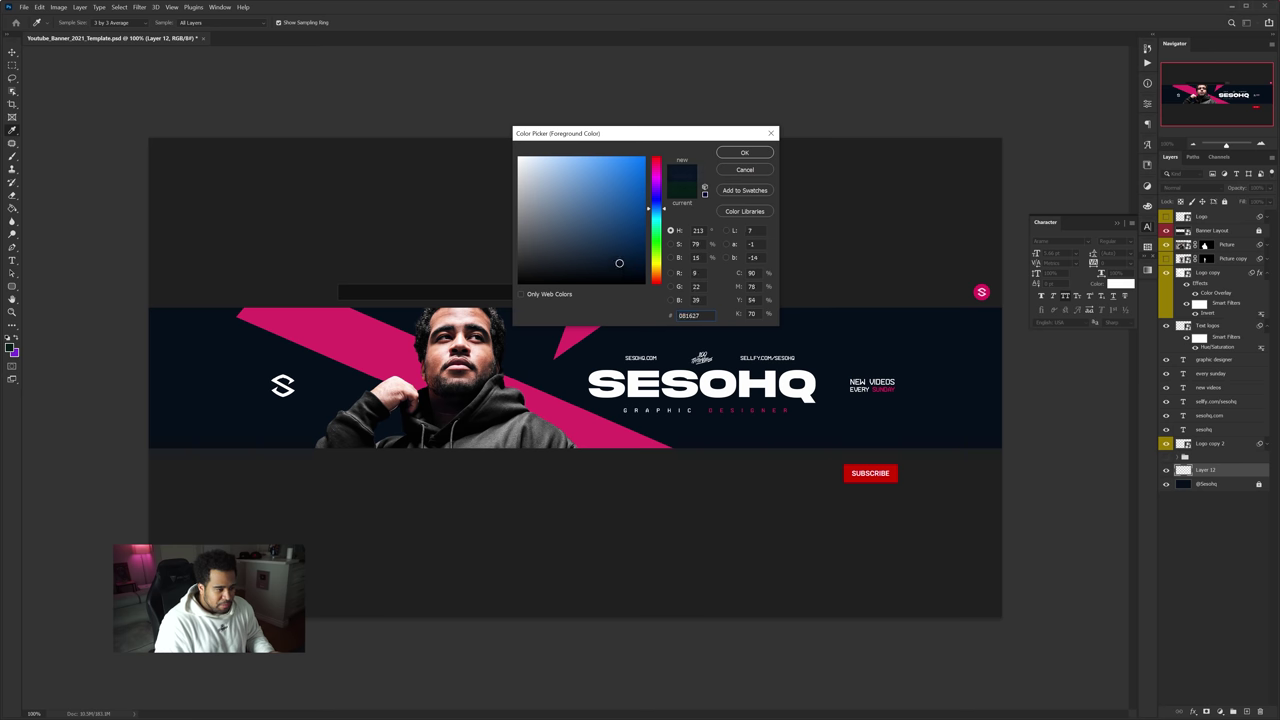
left_click(744, 153)
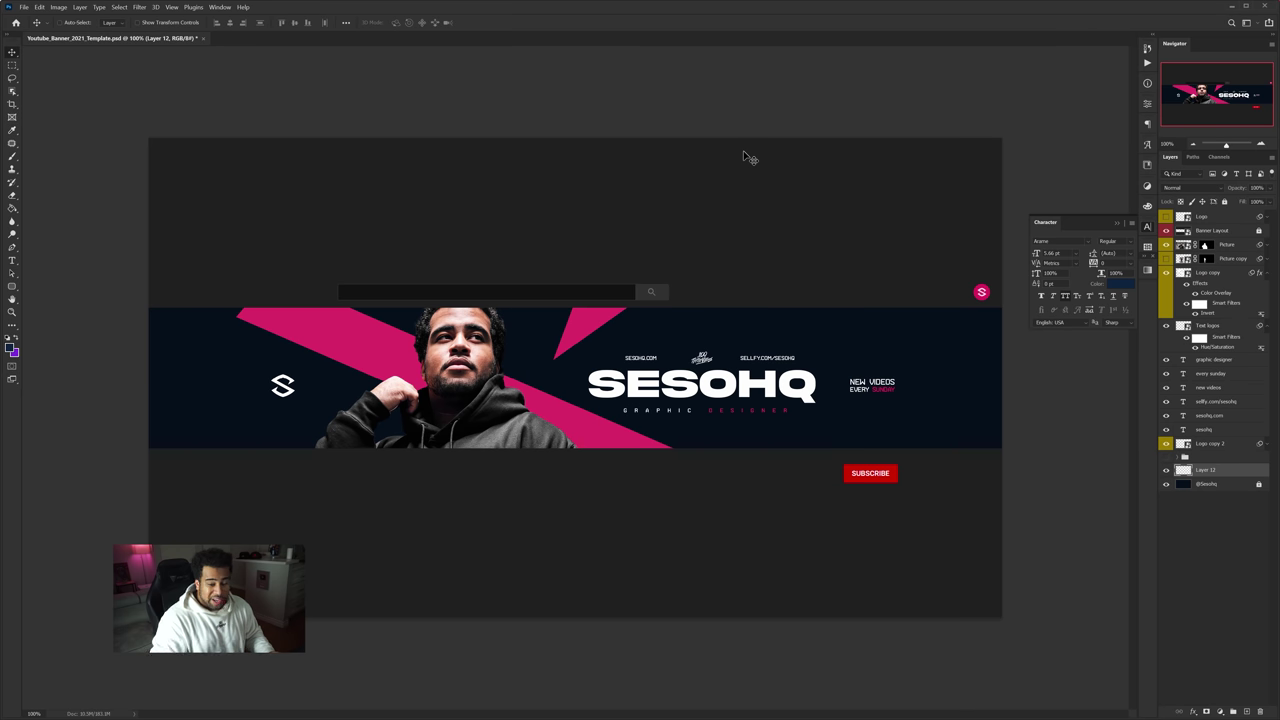
Step: Paint a navy glow across the banner on the new layer with a very large brush at 0% hardness
key("b")
left_click_drag(460, 226, 735, 229)
left_click_drag(549, 469, 531, 297)
left_click_drag(414, 269, 520, 272)
right_click(604, 331)
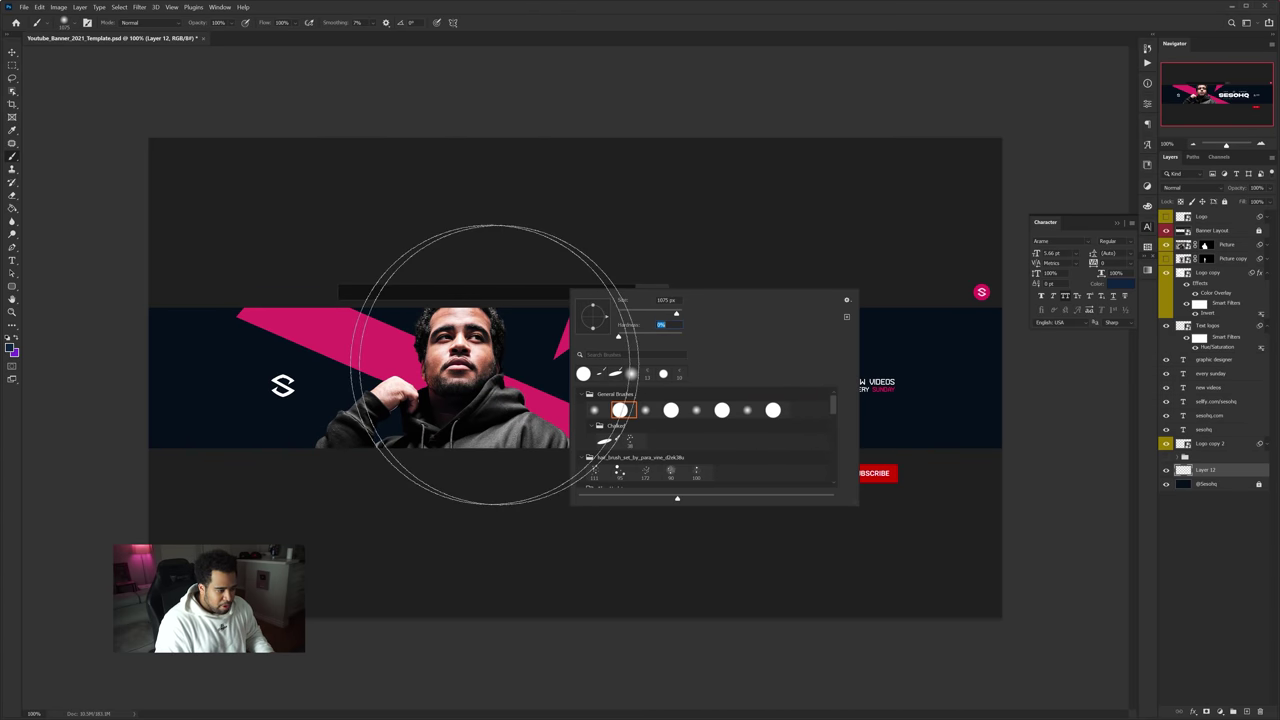
mouse_move(486, 371)
left_mouse_down()
mouse_move(716, 351)
mouse_move(440, 368)
mouse_move(760, 360)
mouse_move(355, 368)
mouse_move(497, 383)
left_mouse_up()
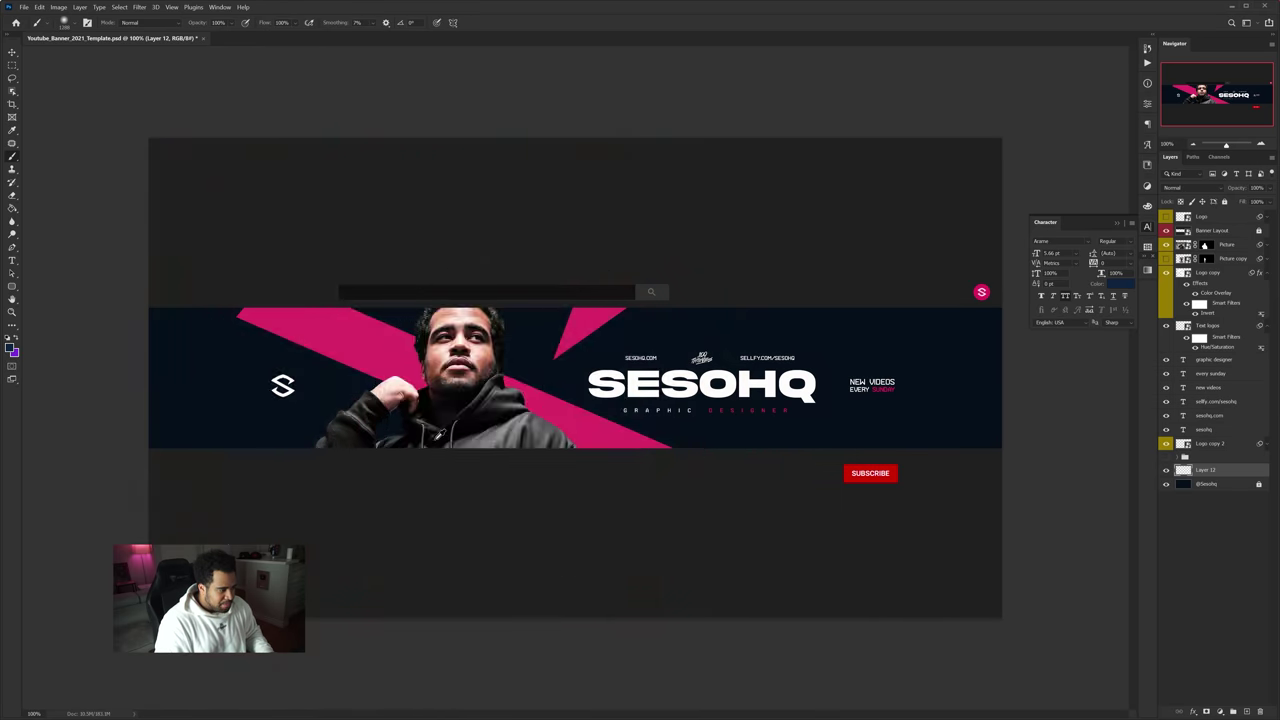
mouse_move(455, 525)
left_mouse_down()
mouse_move(651, 574)
mouse_move(906, 584)
mouse_move(1060, 568)
mouse_move(903, 467)
left_mouse_up()
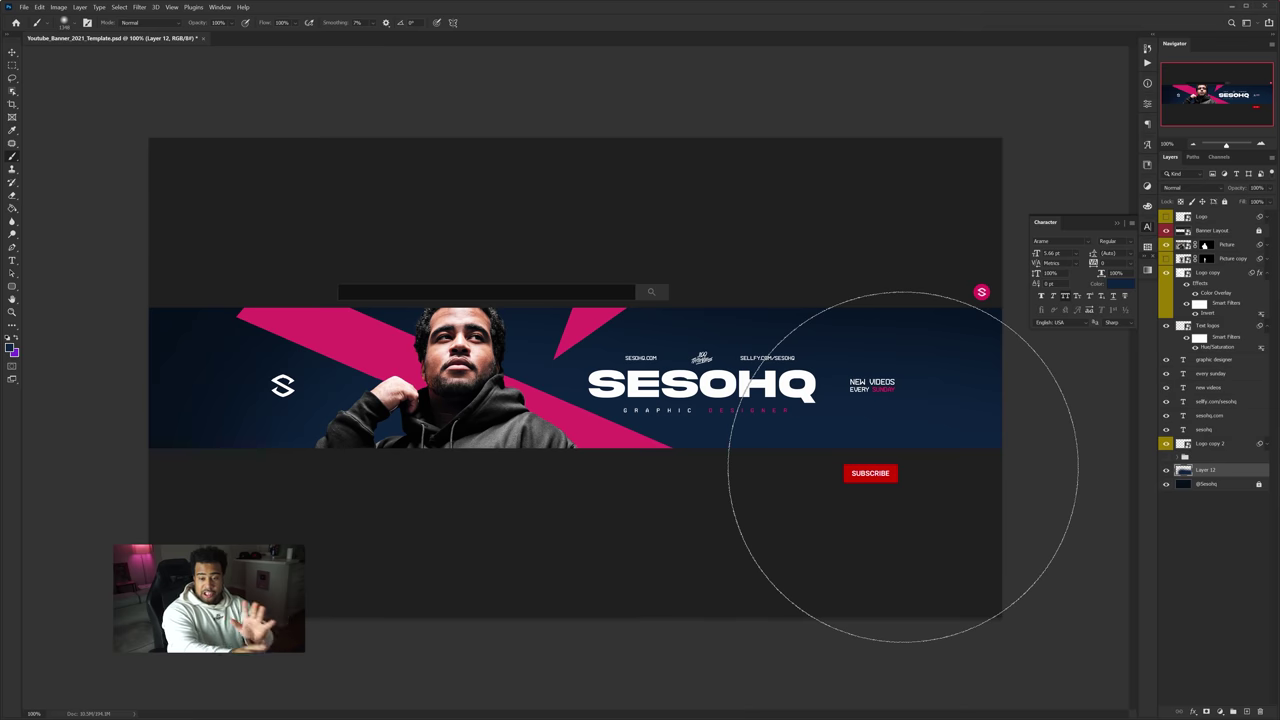
Step: Erase the upper part of the navy glow with a very large soft eraser so it fades towards the banner's lower edge
key("e")
right_click(577, 354)
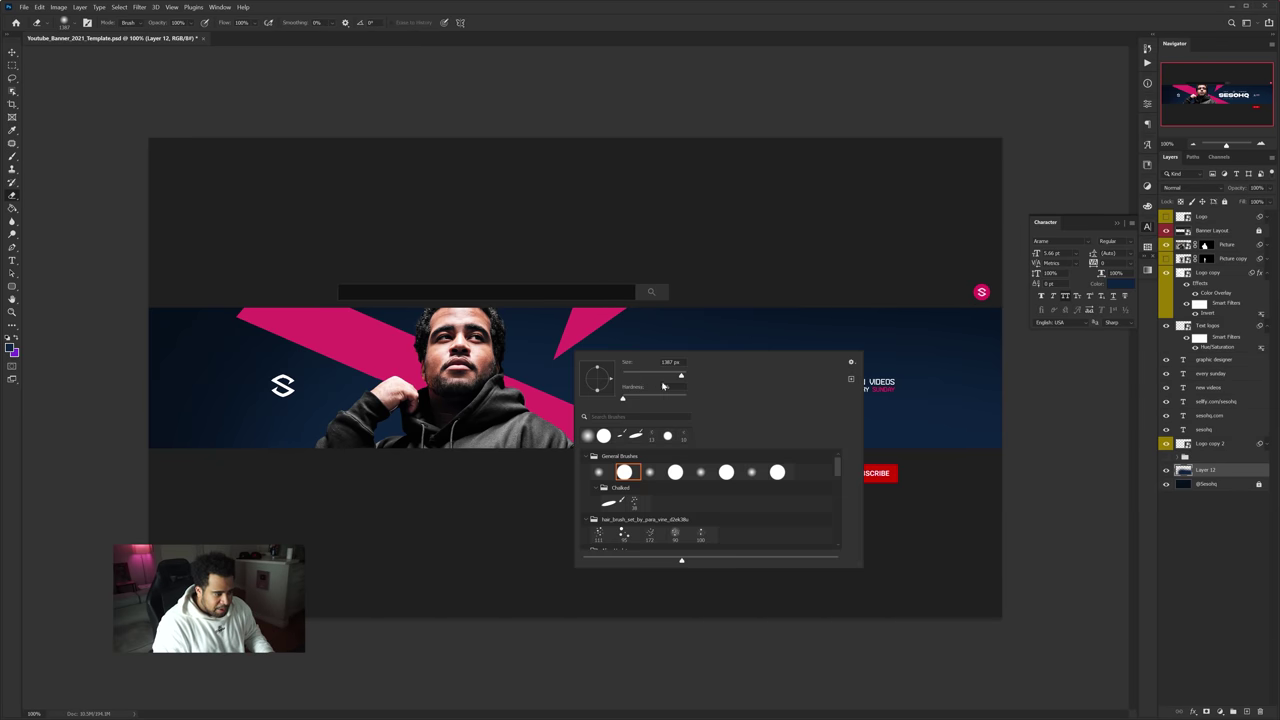
left_click_drag(650, 397, 622, 397)
key("Return")
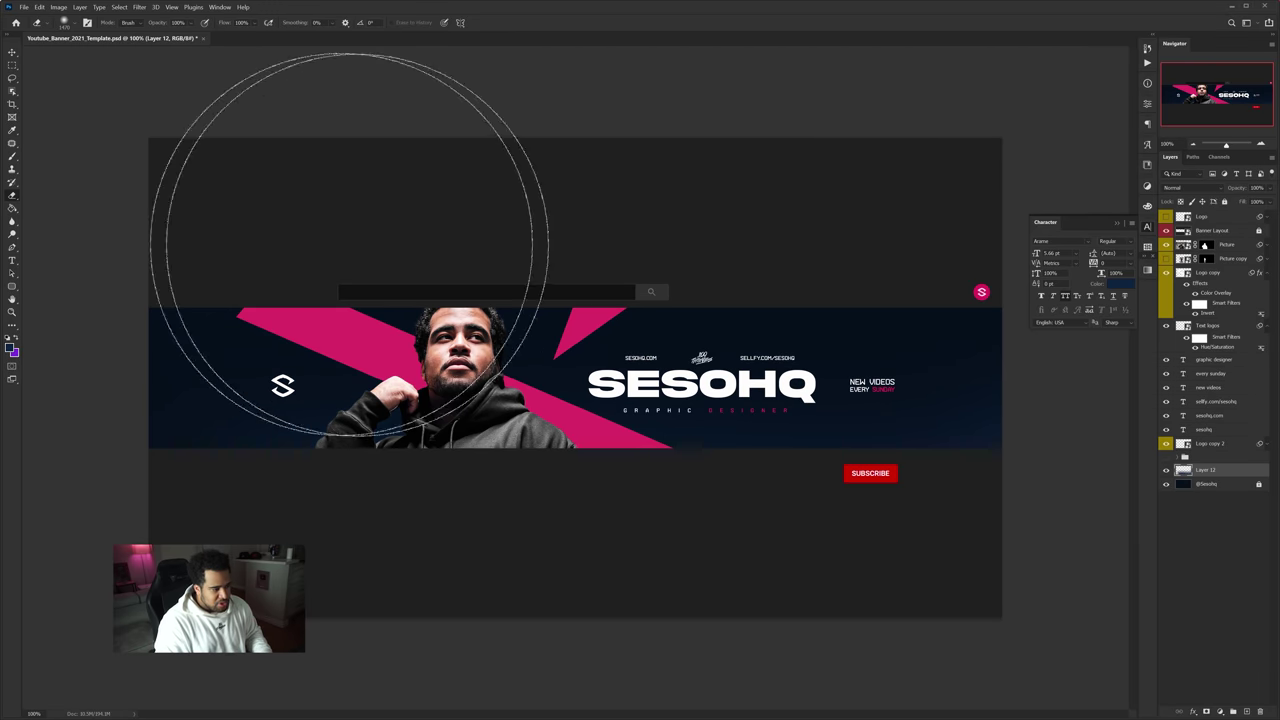
key("v")
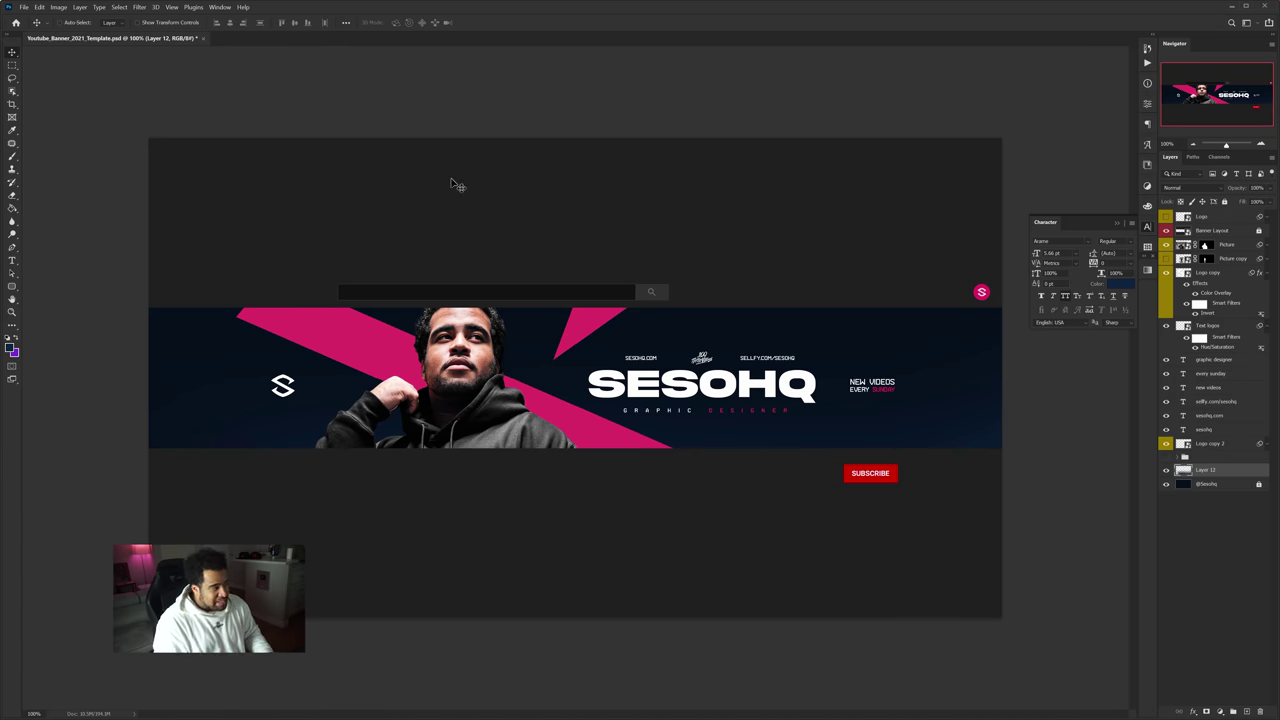
Step: Review the Save for Web export settings for the banner as PNG-24, and leave without saving
left_click(22, 8)
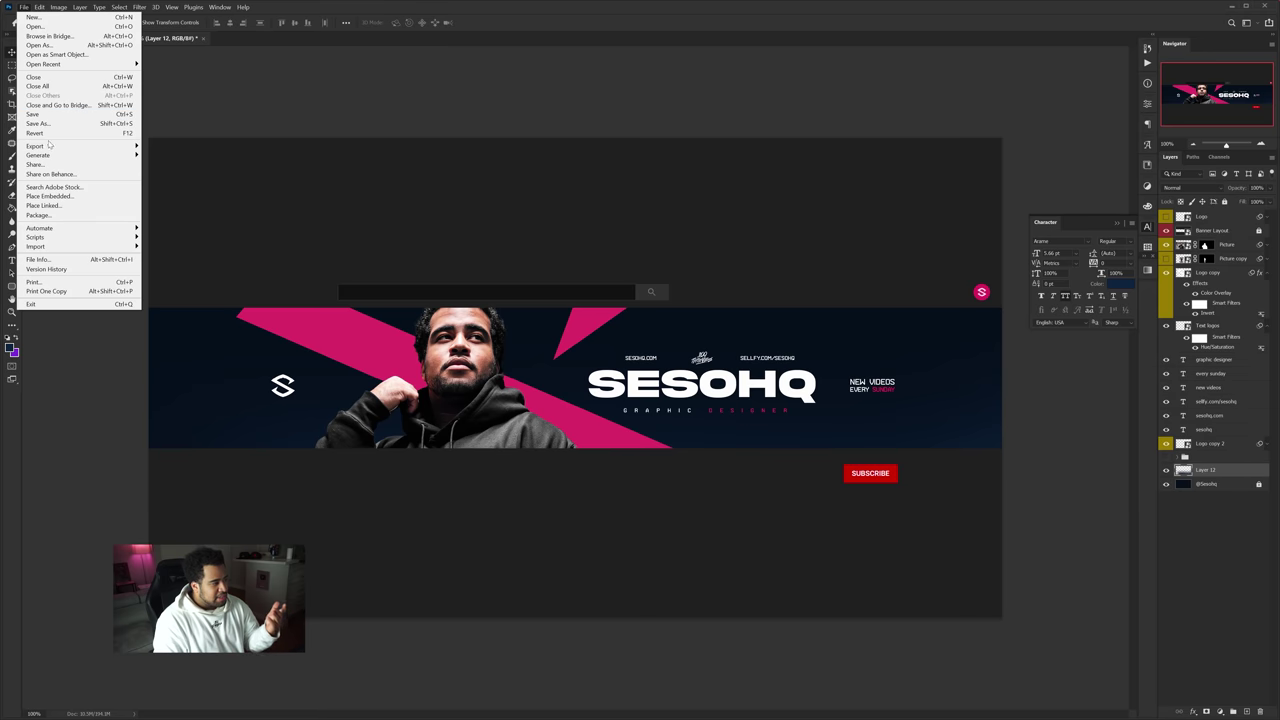
mouse_move(60, 146)
left_click(209, 183)
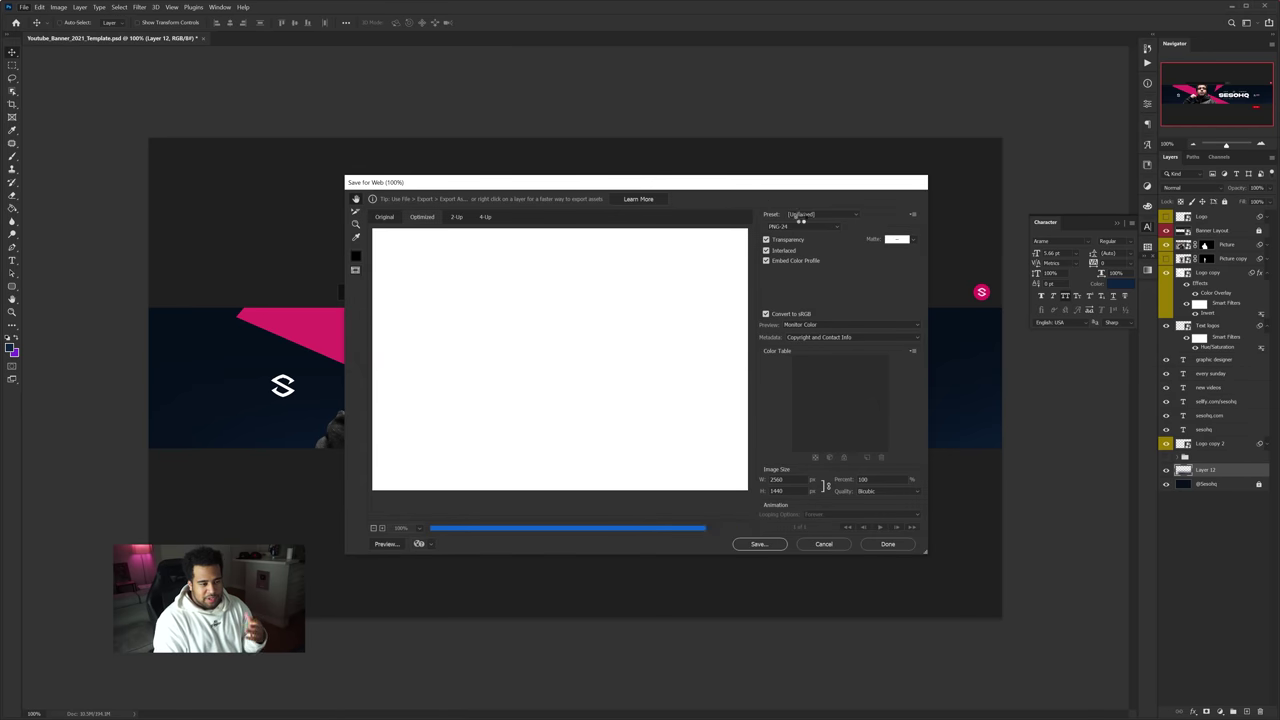
left_click(821, 544)
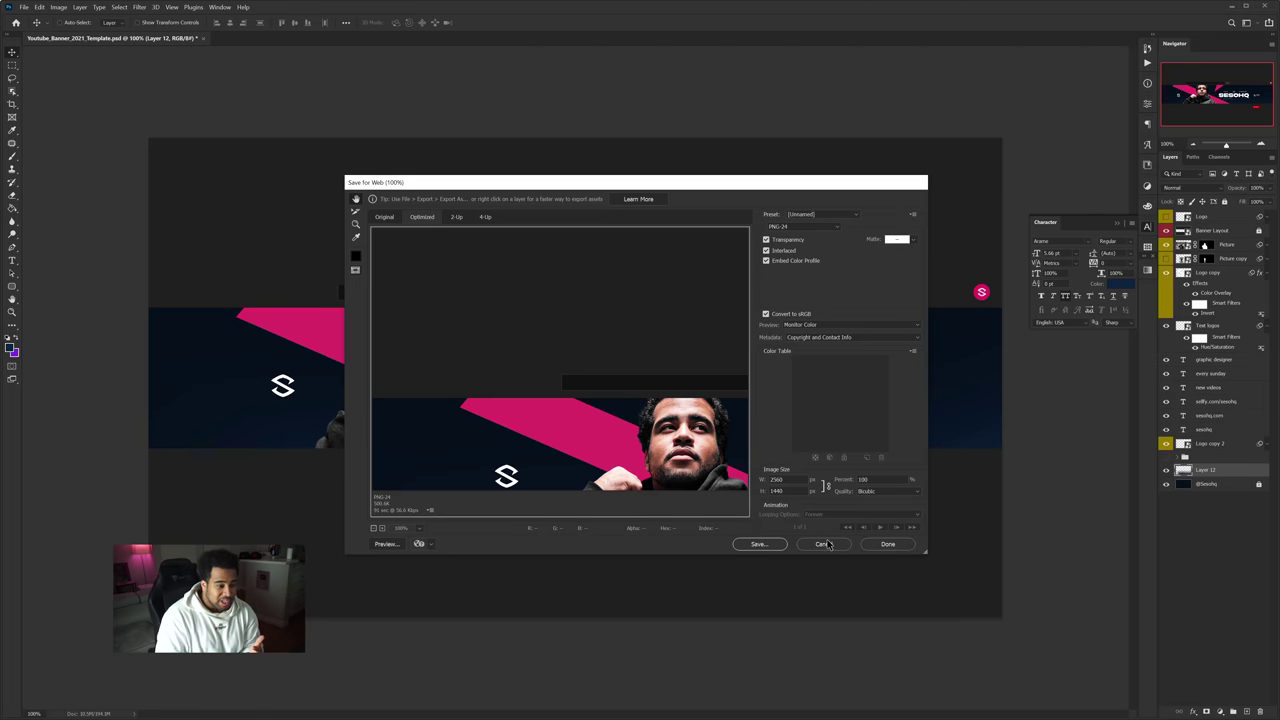